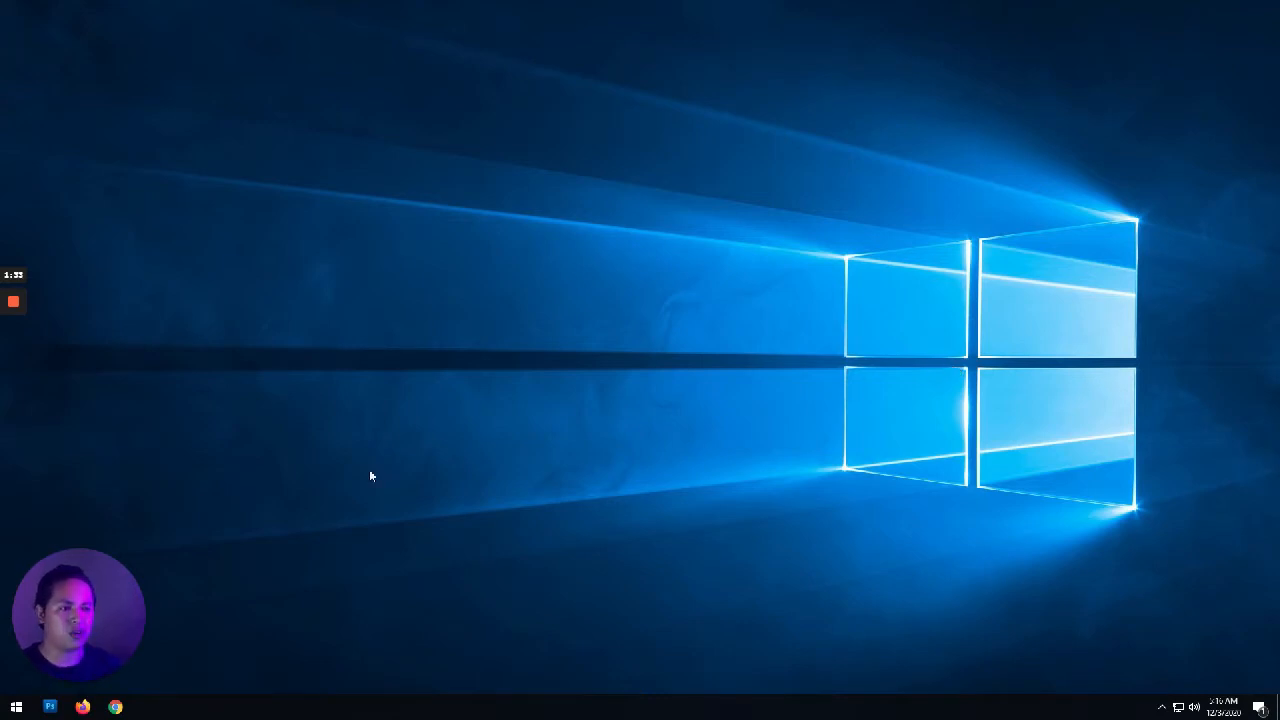
Step: Open trello.com in Firefox and start signing up for a free account
{"action": "left_click", "coordinate": [82, 706]}
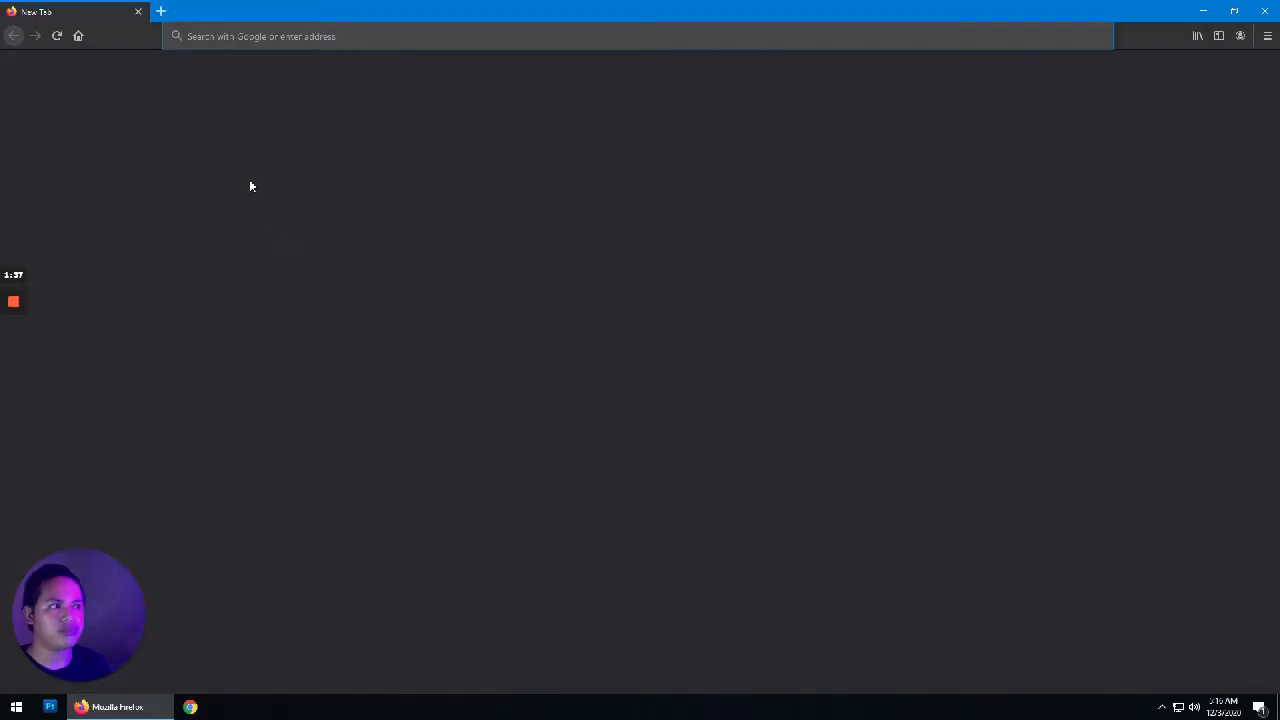
{"action": "type", "text": "t"}
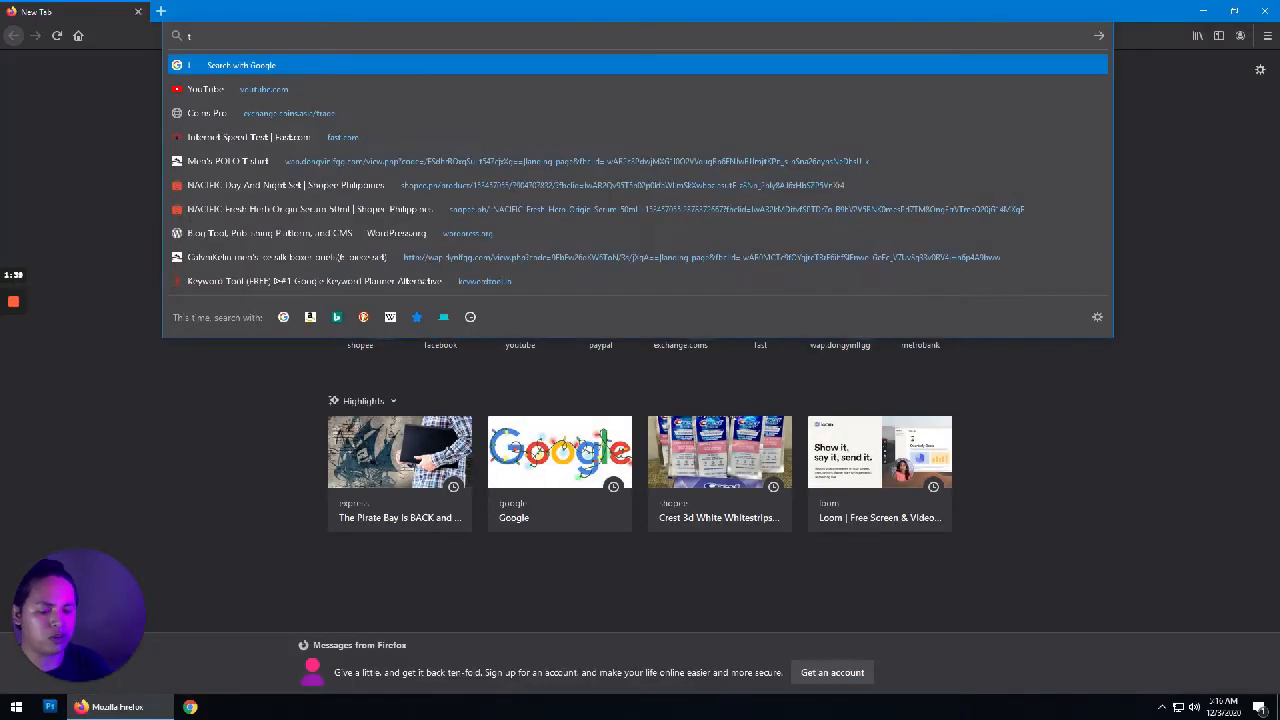
{"action": "type", "text": "re p.com"}
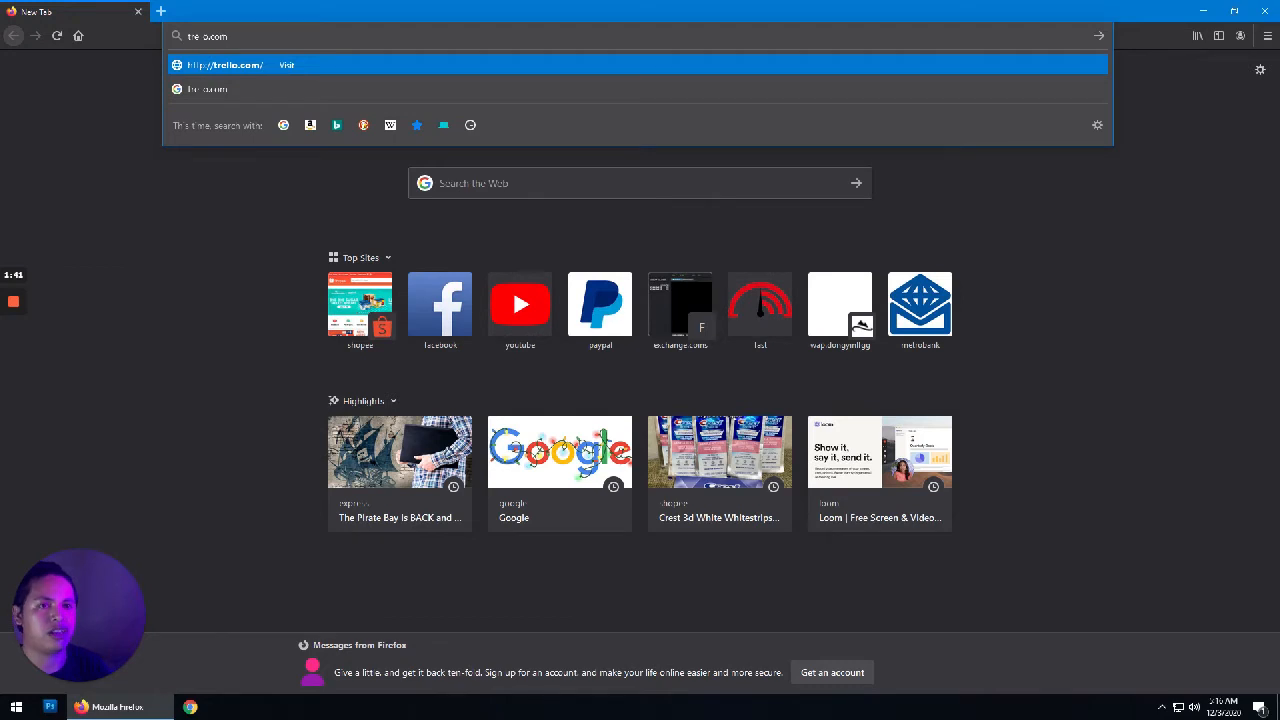
{"action": "key", "text": "Return"}
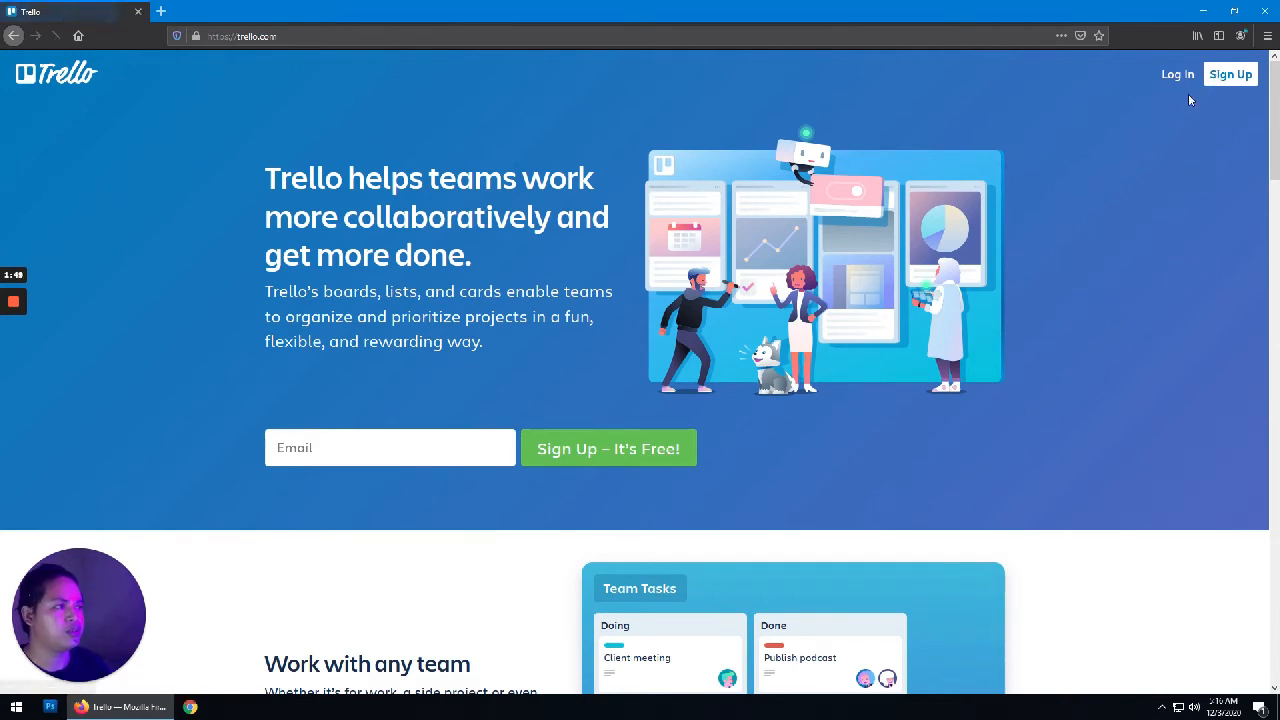
{"action": "left_click", "coordinate": [640, 452]}
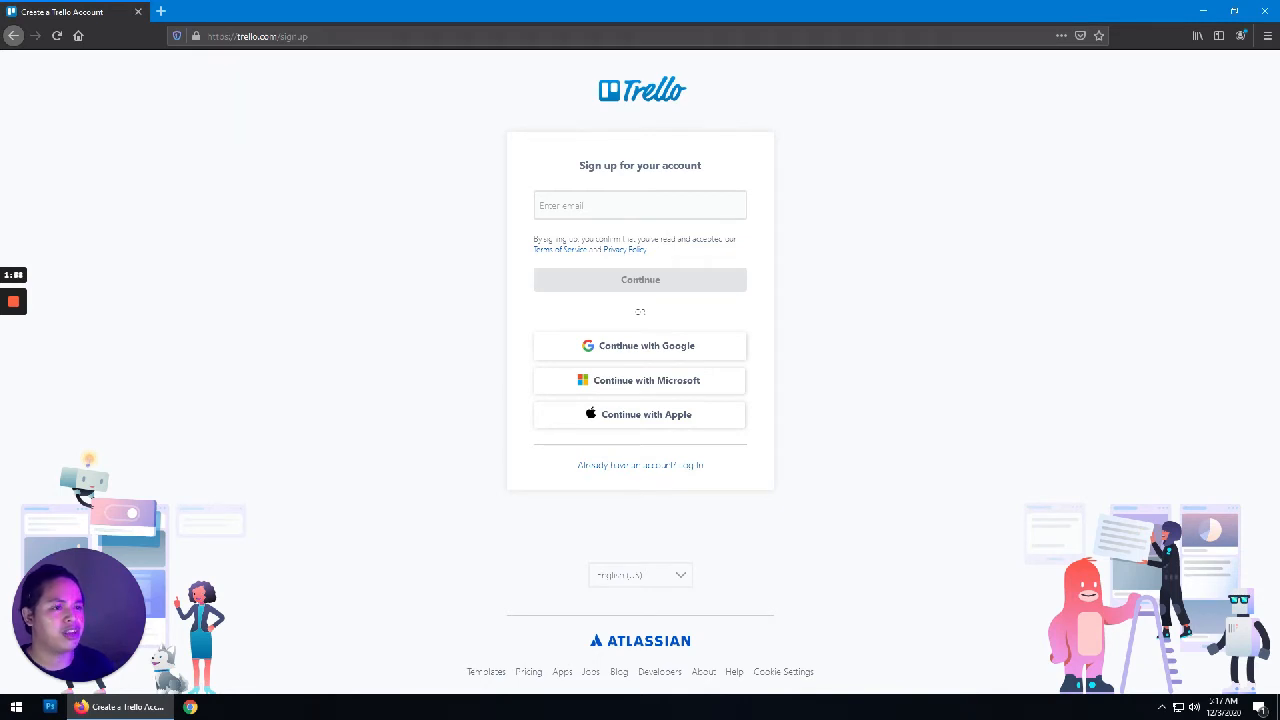
Step: Fill in the sign-up e-mail, full name and password, and submit the Trello registration form
{"action": "left_click", "coordinate": [640, 205]}
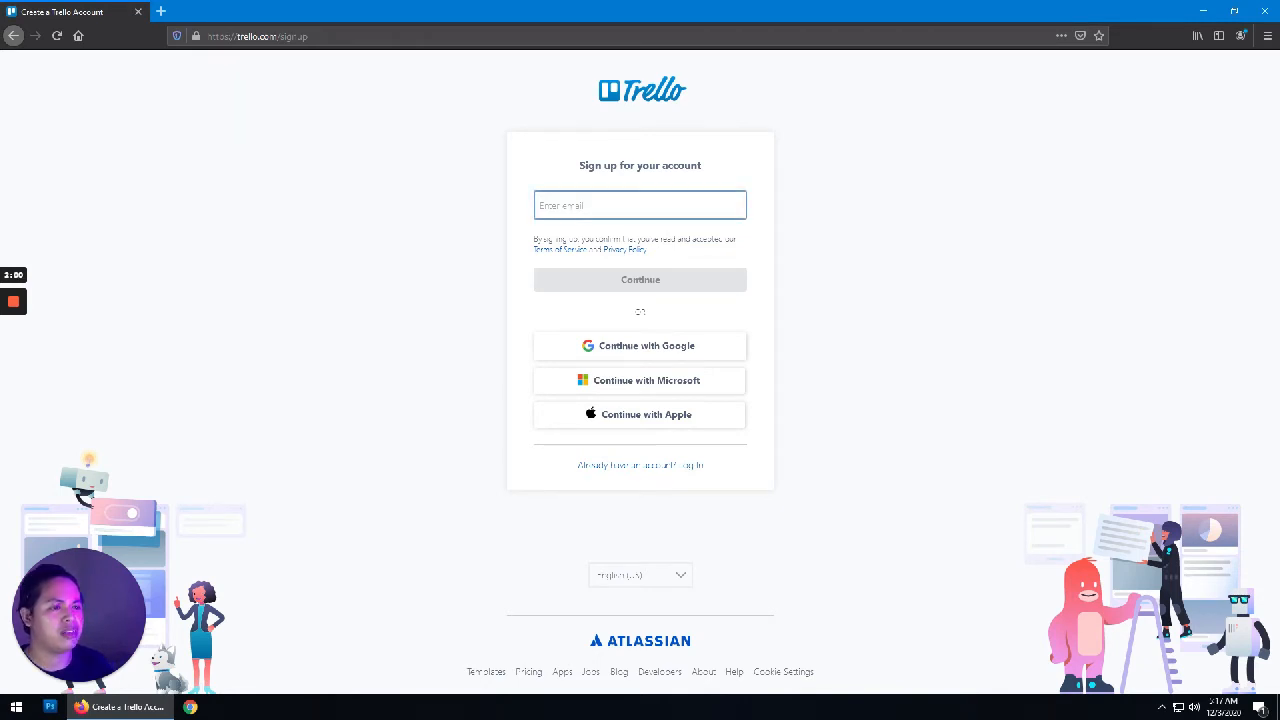
{"action": "type", "text": "derque"}
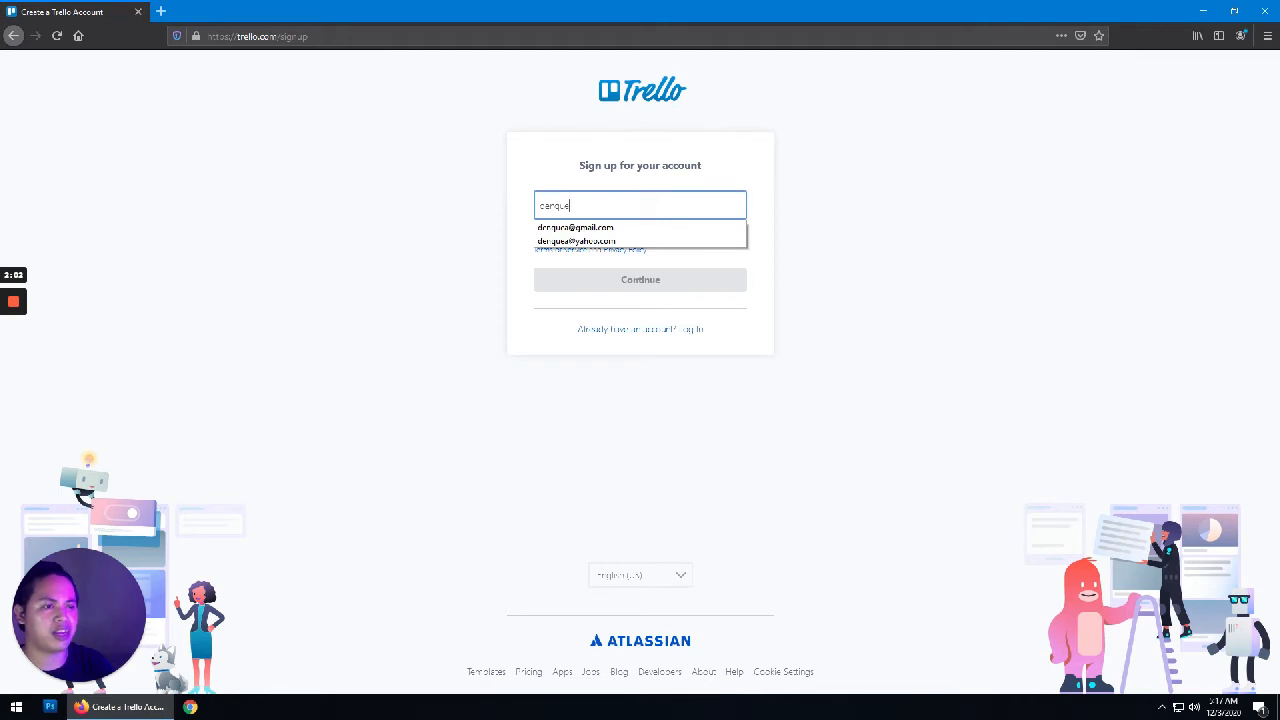
{"action": "key", "text": "Down"}
{"action": "key", "text": "Down"}
{"action": "key", "text": "Return"}
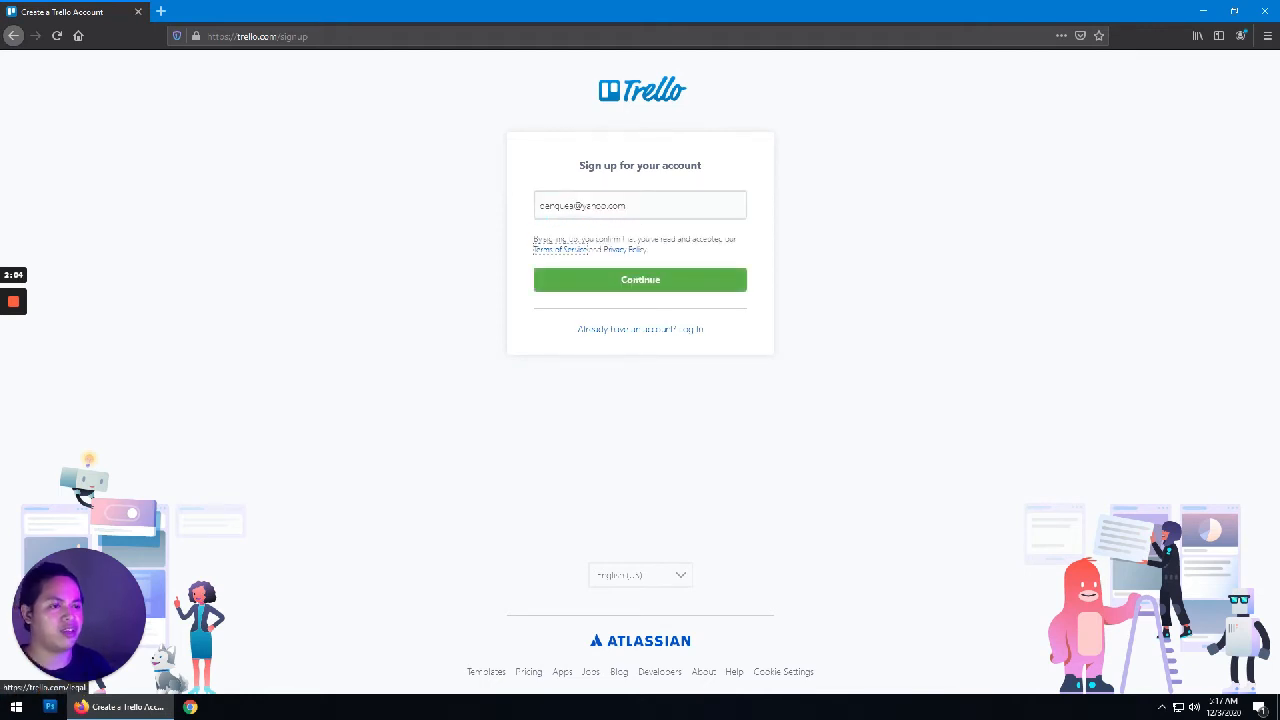
{"action": "left_click", "coordinate": [656, 286]}
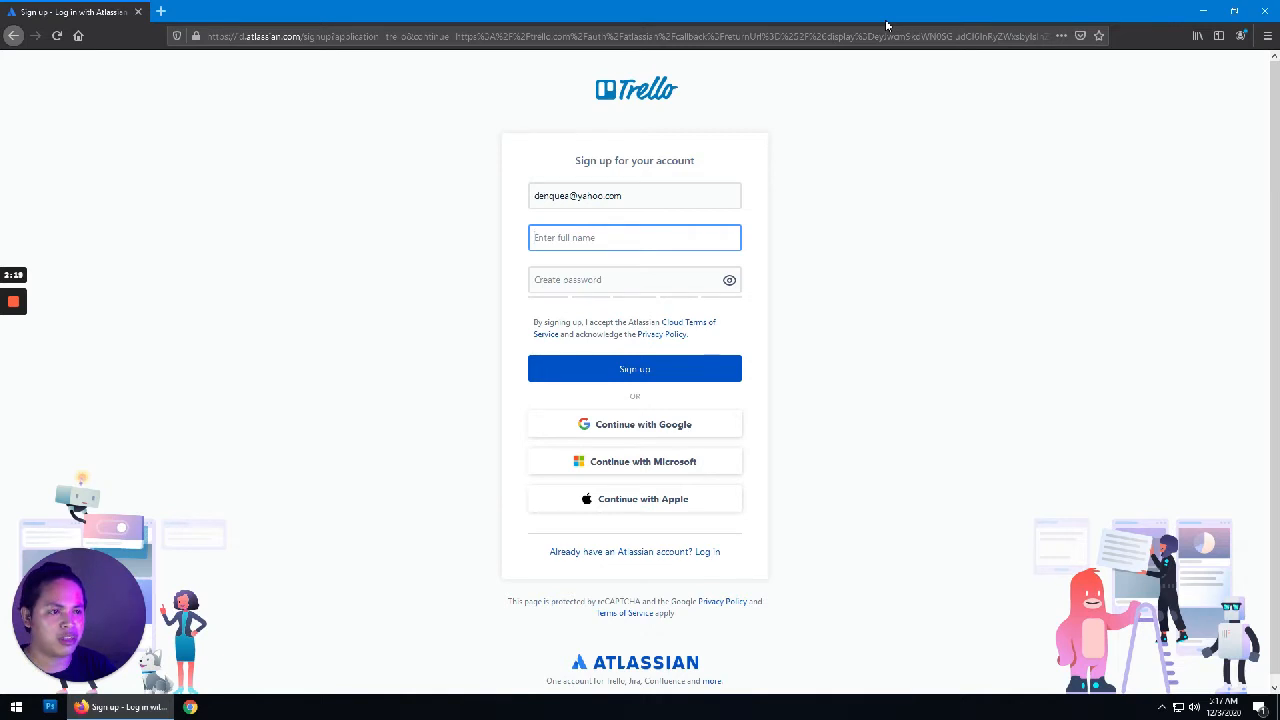
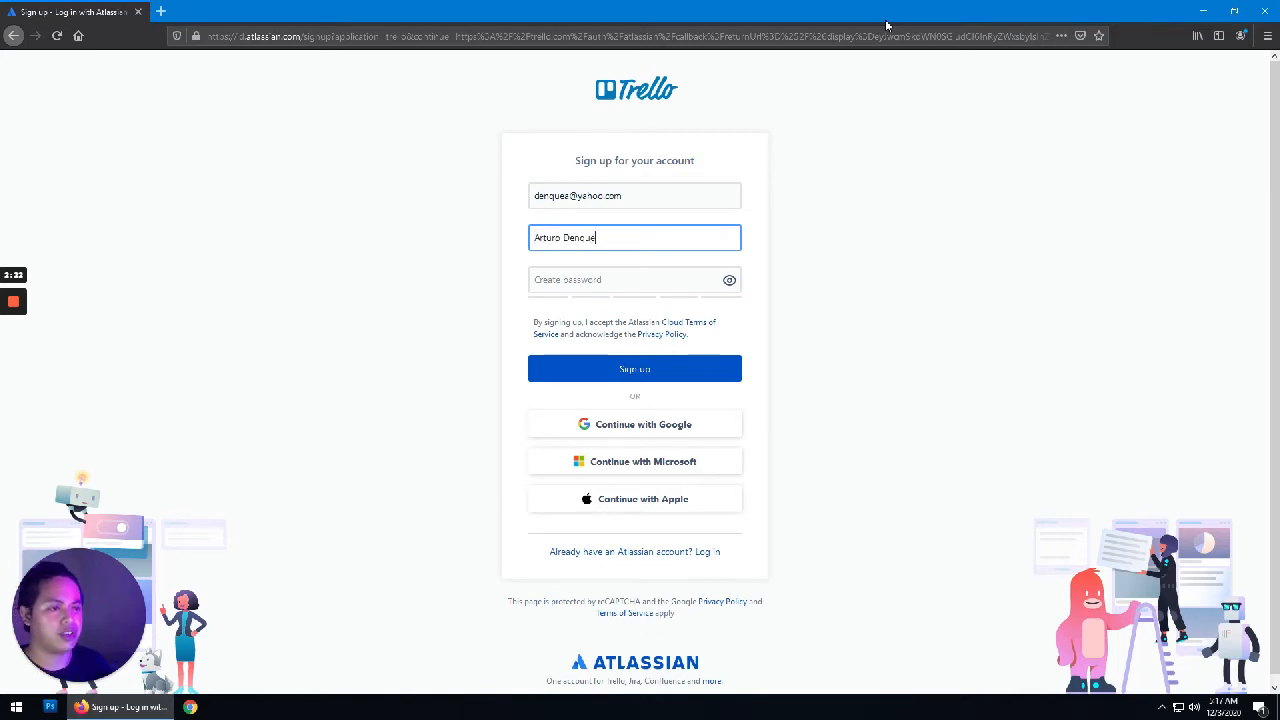
{"action": "key", "text": "Tab"}
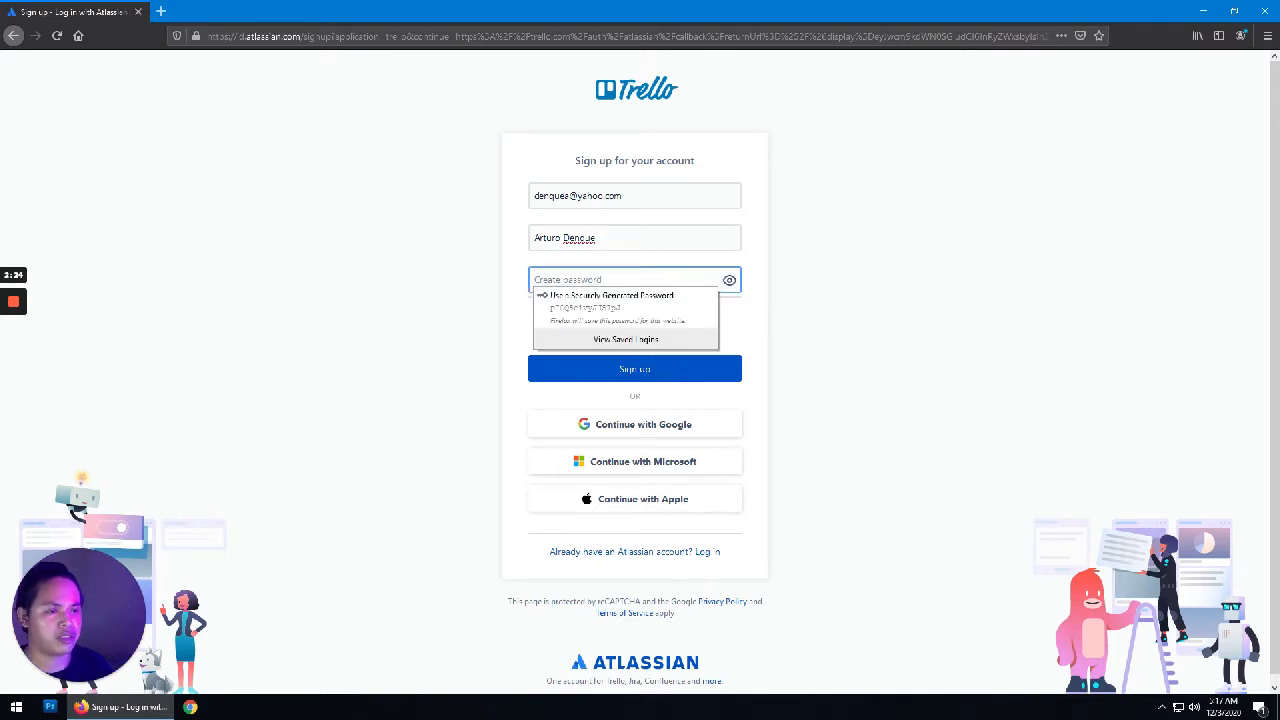
{"action": "type", "text": "a••••••••••"}
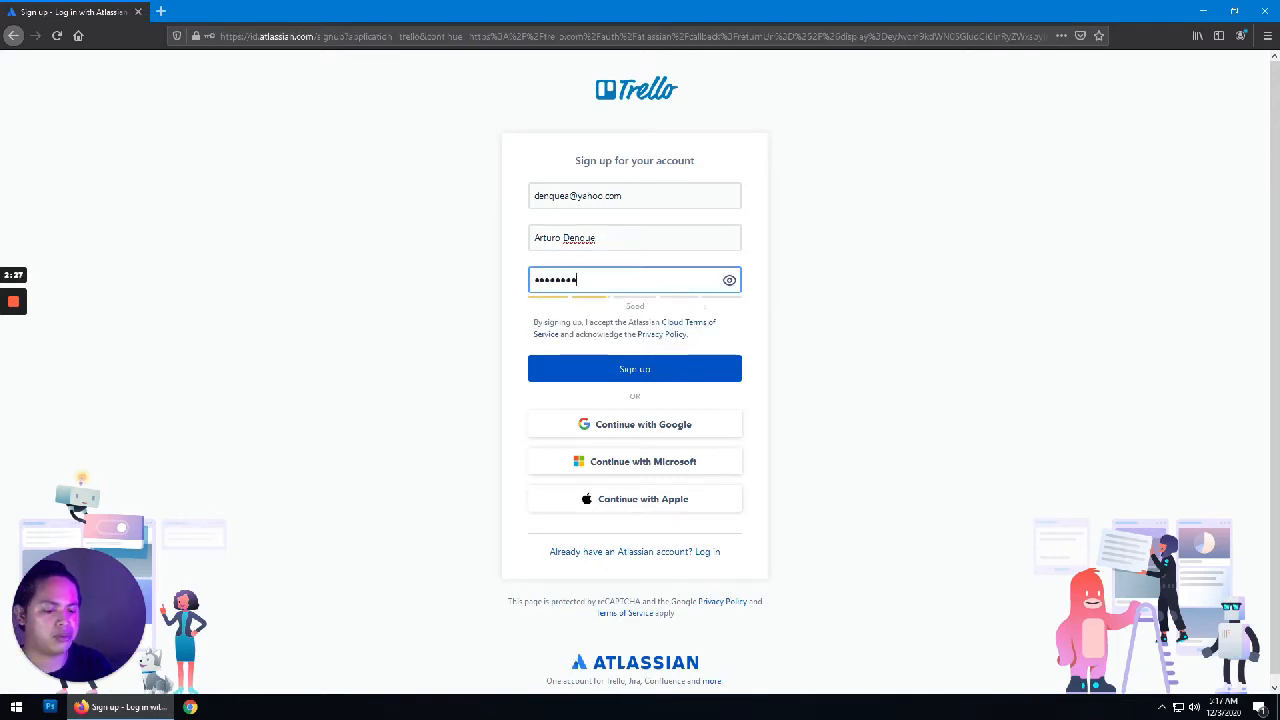
{"action": "left_click", "coordinate": [650, 376]}
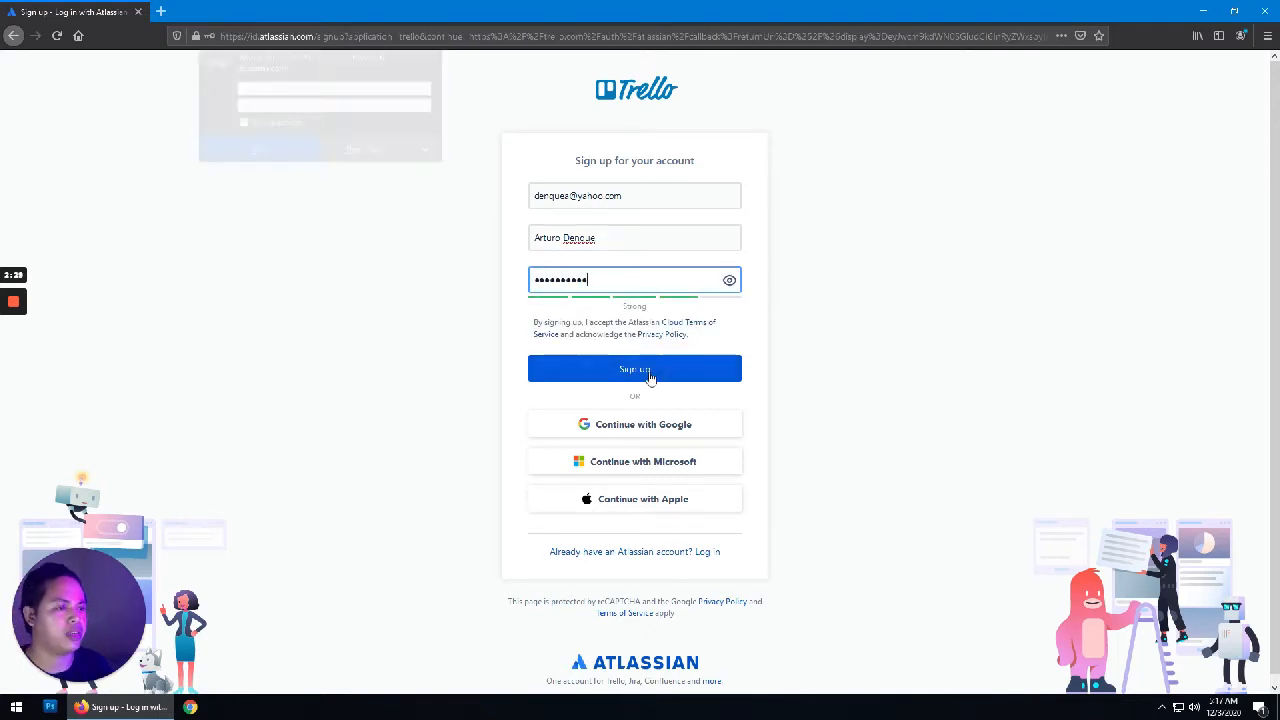
Step: Decline saving the login and solve the fire-hydrant reCAPTCHA
{"action": "left_click", "coordinate": [368, 153]}
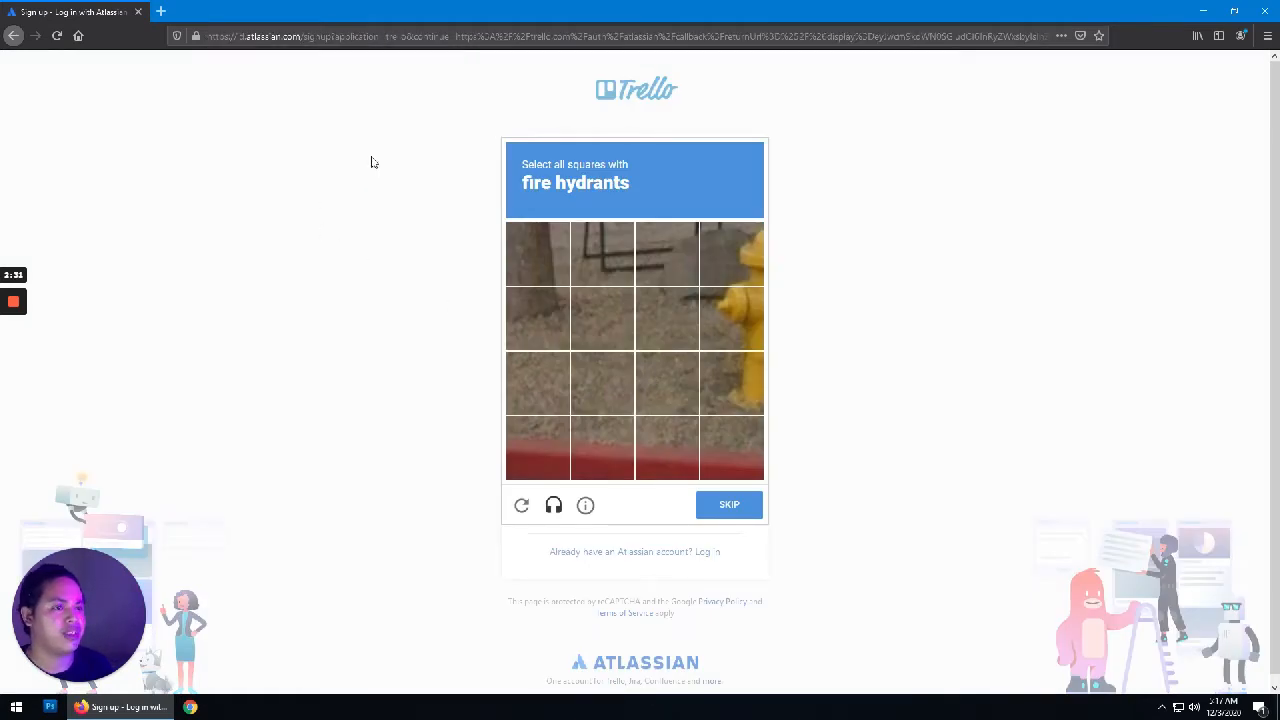
{"action": "left_click", "coordinate": [727, 382]}
{"action": "left_click", "coordinate": [731, 318]}
{"action": "left_click", "coordinate": [733, 262]}
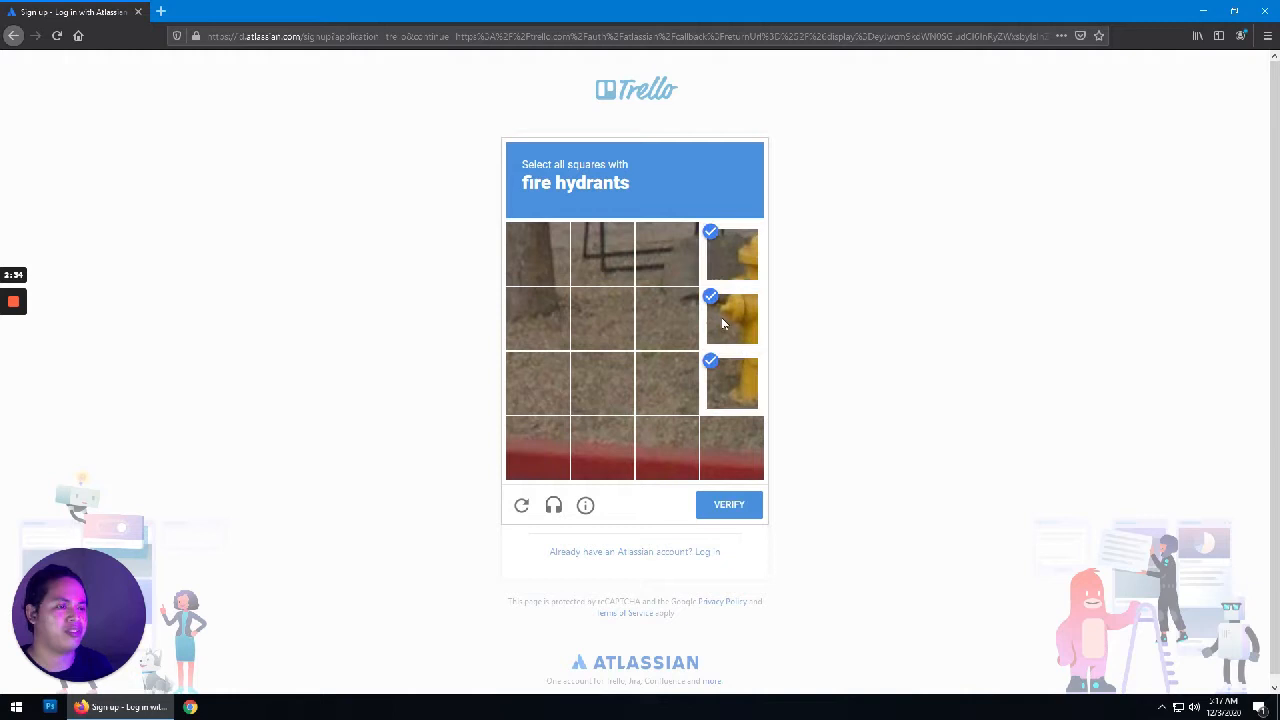
{"action": "left_click", "coordinate": [730, 506]}
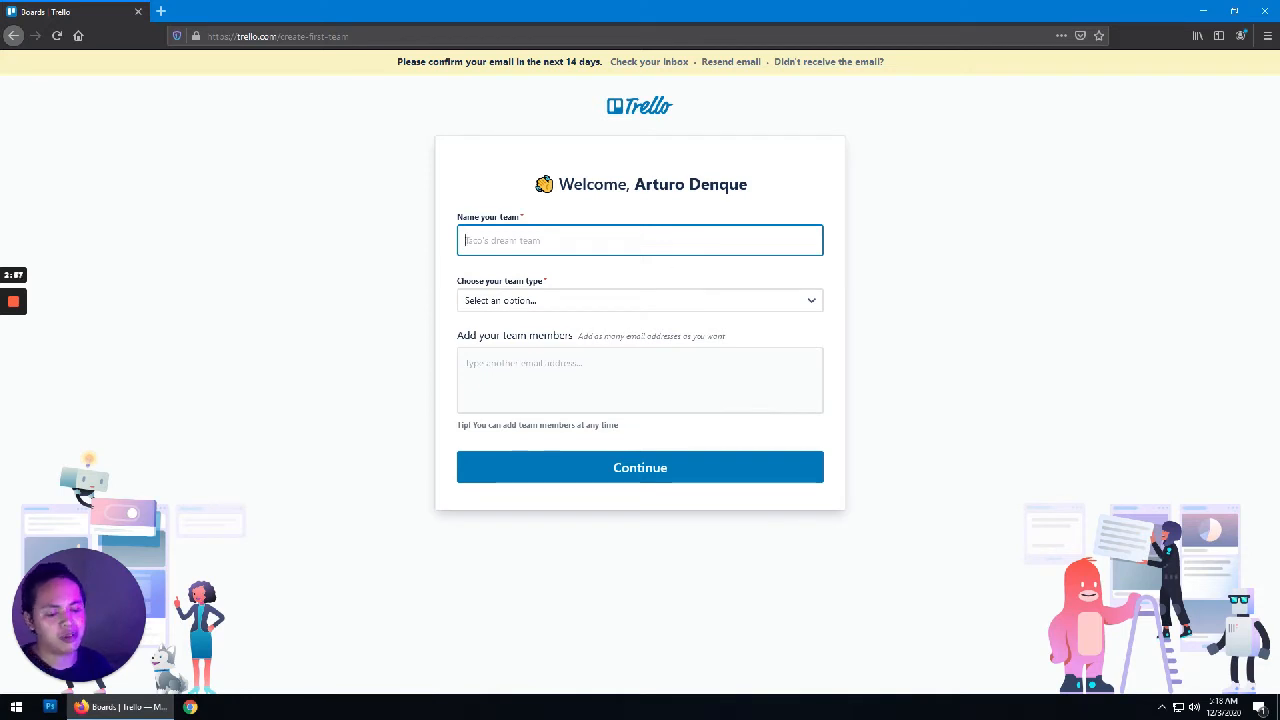
Step: Name the team THESIS PM-OPS with team type Education
{"action": "type", "text": "THE"}
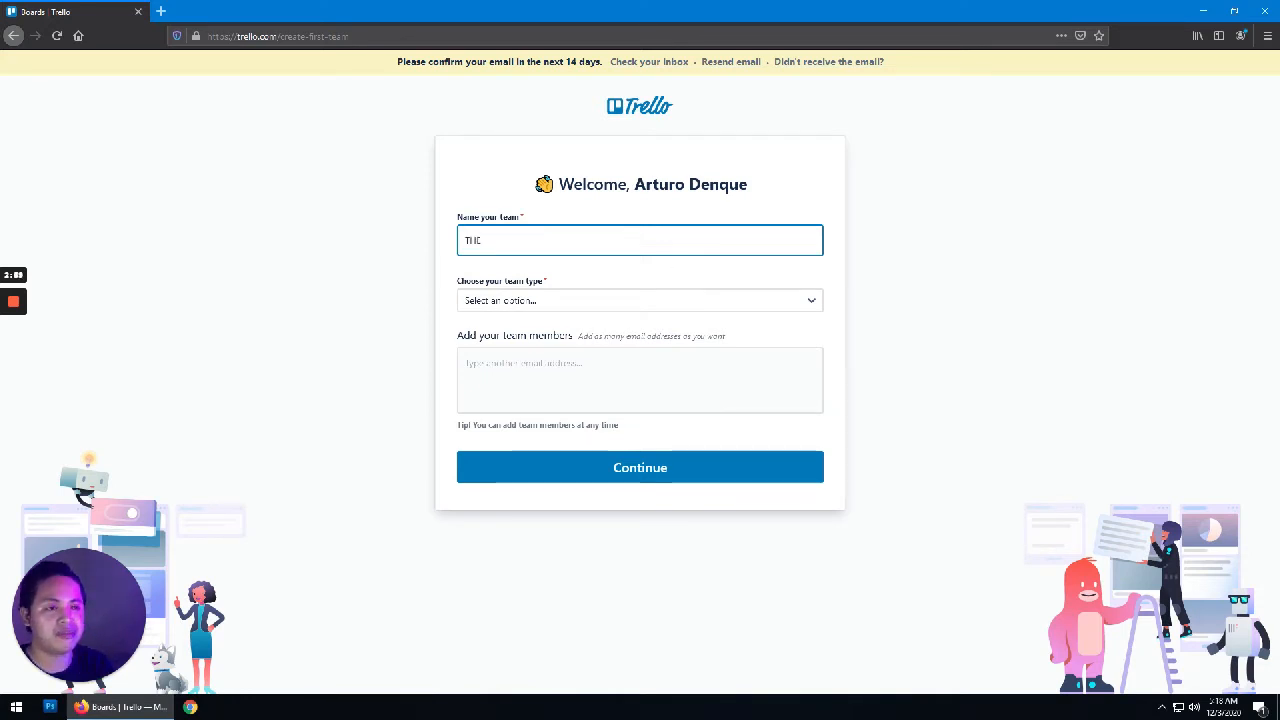
{"action": "type", "text": "SIS"}
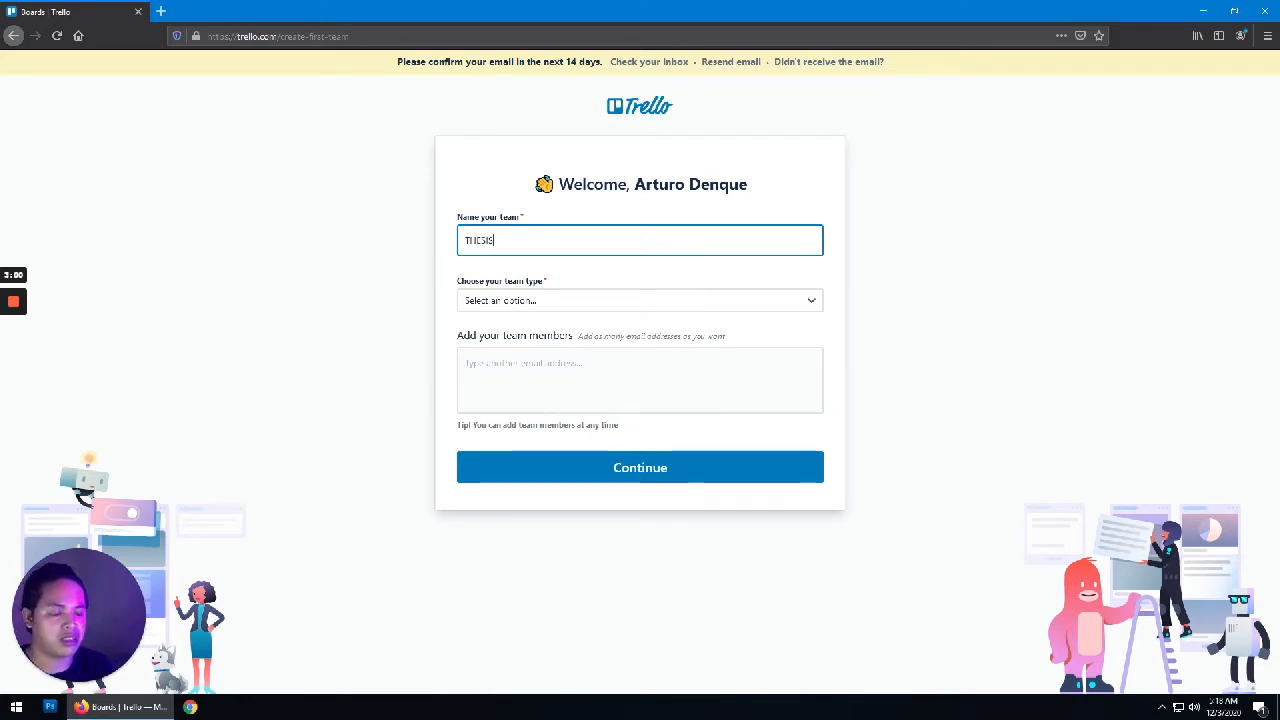
{"action": "type", "text": " PM"}
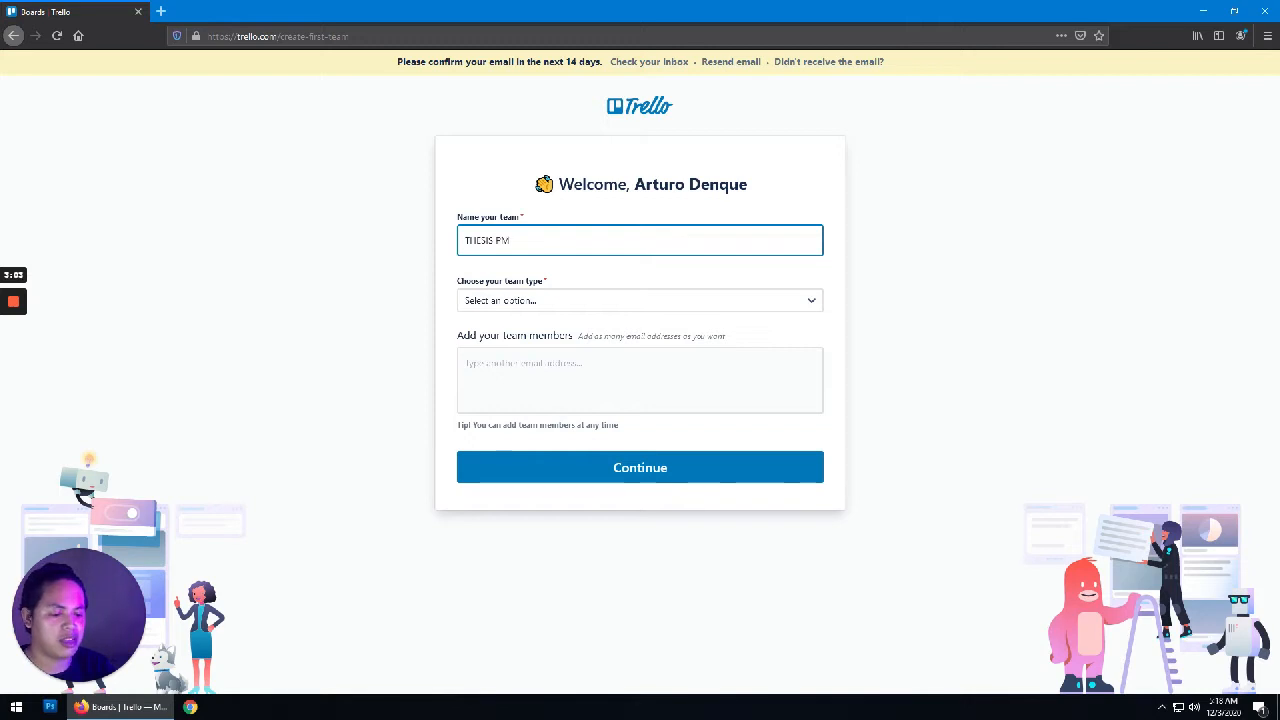
{"action": "type", "text": "-OPS"}
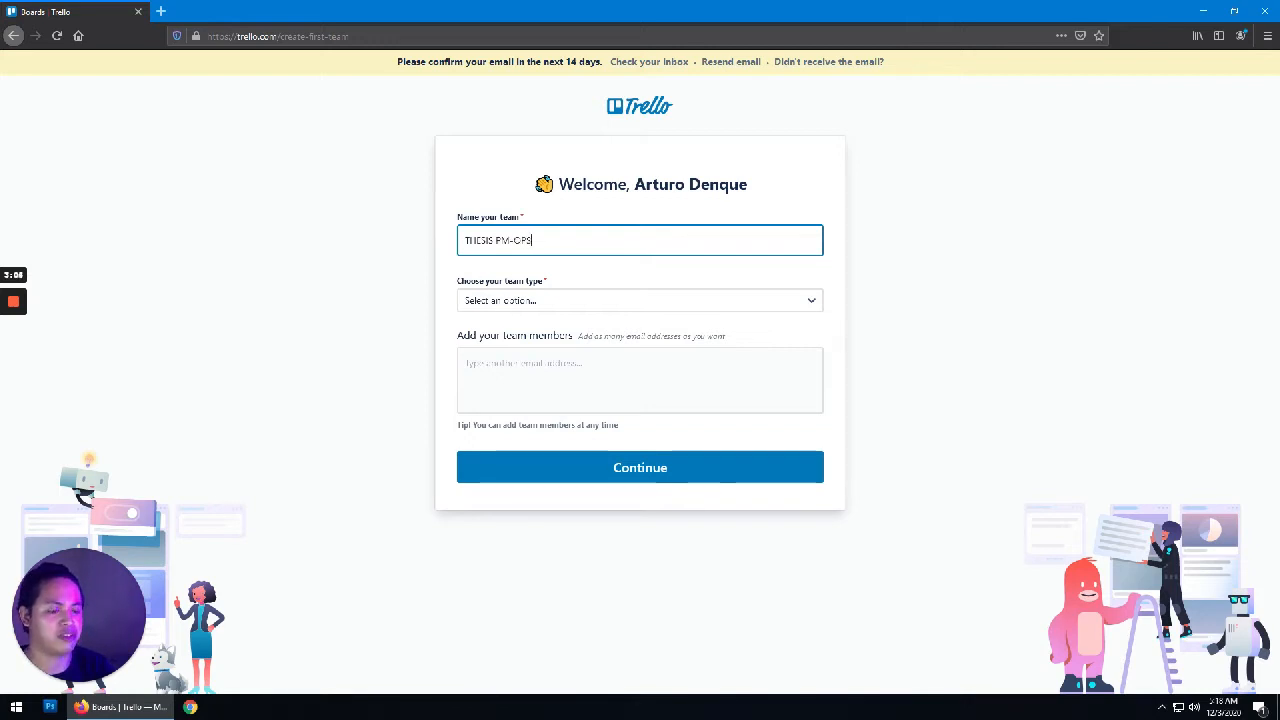
{"action": "left_click", "coordinate": [580, 302]}
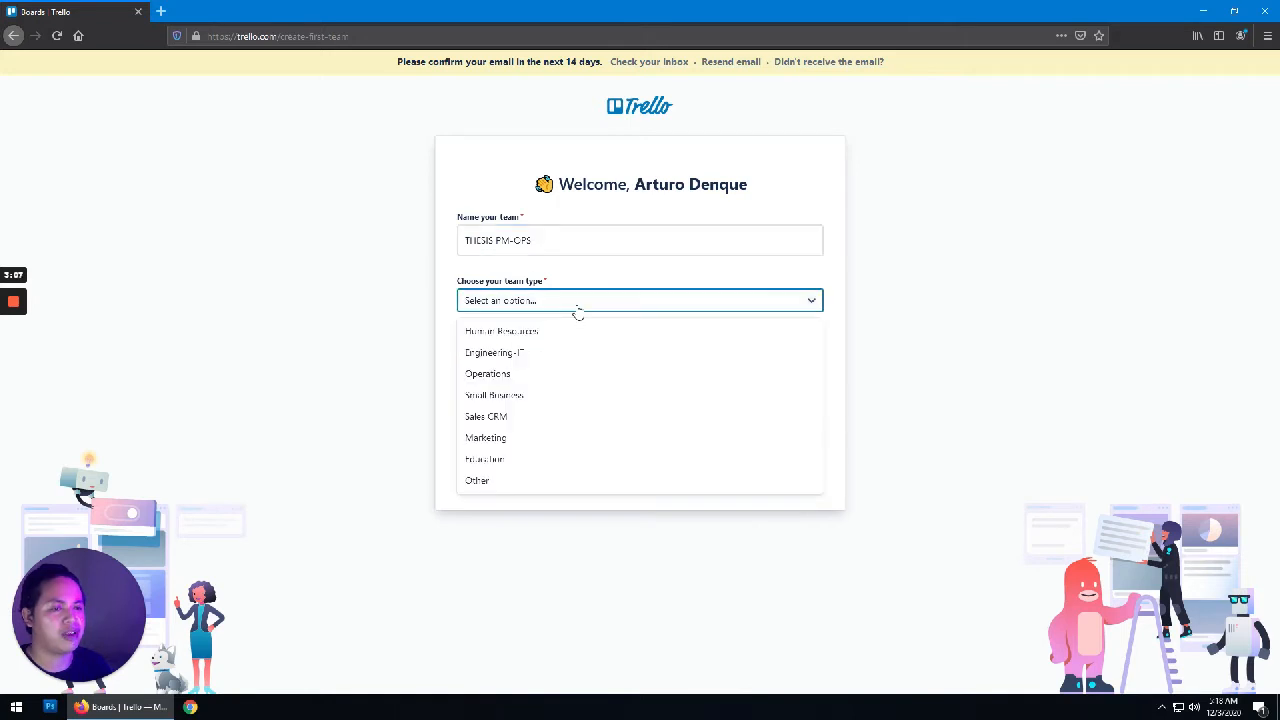
{"action": "left_click", "coordinate": [536, 459]}
{"action": "left_click", "coordinate": [625, 468]}
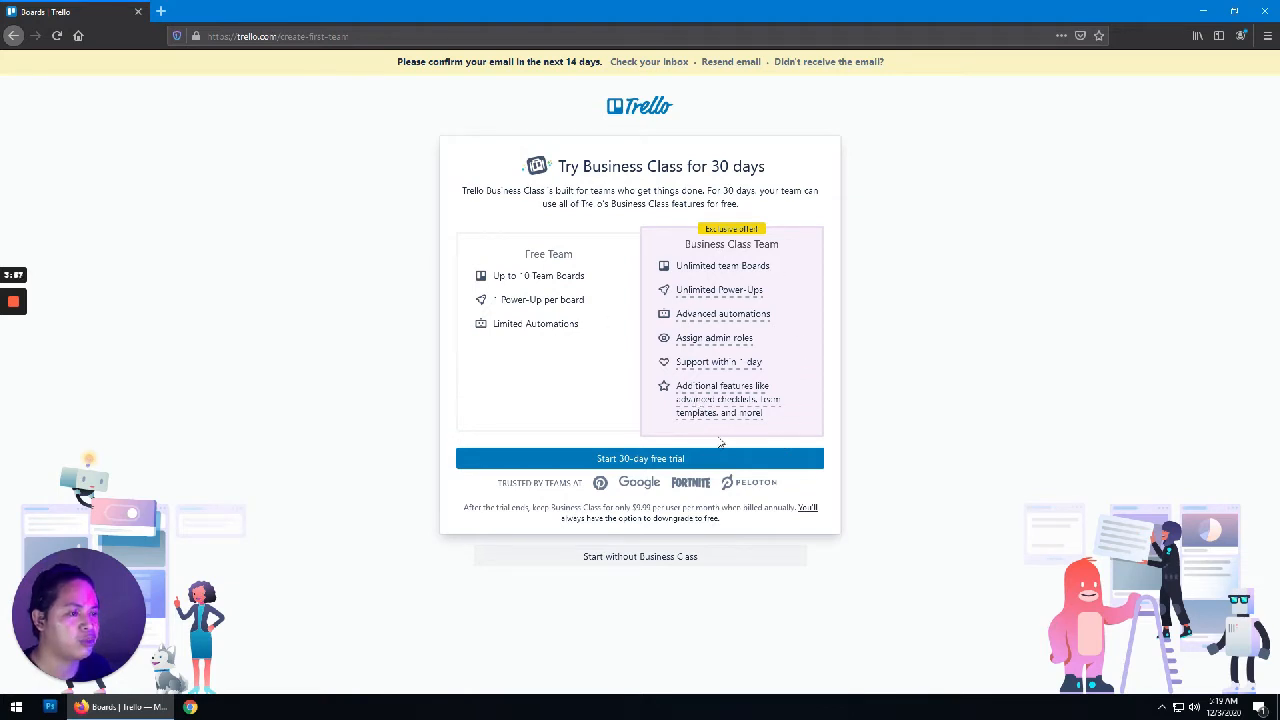
Step: Skip the Business Class trial and enter the new team's workspace
{"action": "left_click", "coordinate": [627, 567]}
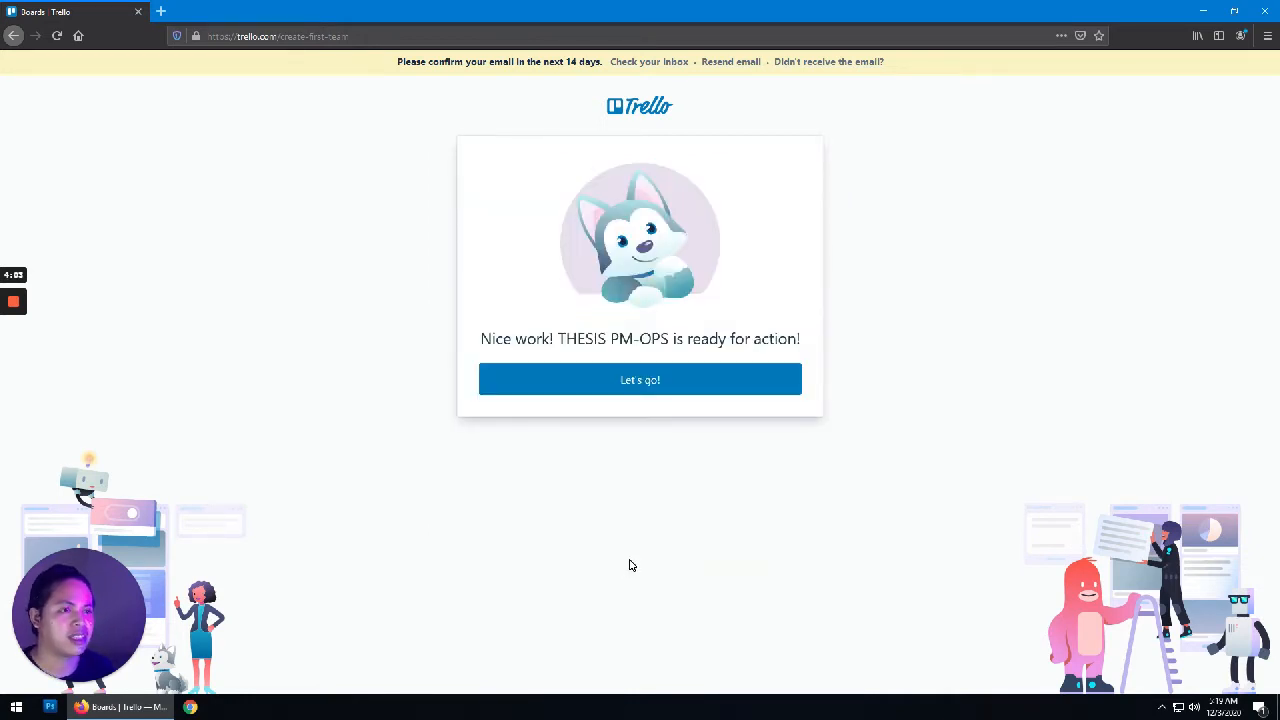
{"action": "left_click", "coordinate": [670, 390]}
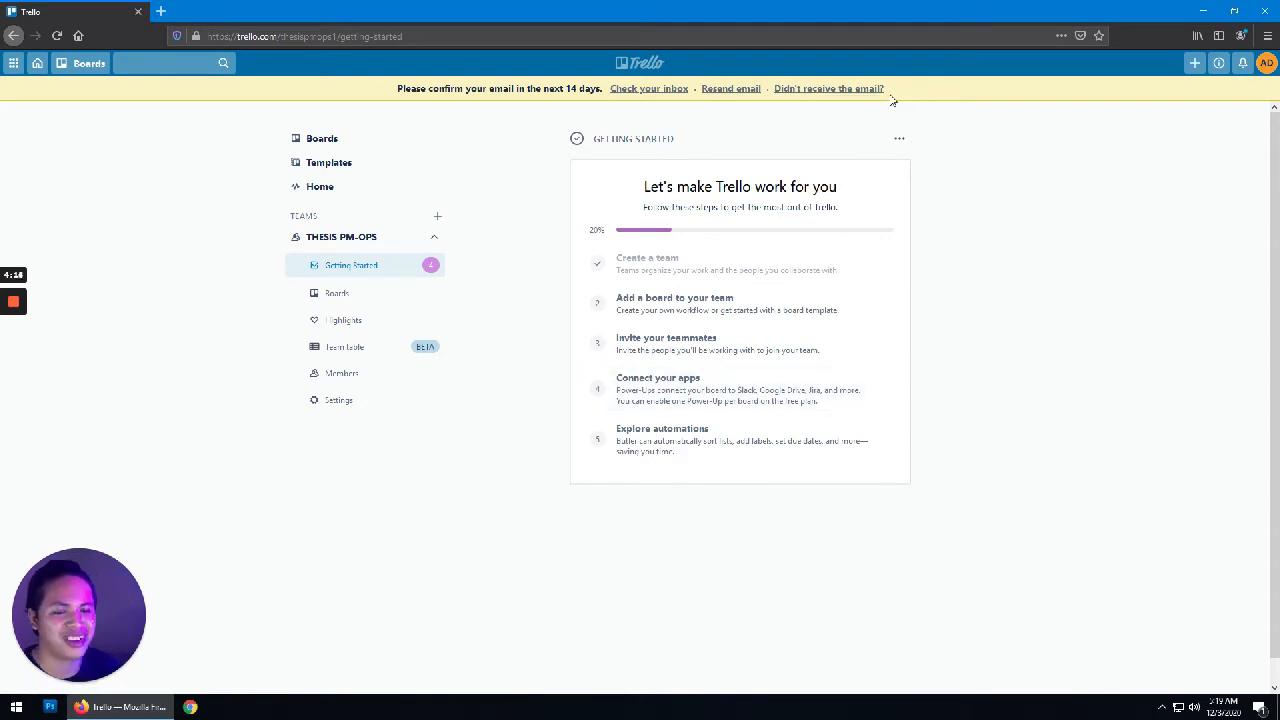
{"action": "left_click", "coordinate": [160, 11]}
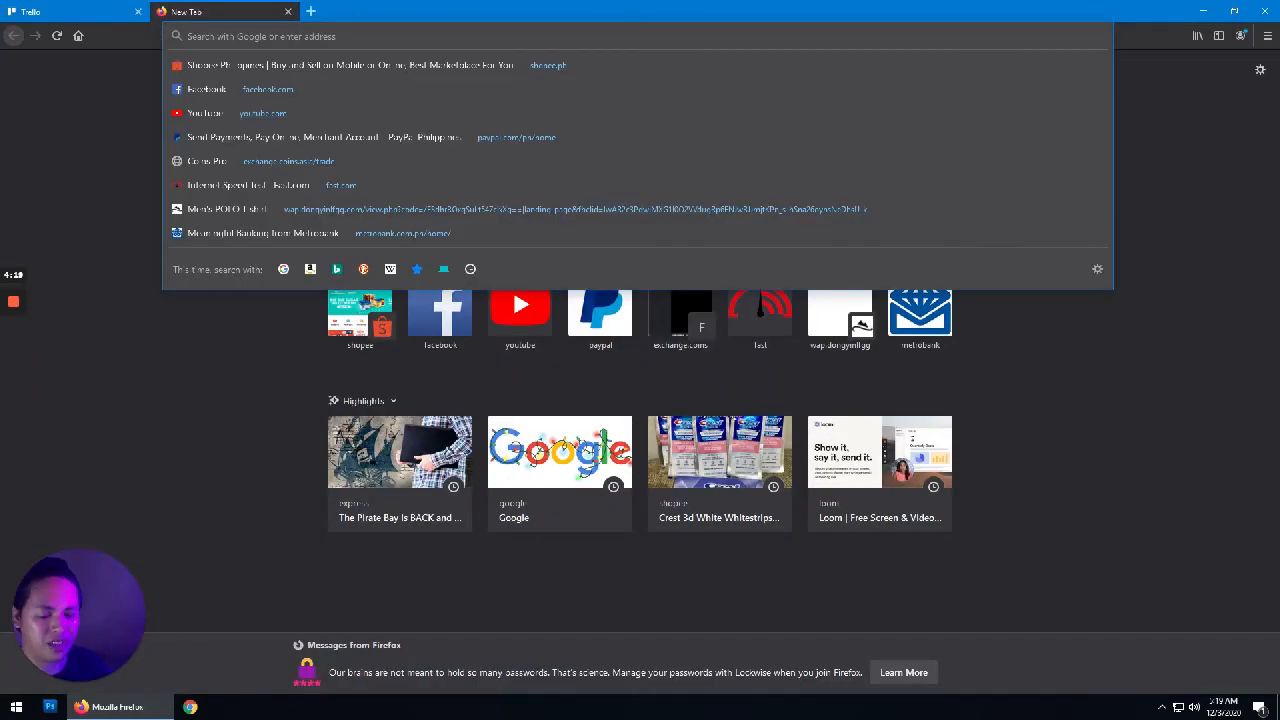
Step: Sign in to Yahoo Mail with the account's e-mail address and password
{"action": "type", "text": "YAHO"}
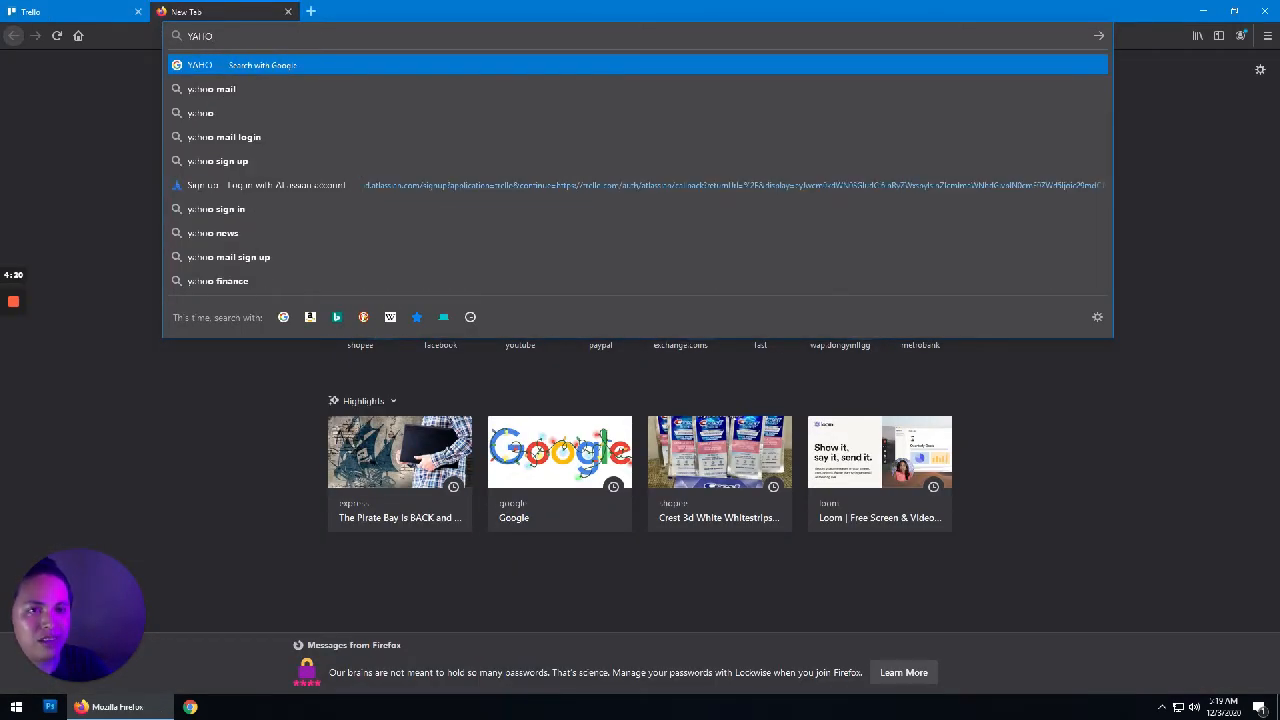
{"action": "type", "text": "OMAIL"}
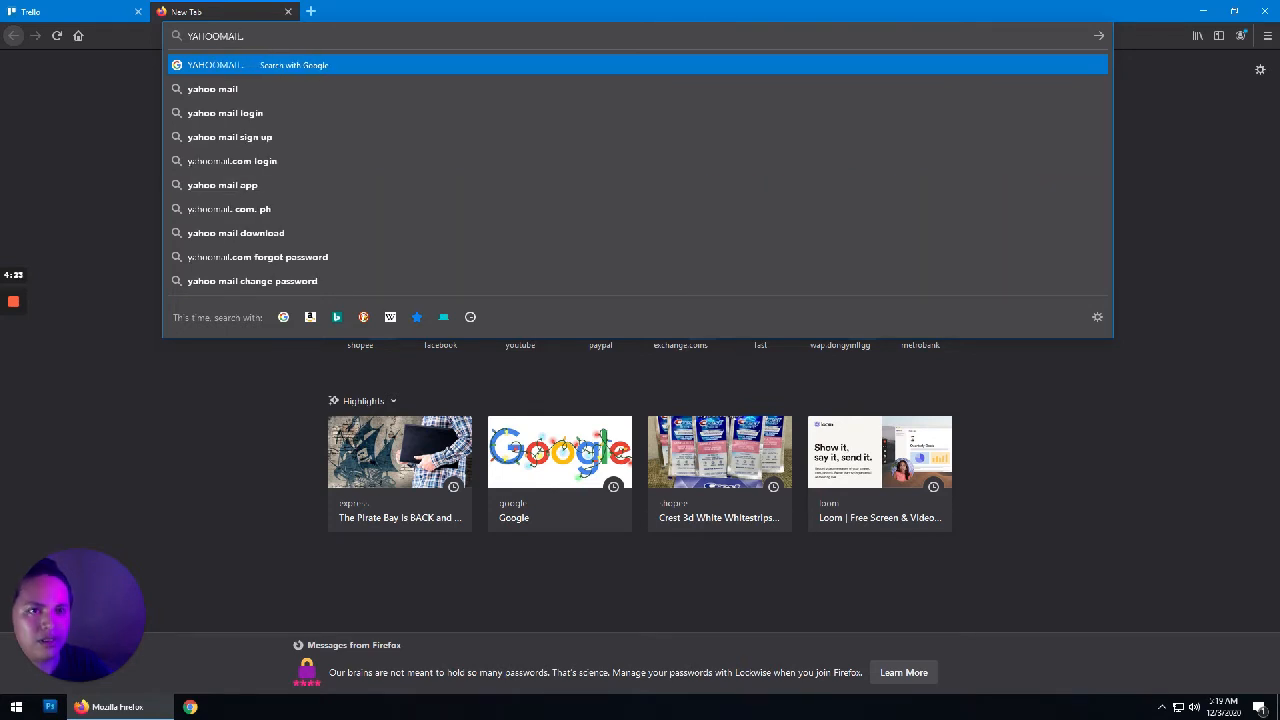
{"action": "type", "text": ".COM"}
{"action": "key", "text": "Return"}
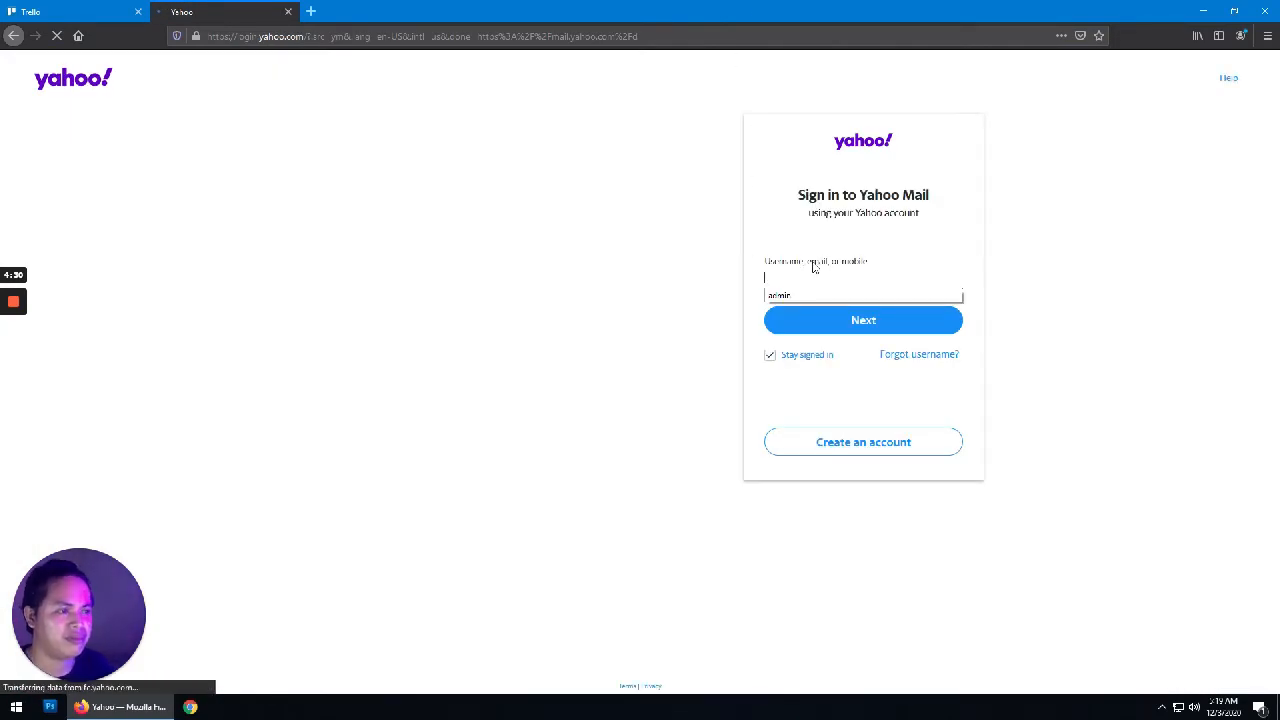
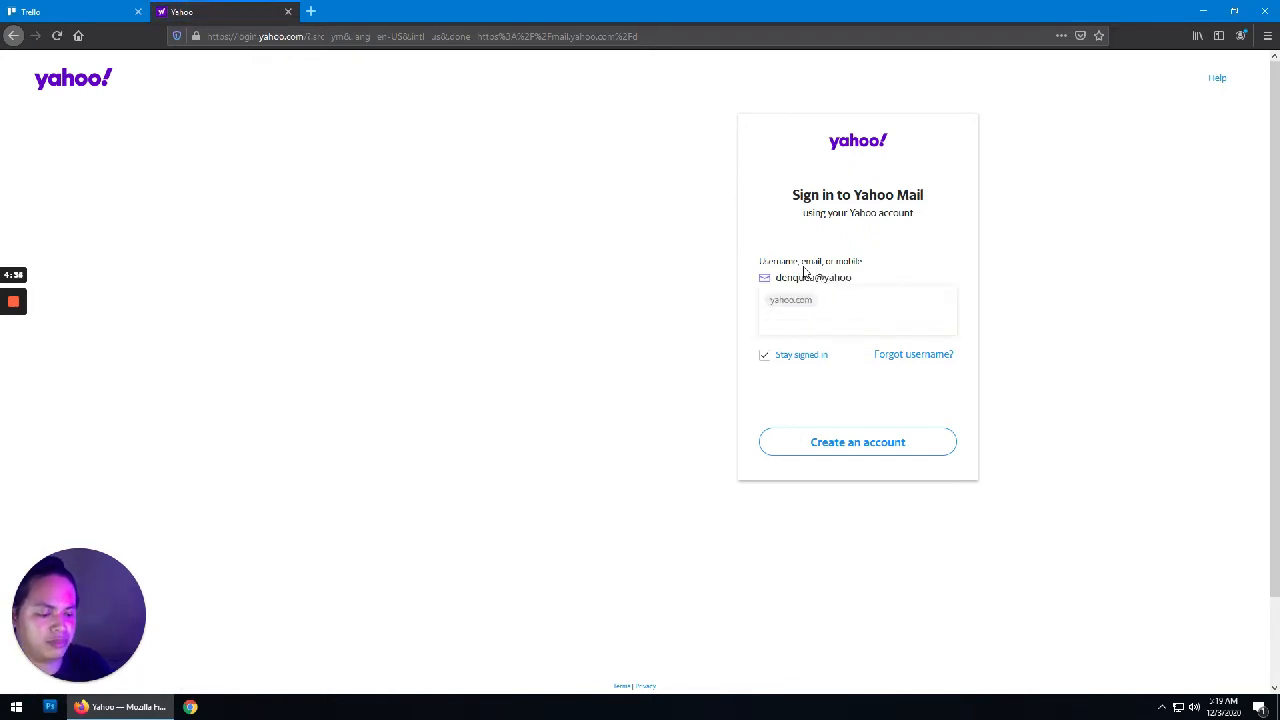
{"action": "key", "text": "Return"}
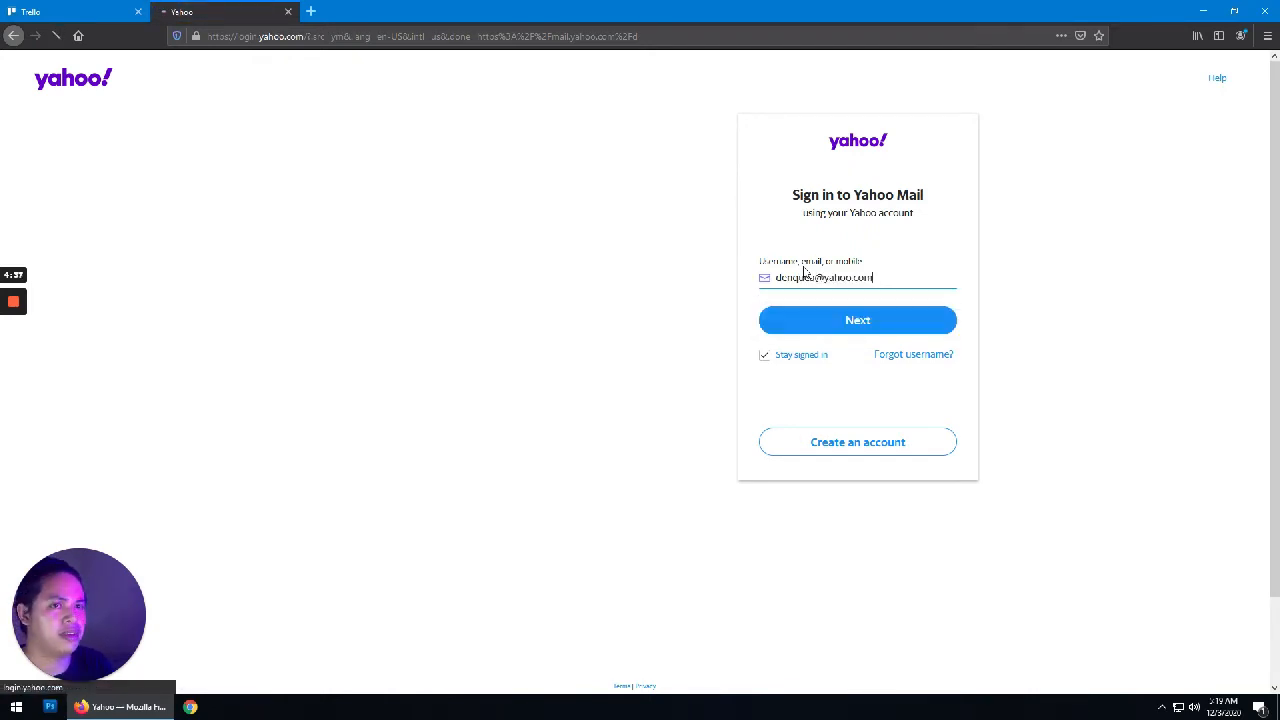
{"action": "type", "text": "******"}
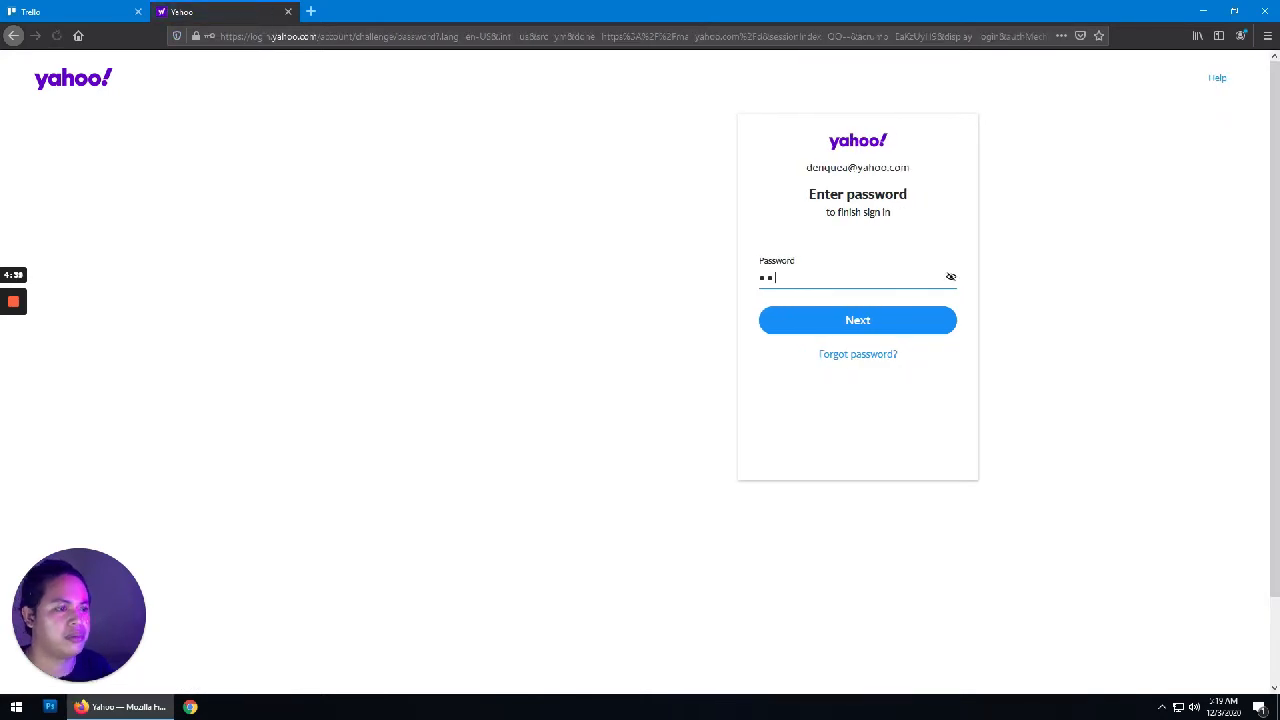
{"action": "key", "text": "Return"}
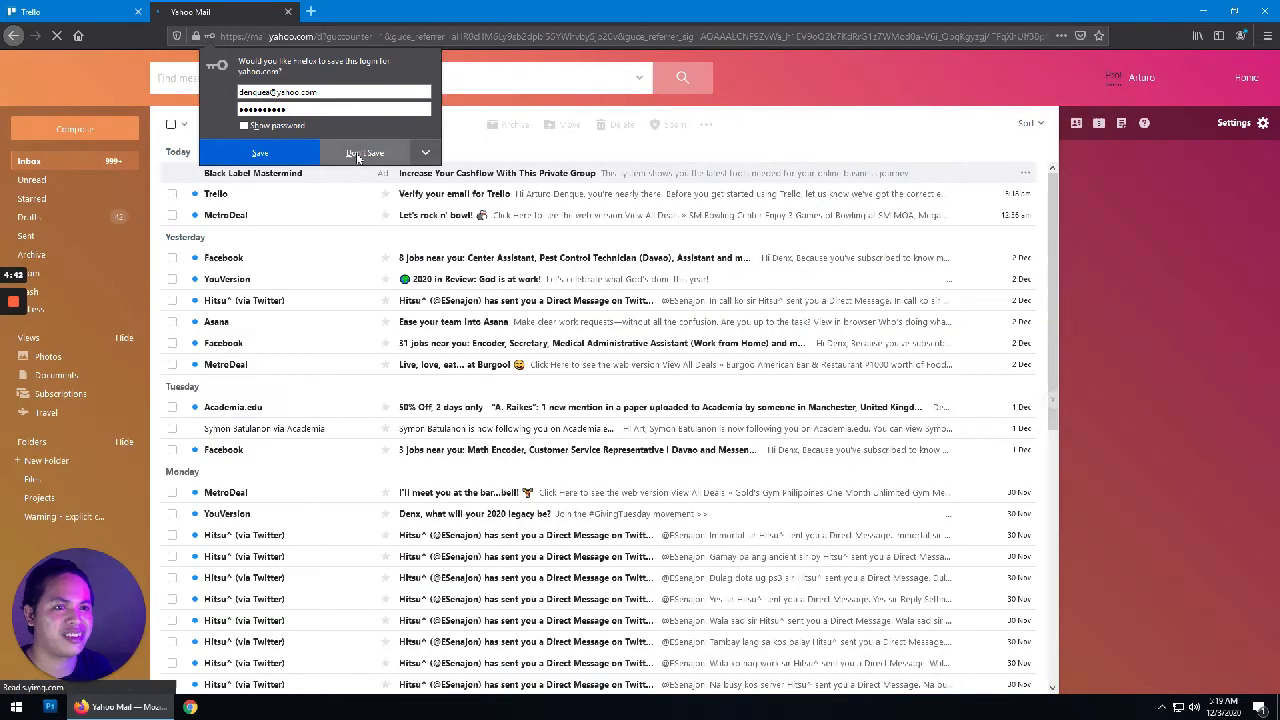
{"action": "left_click", "coordinate": [360, 153]}
Step: Verify the e-mail from Trello's message and close the extra tabs
{"action": "left_click", "coordinate": [272, 195]}
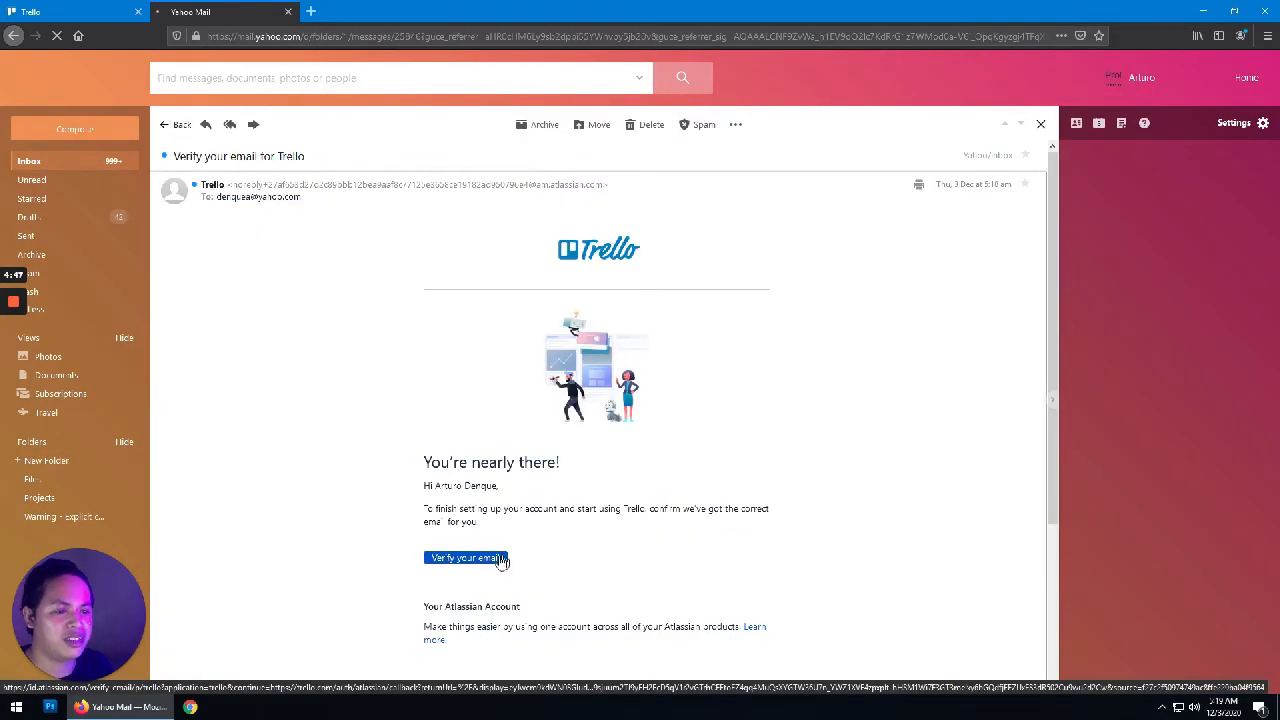
{"action": "left_click", "coordinate": [491, 560]}
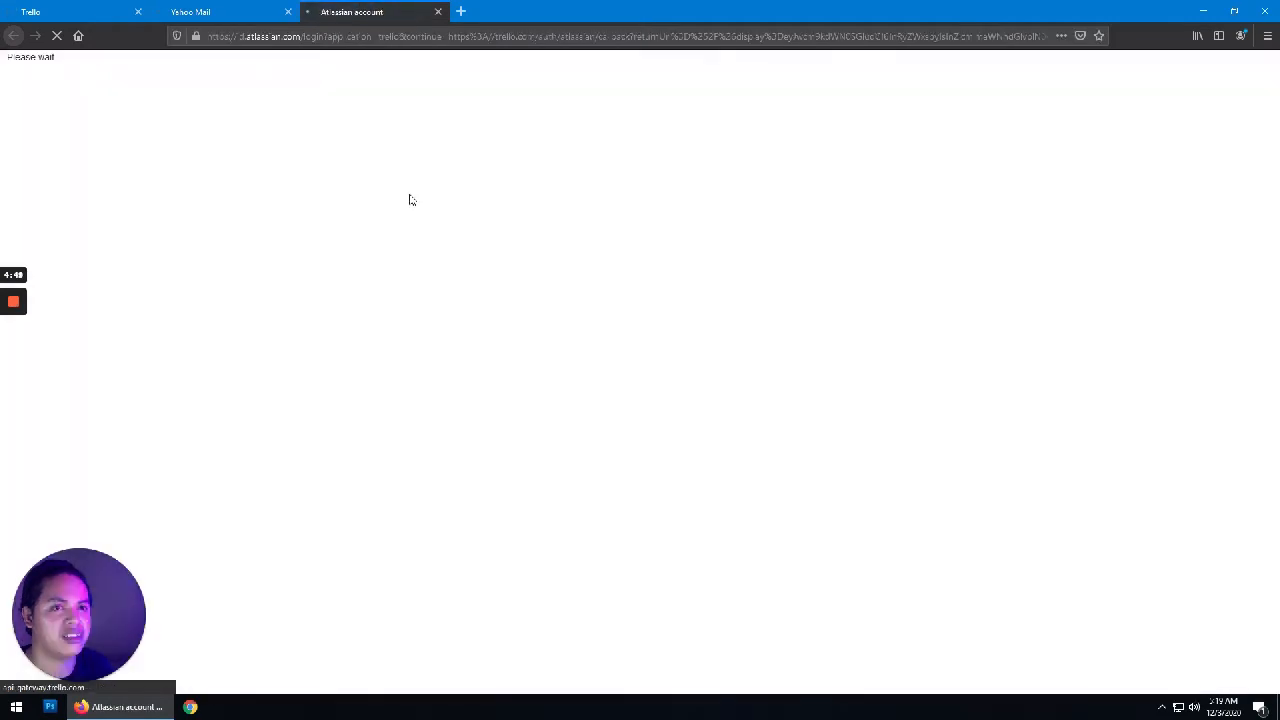
{"action": "left_click", "coordinate": [287, 11]}
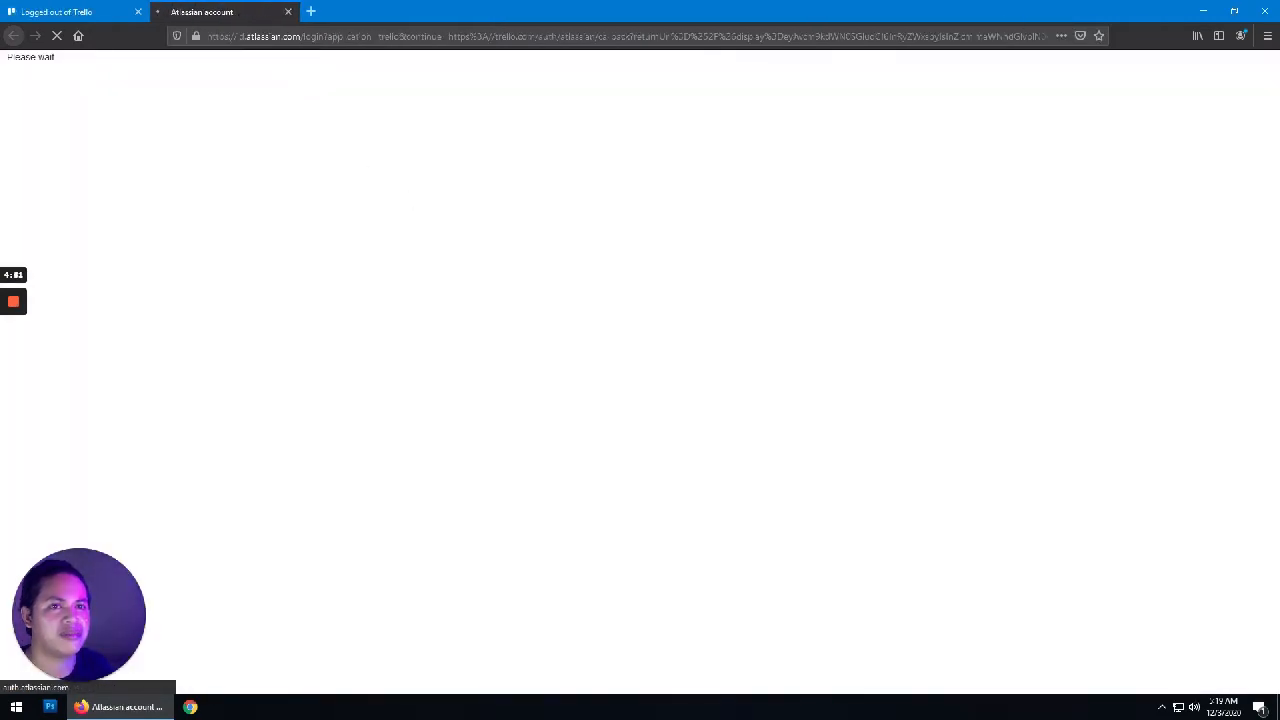
{"action": "left_click", "coordinate": [72, 8]}
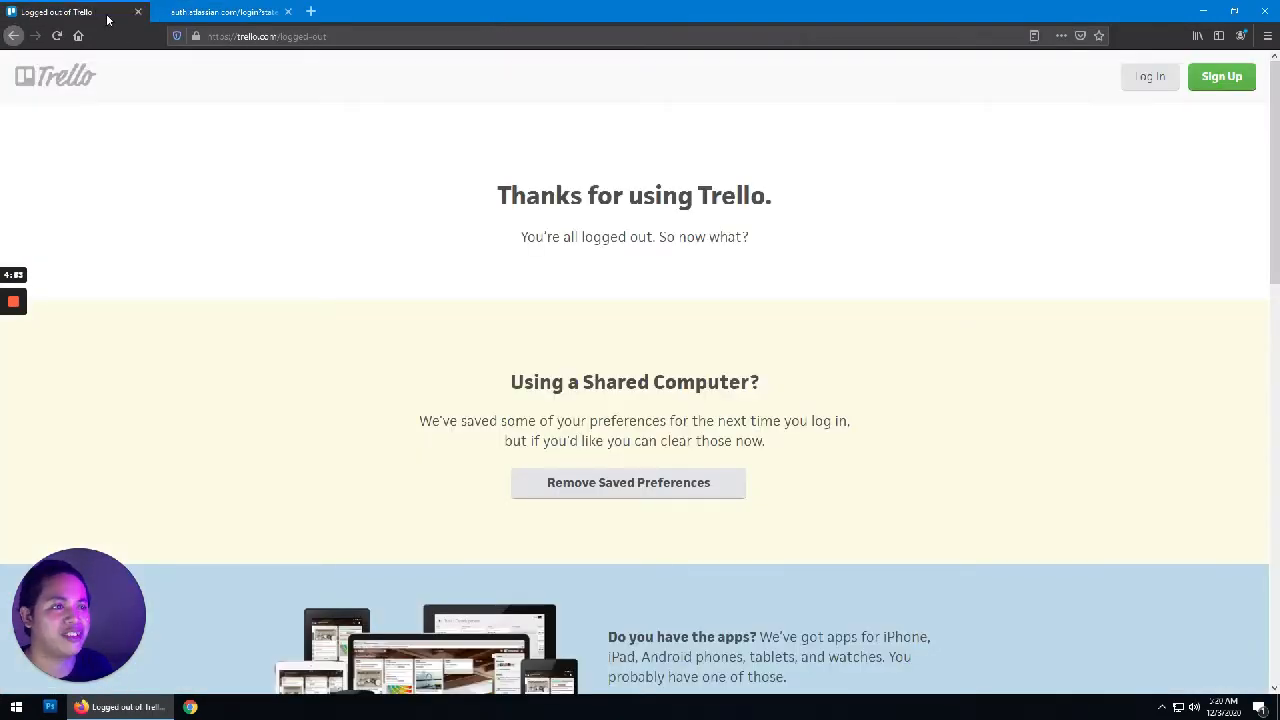
{"action": "left_click", "coordinate": [138, 12]}
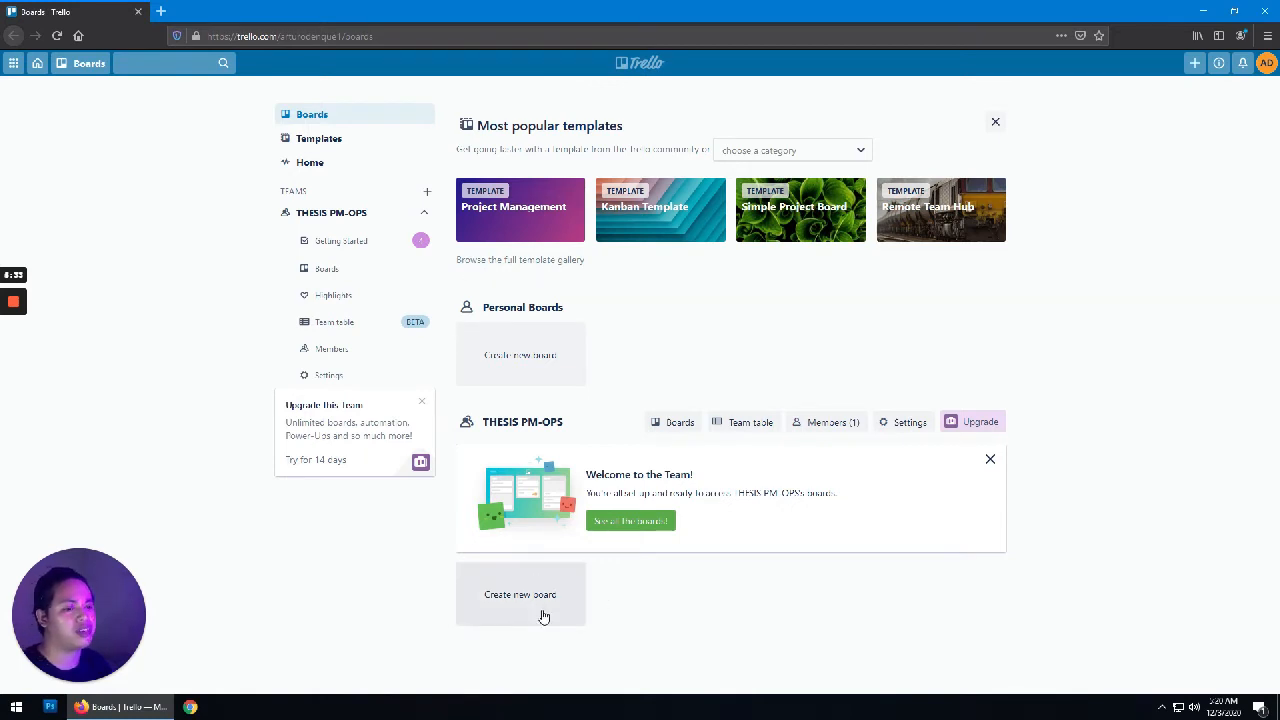
Step: Start a THESIS PM-OPS board titled THESIS PROJECT WORKSPACE with a blue background
{"action": "left_click", "coordinate": [546, 613]}
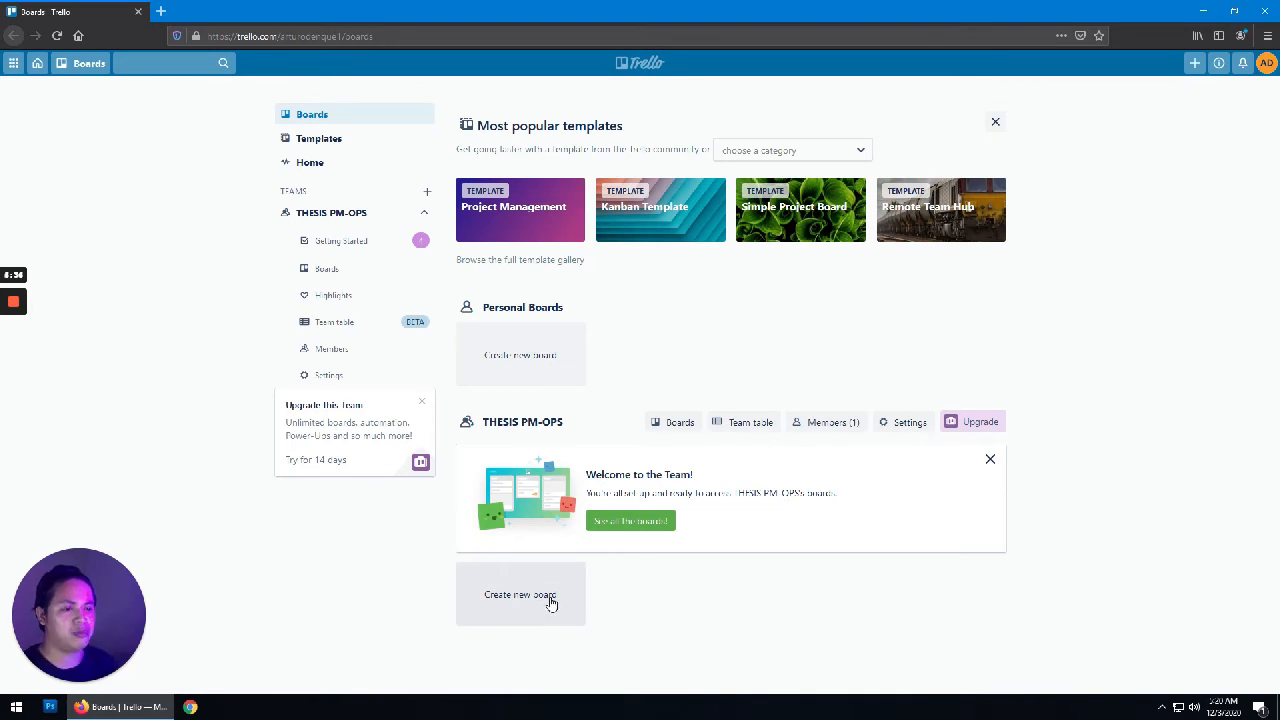
{"action": "left_click", "coordinate": [550, 602]}
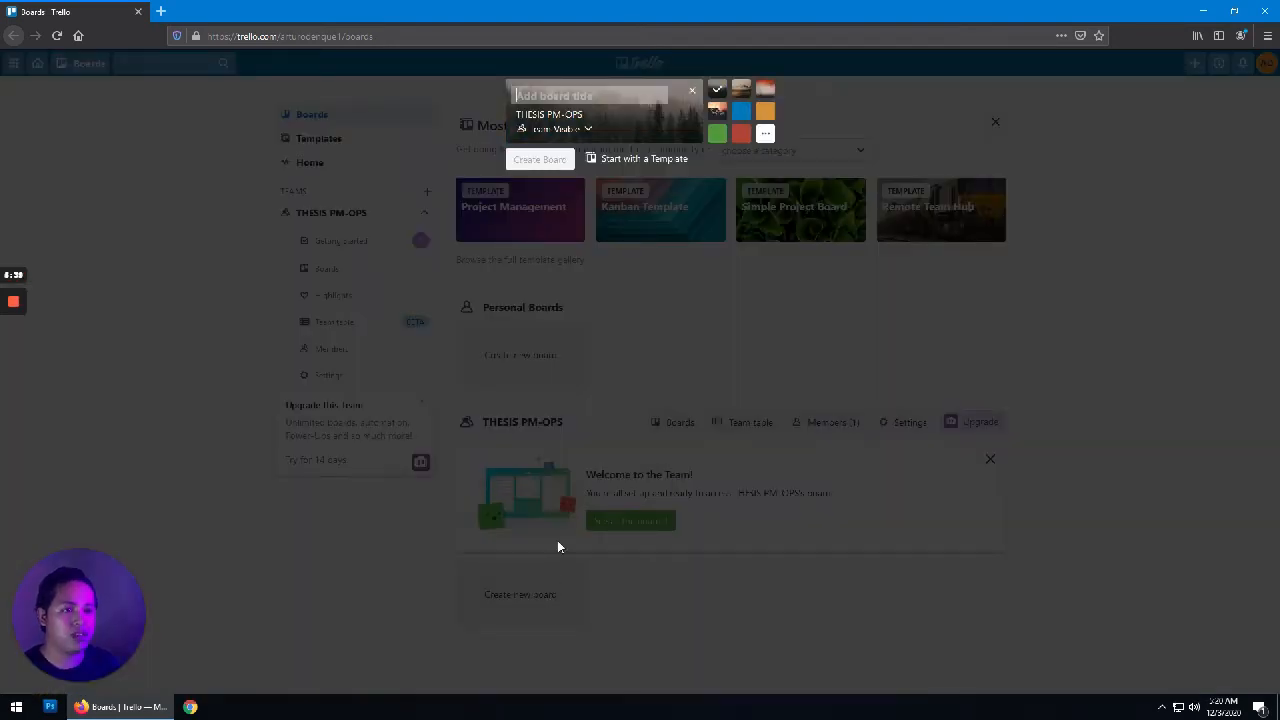
{"action": "left_click", "coordinate": [517, 95]}
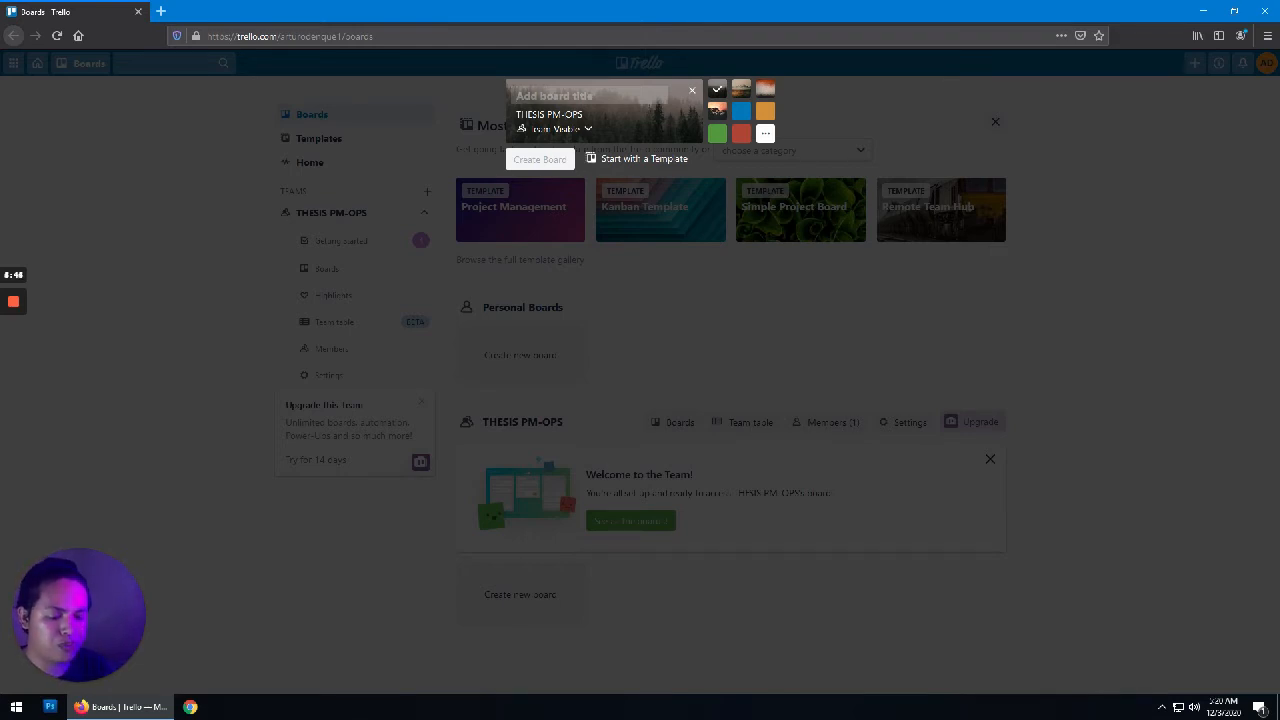
{"action": "type", "text": "THESIS"}
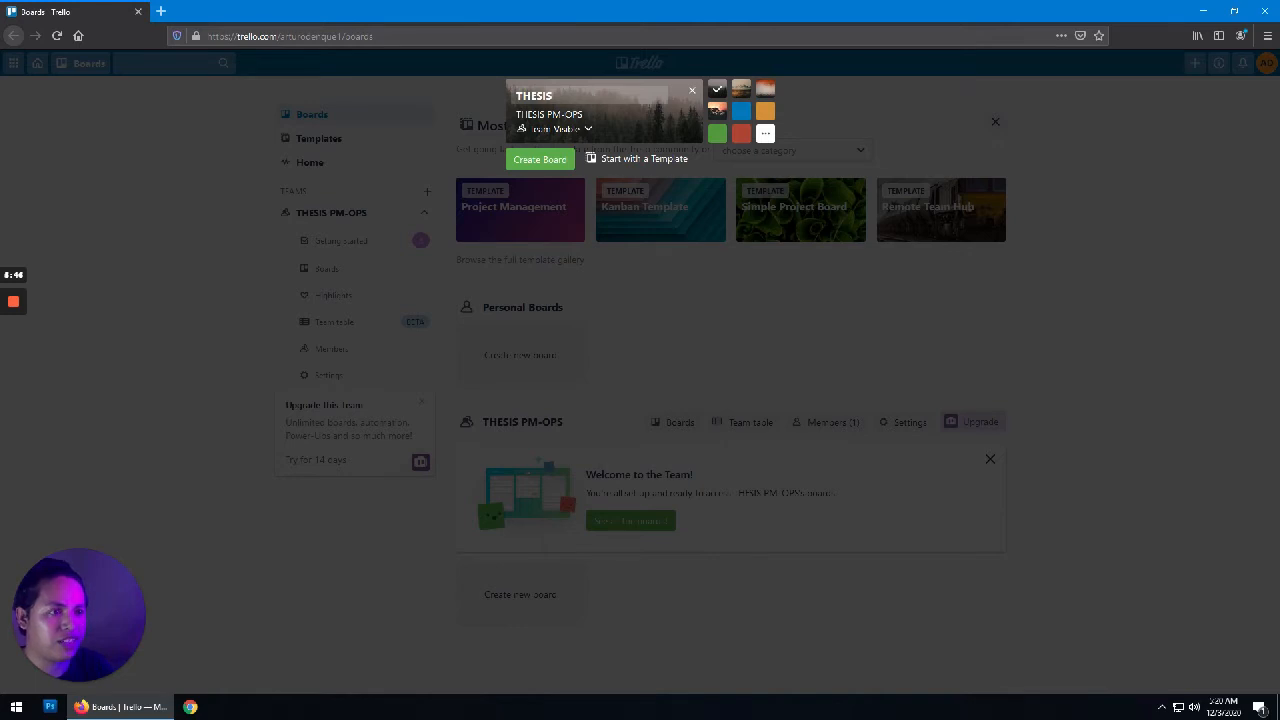
{"action": "type", "text": " PROJE"}
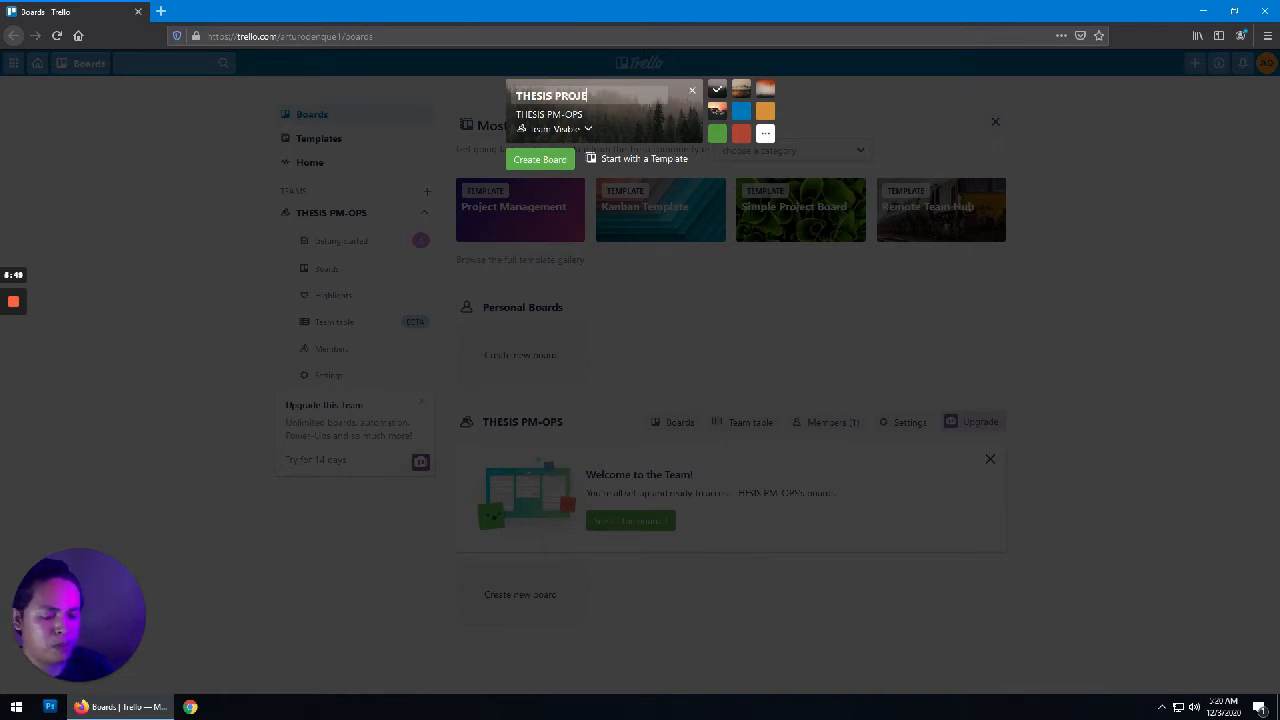
{"action": "type", "text": "CT"}
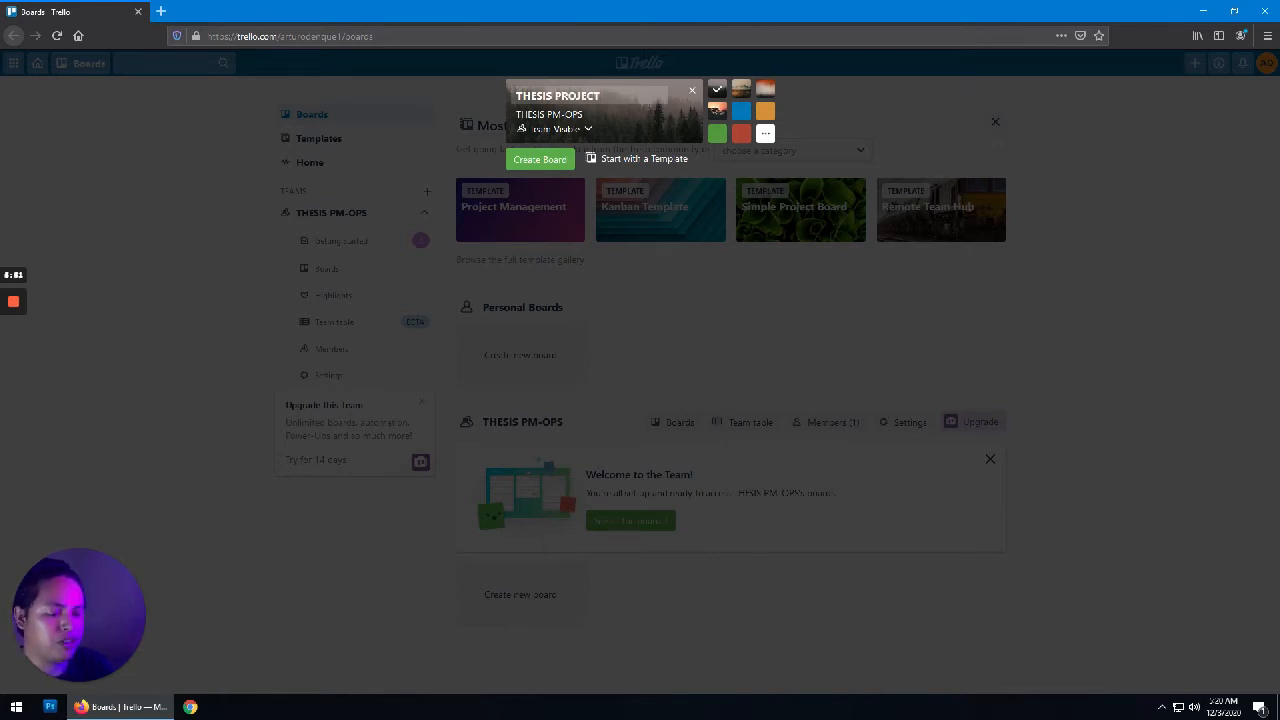
{"action": "type", "text": " WORKSPA"}
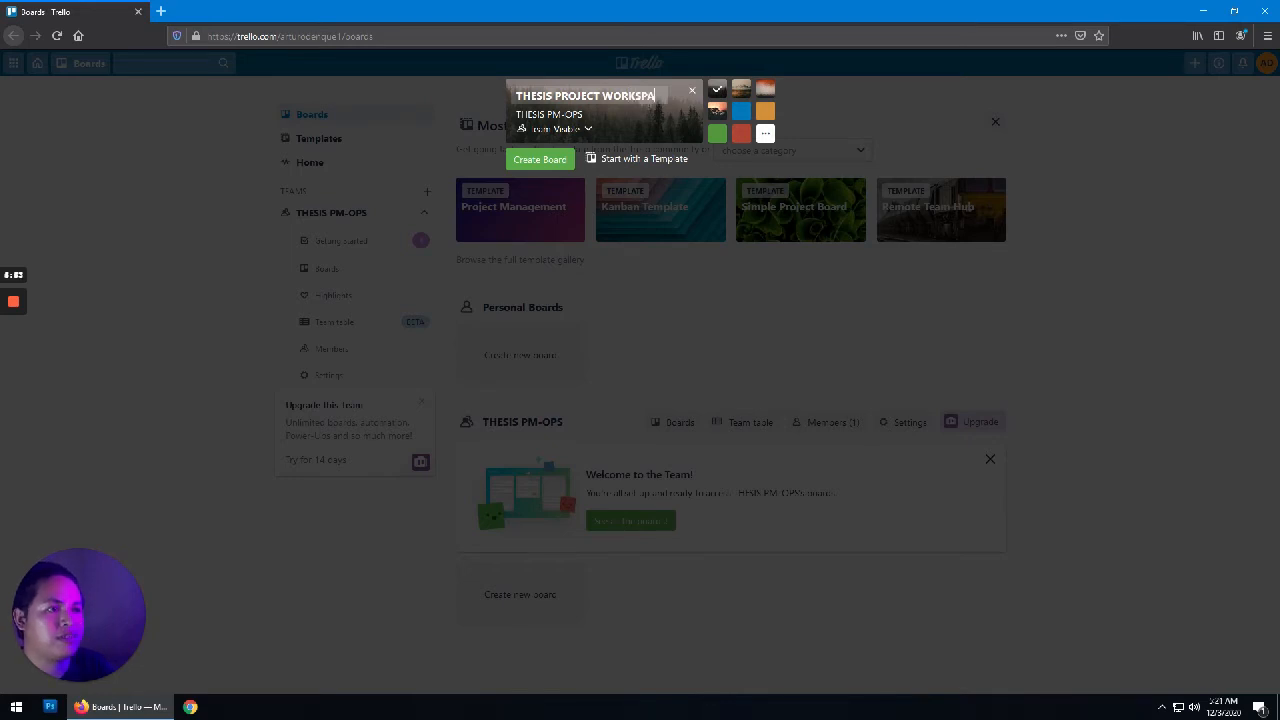
{"action": "type", "text": "CE"}
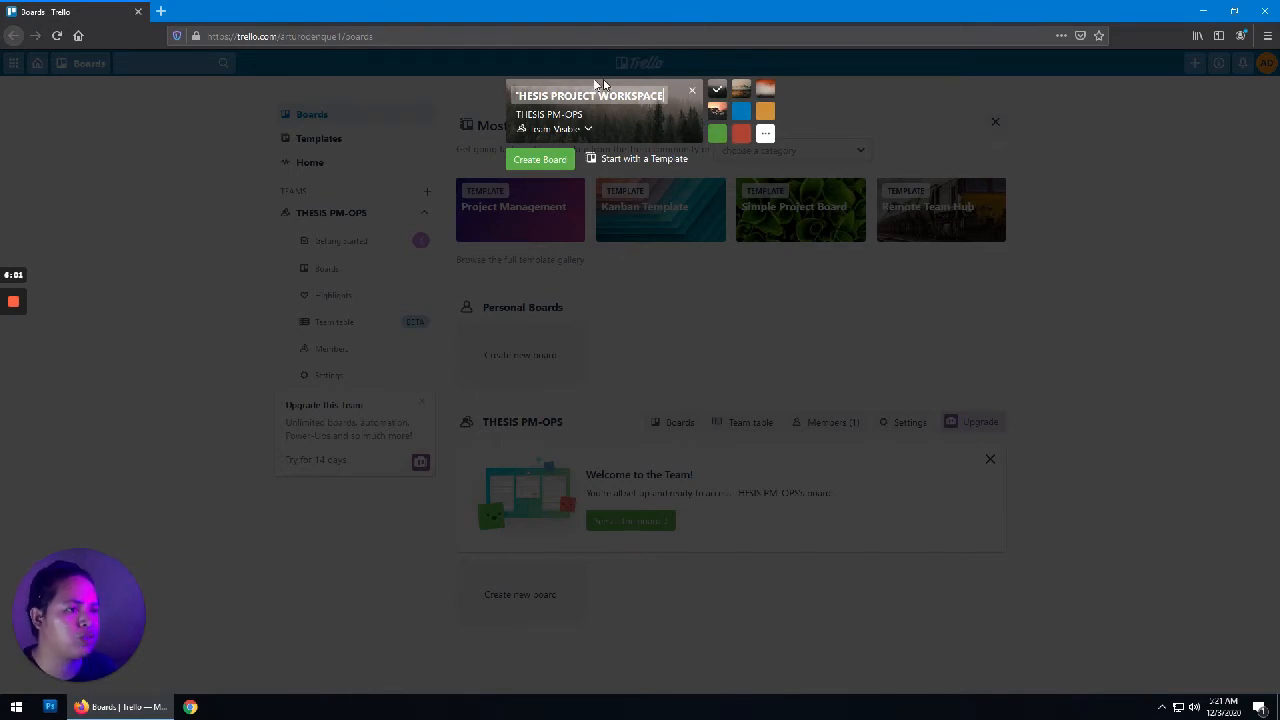
{"action": "left_click", "coordinate": [739, 117]}
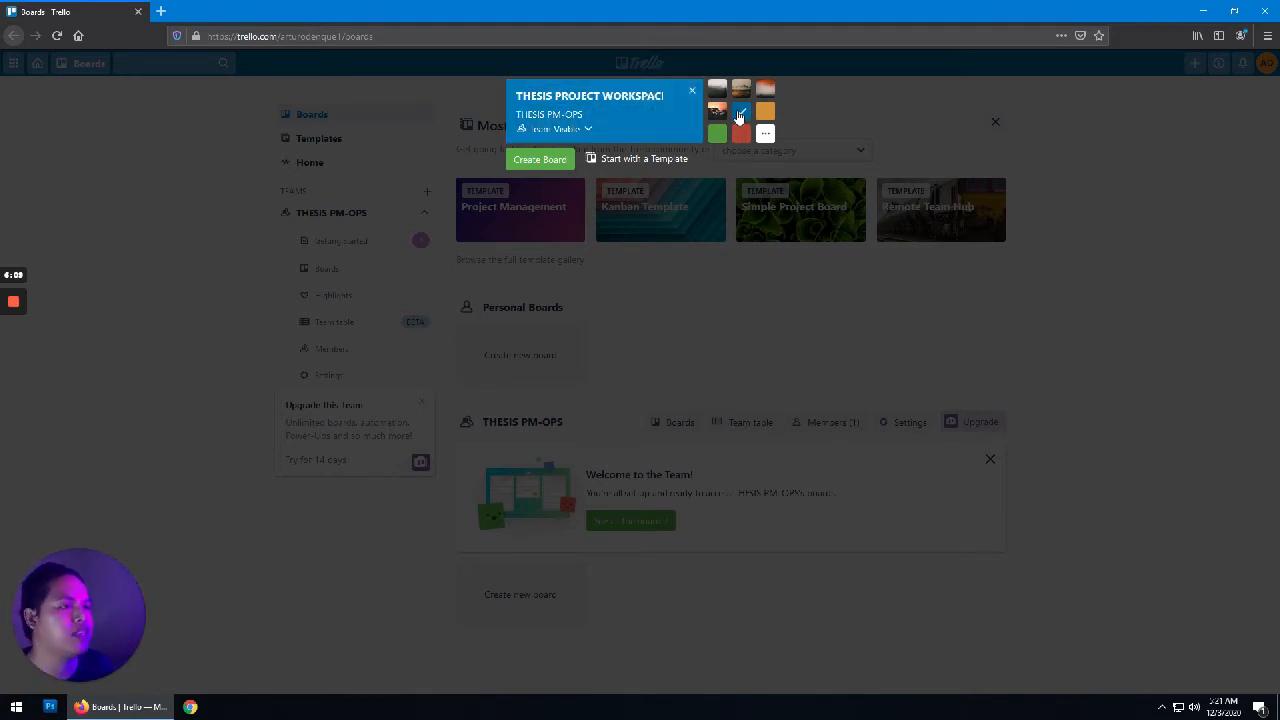
Step: Create the blue THESIS PROJECT WORKSPACE board
{"action": "left_click", "coordinate": [544, 162]}
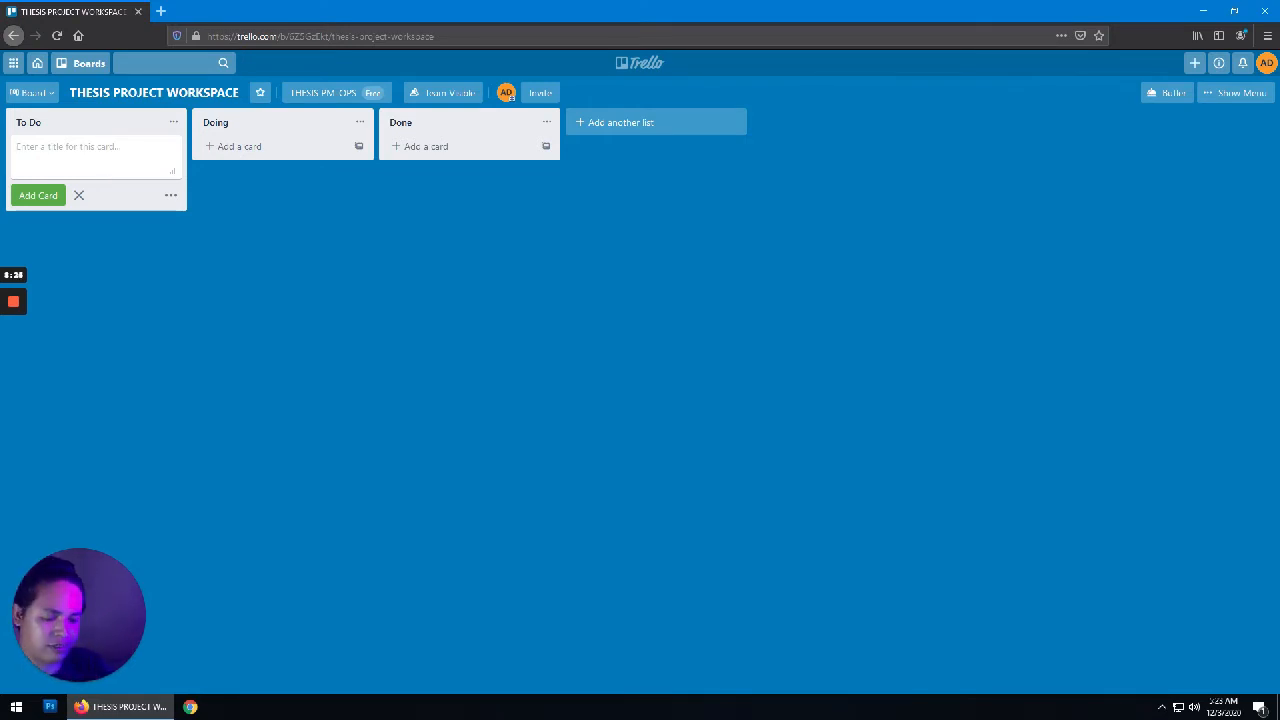
Step: Add To Do cards: Conceptualization of the Study, Writing the Proposal, Consultation with the Adviser
{"action": "type", "text": "C"}
{"action": "key", "text": "BackSpace"}
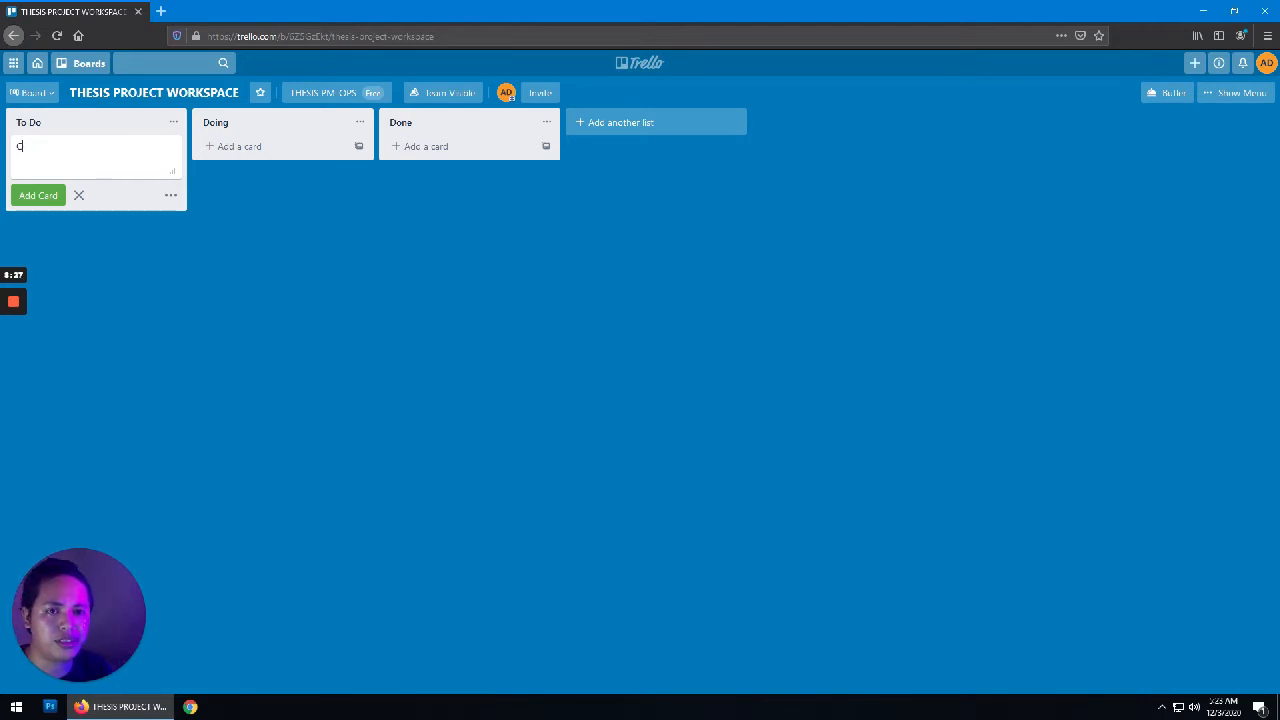
{"action": "type", "text": "onc"}
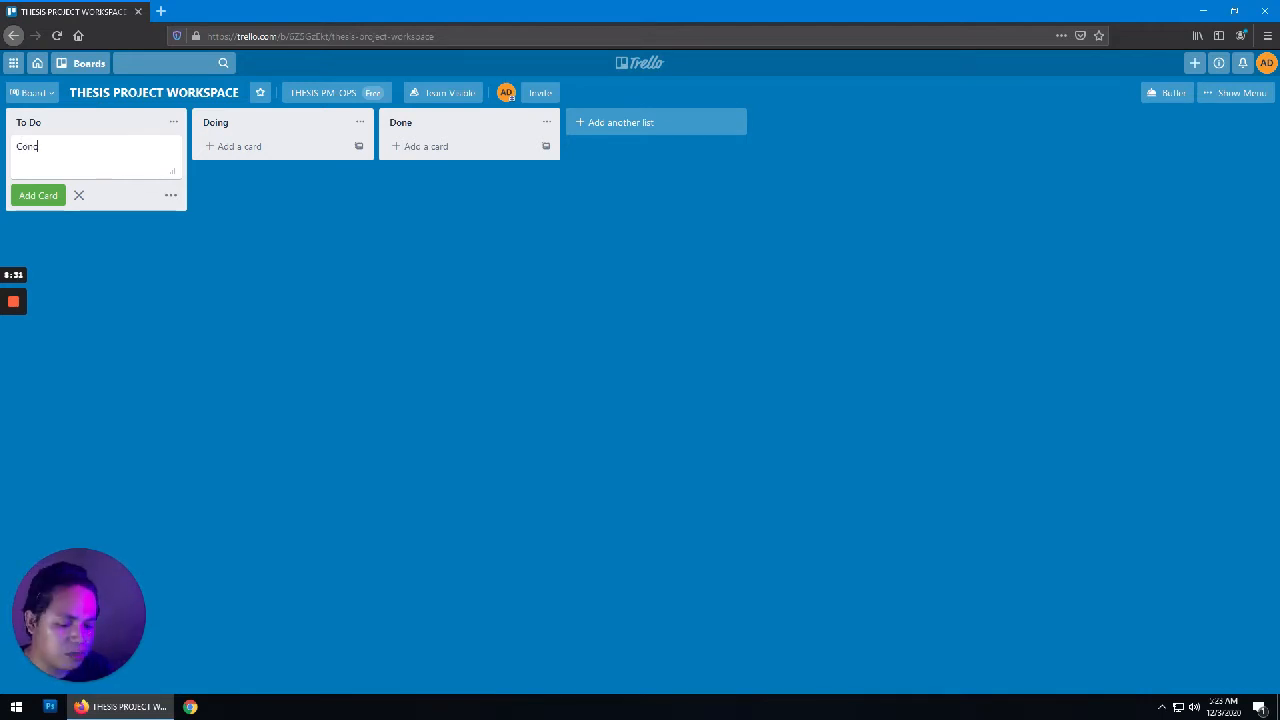
{"action": "type", "text": "eptu"}
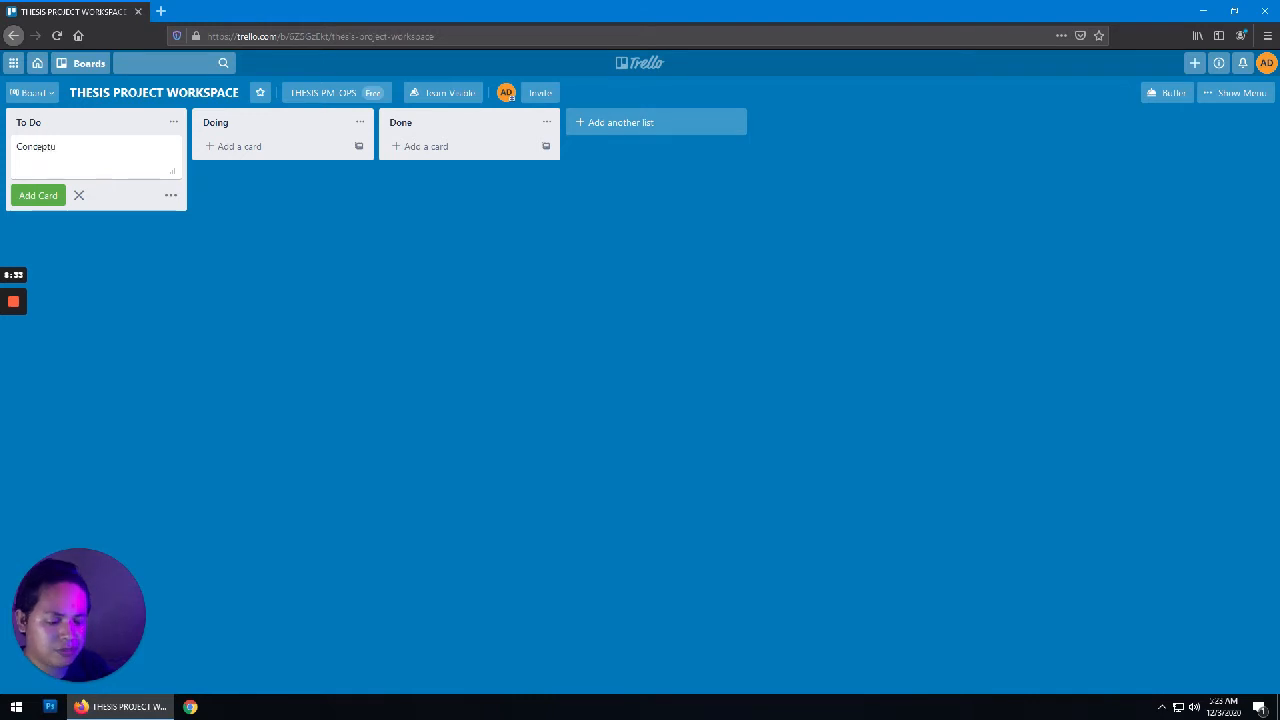
{"action": "type", "text": "alization of"}
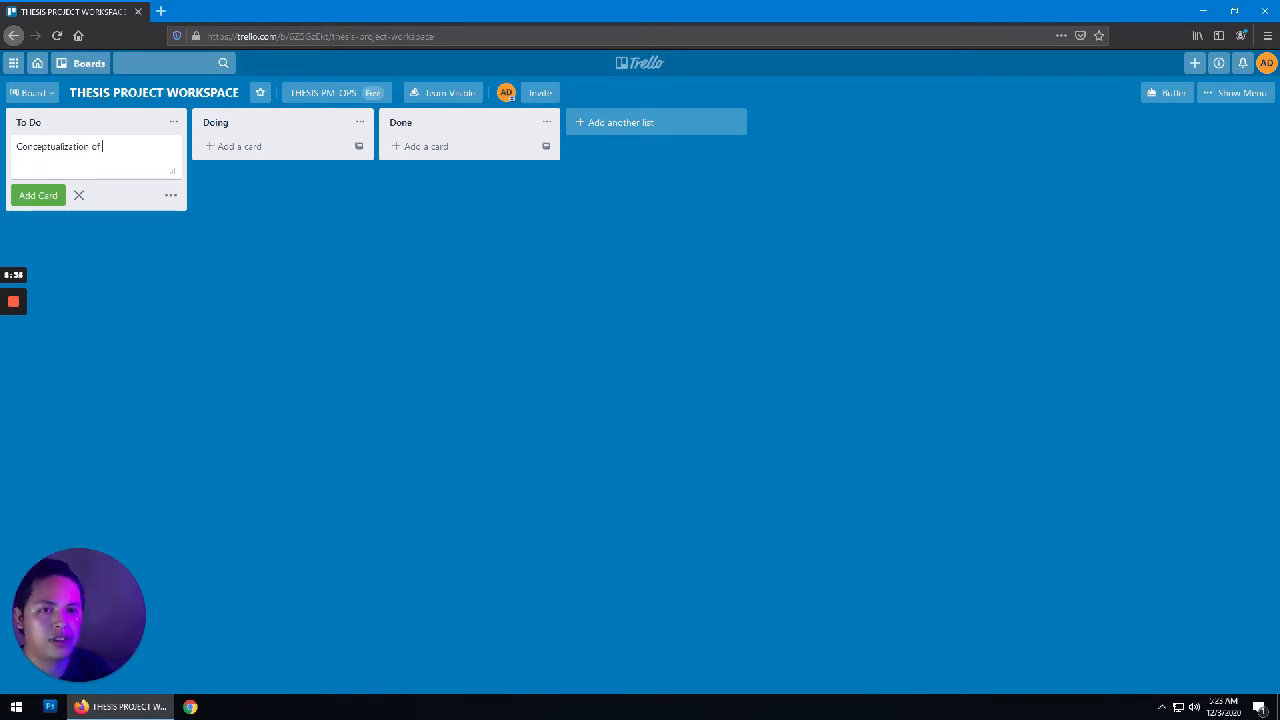
{"action": "type", "text": " the Study"}
{"action": "key", "text": "Return"}
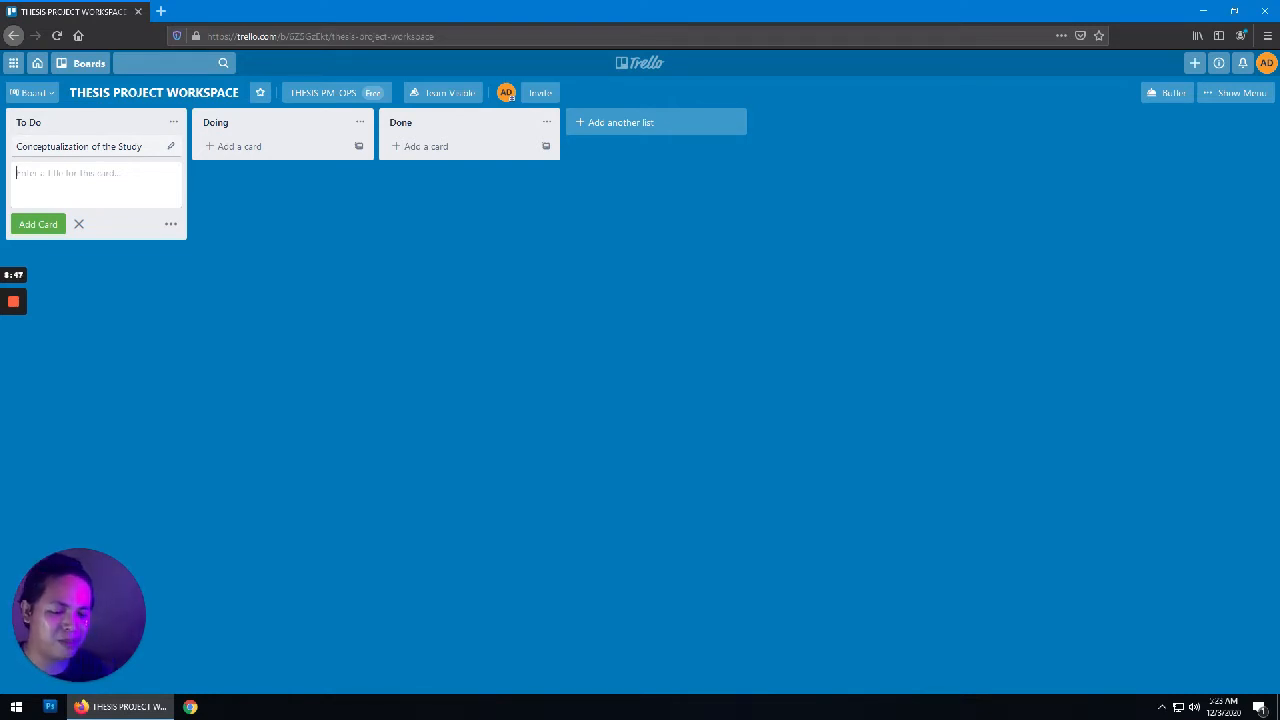
{"action": "type", "text": "Writin"}
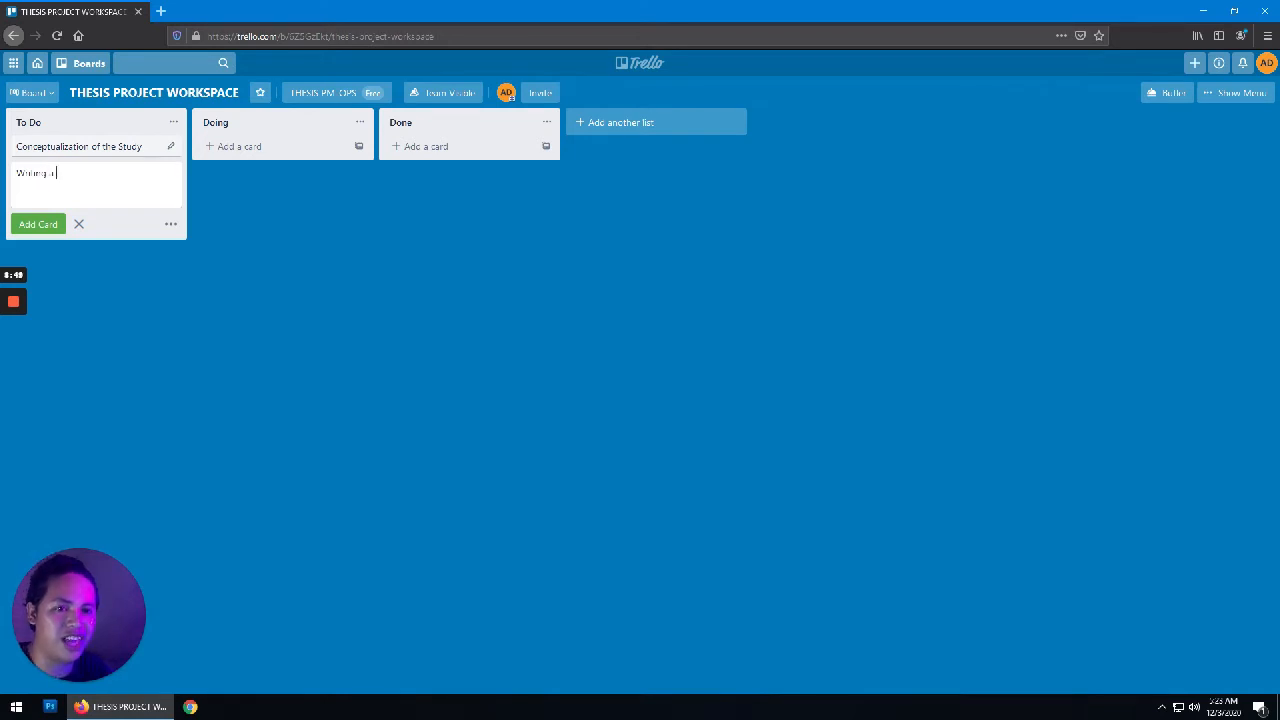
{"action": "type", "text": "g "}
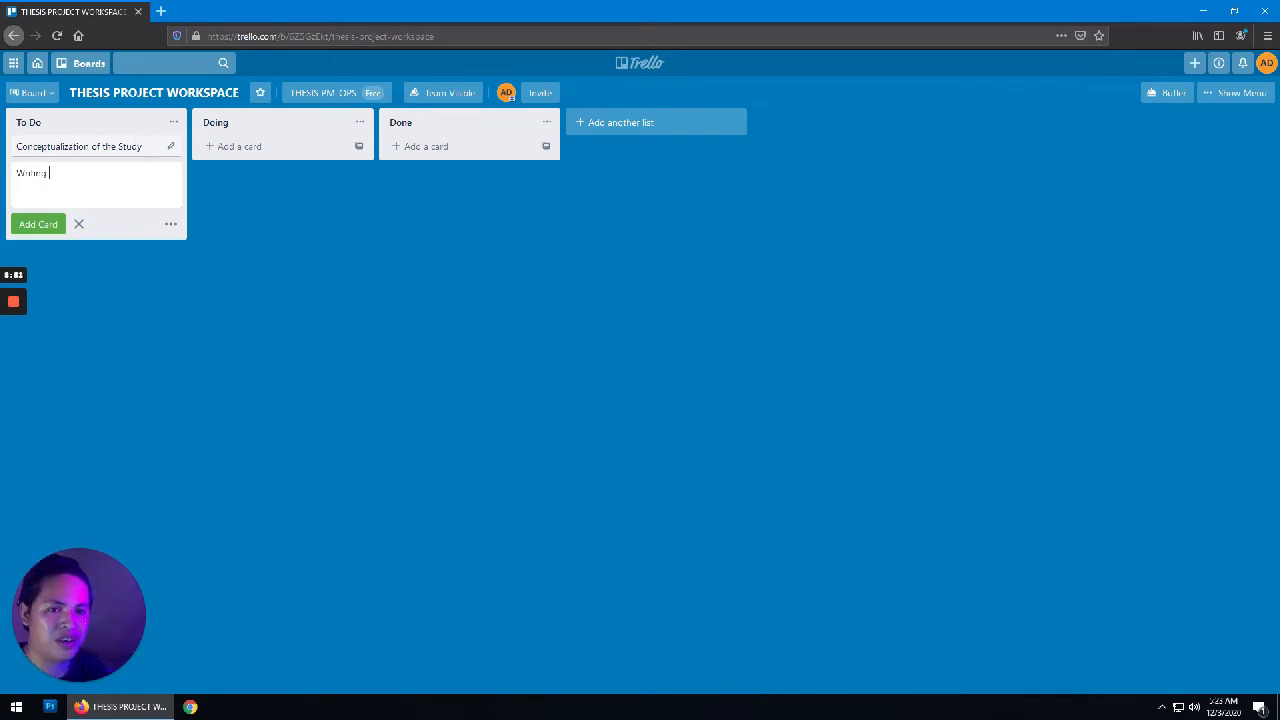
{"action": "type", "text": "the Pro"}
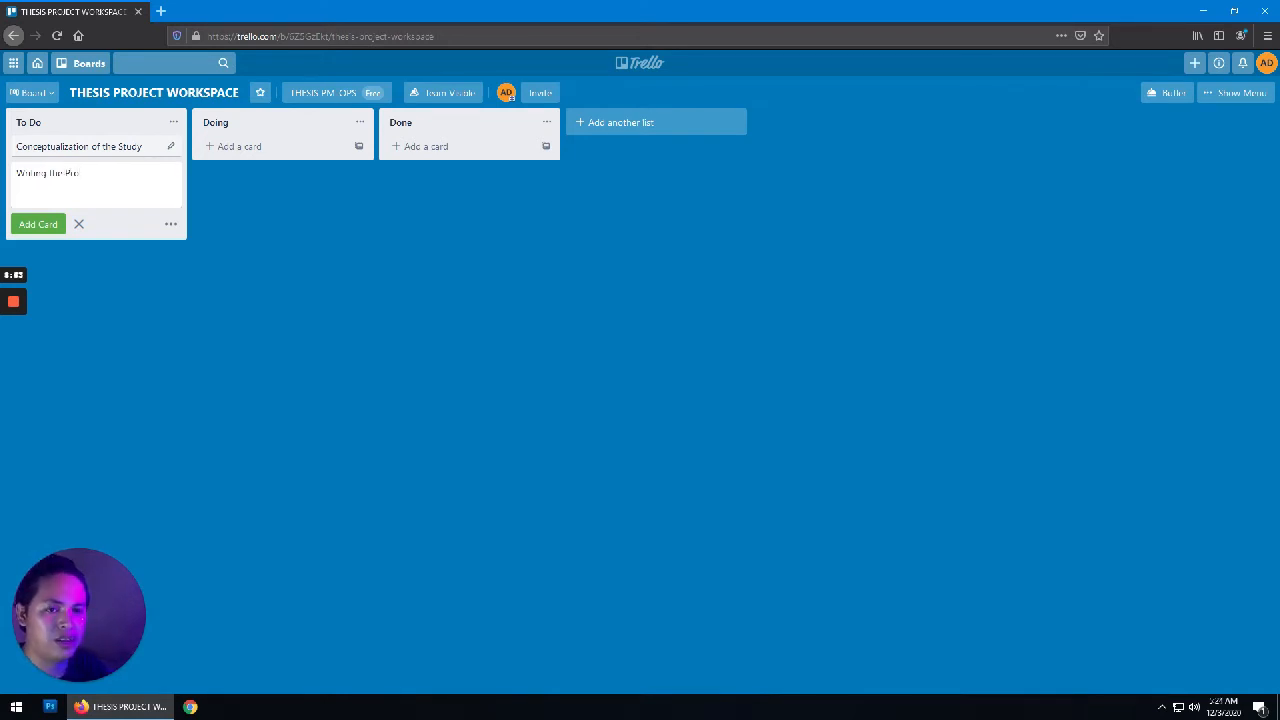
{"action": "type", "text": "posal"}
{"action": "key", "text": "Return"}
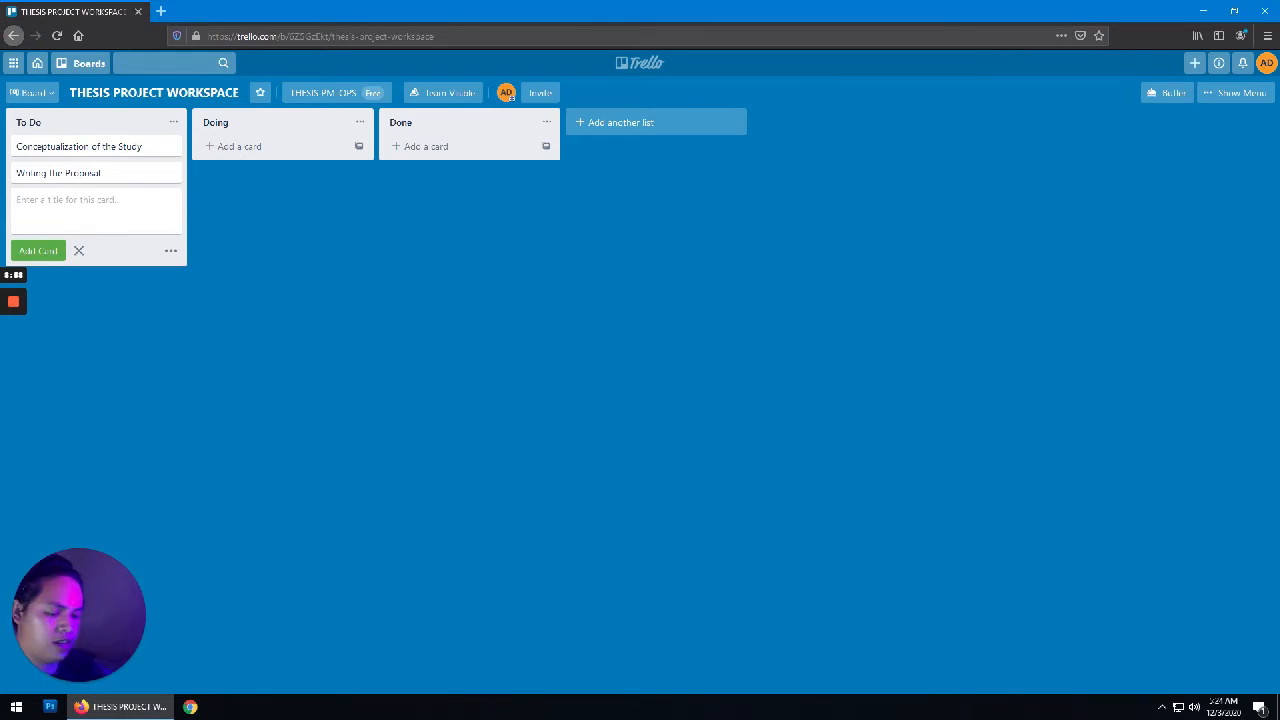
{"action": "type", "text": "Consulta"}
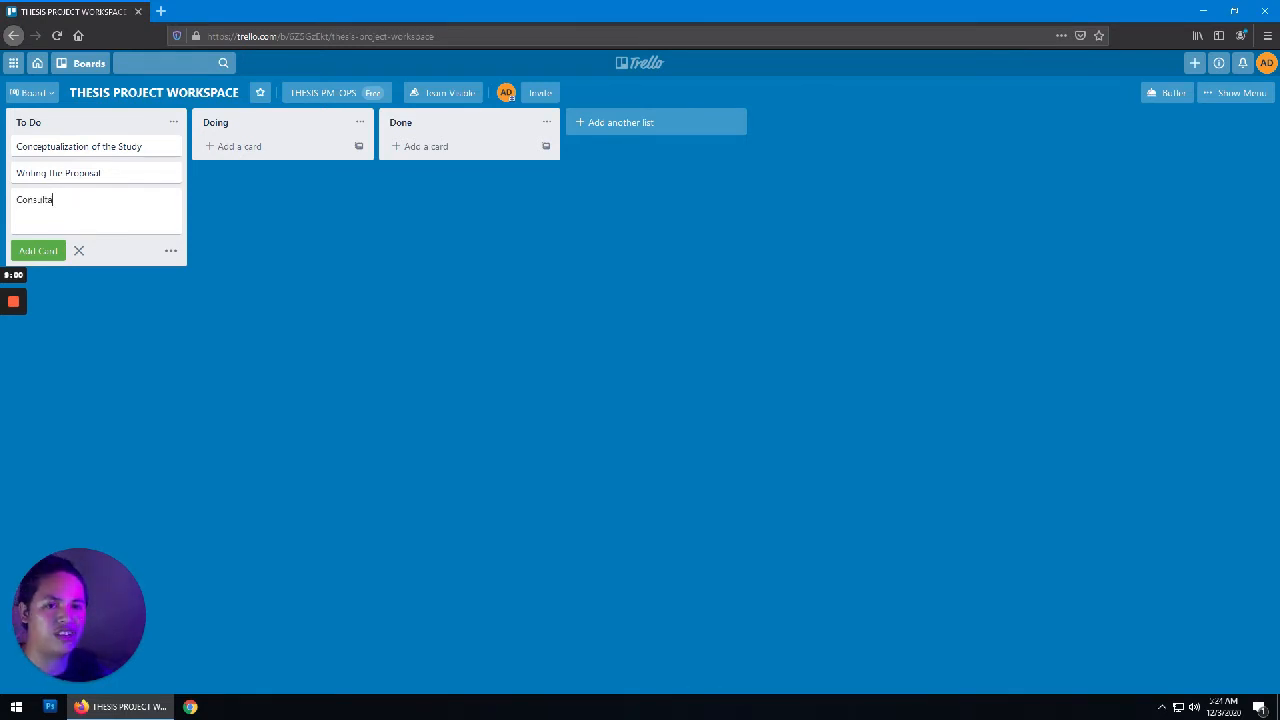
{"action": "type", "text": "tion with the "}
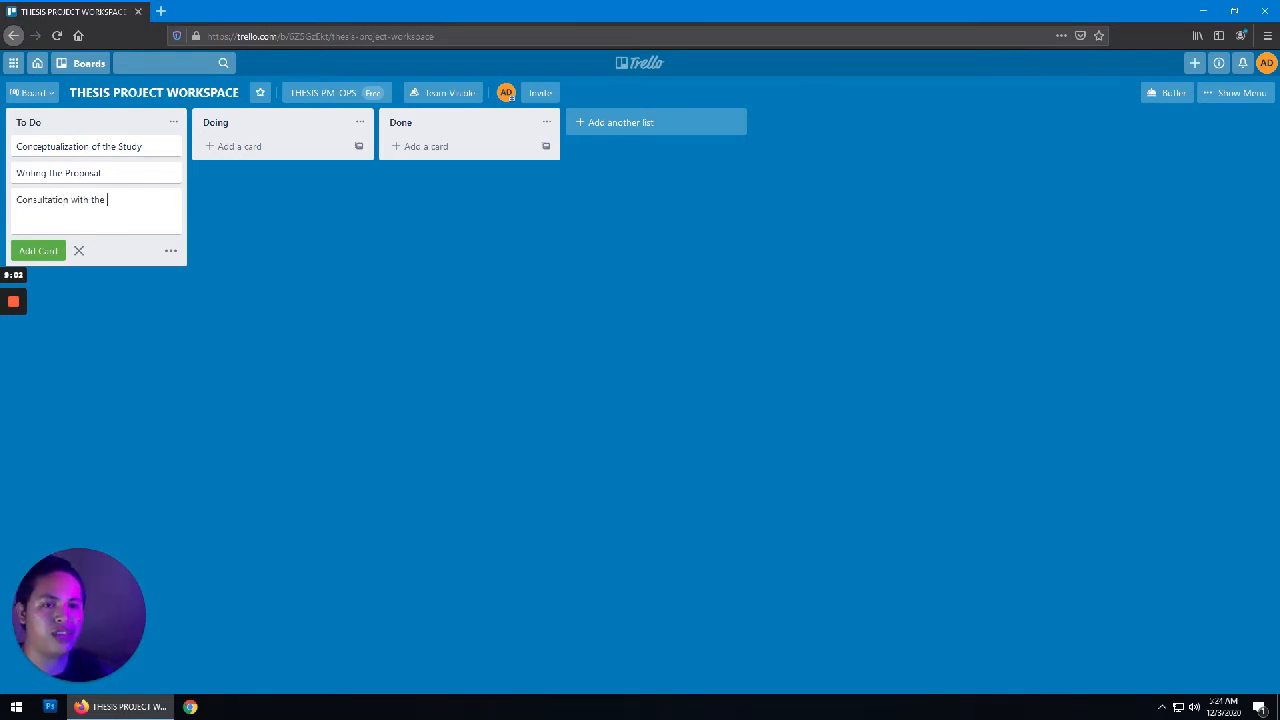
{"action": "type", "text": "Adviser"}
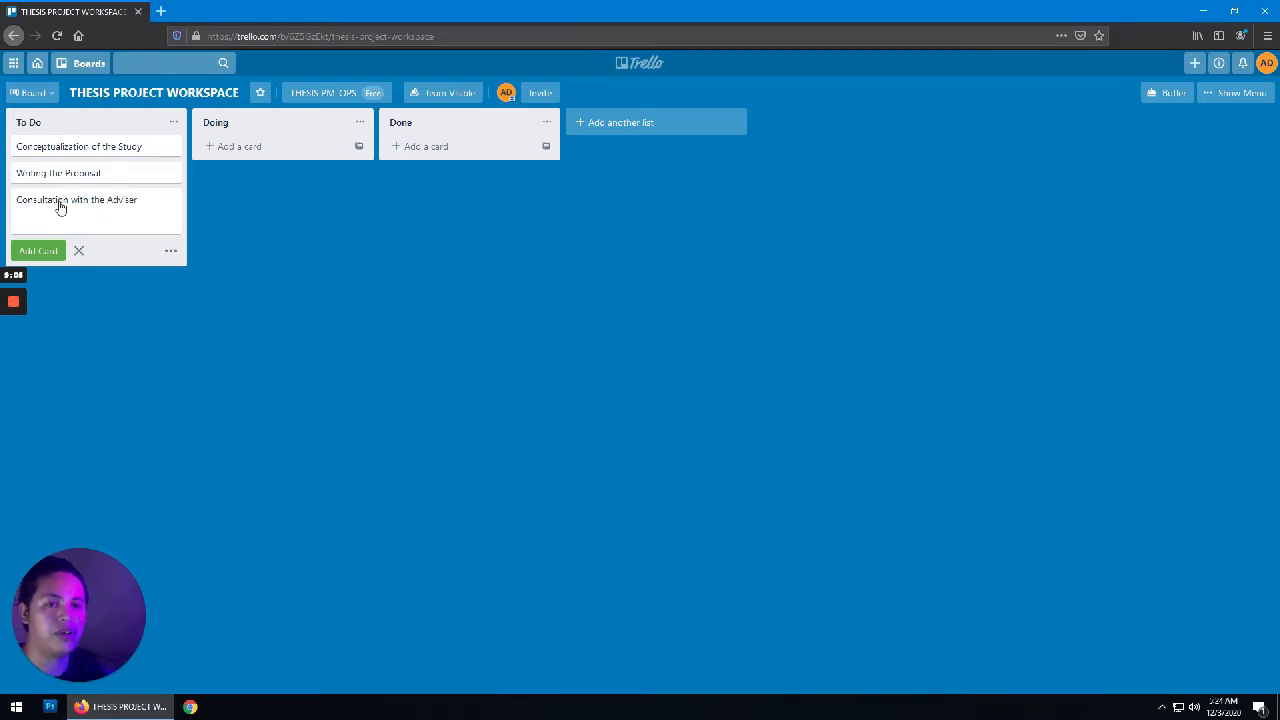
{"action": "key", "text": "Return"}
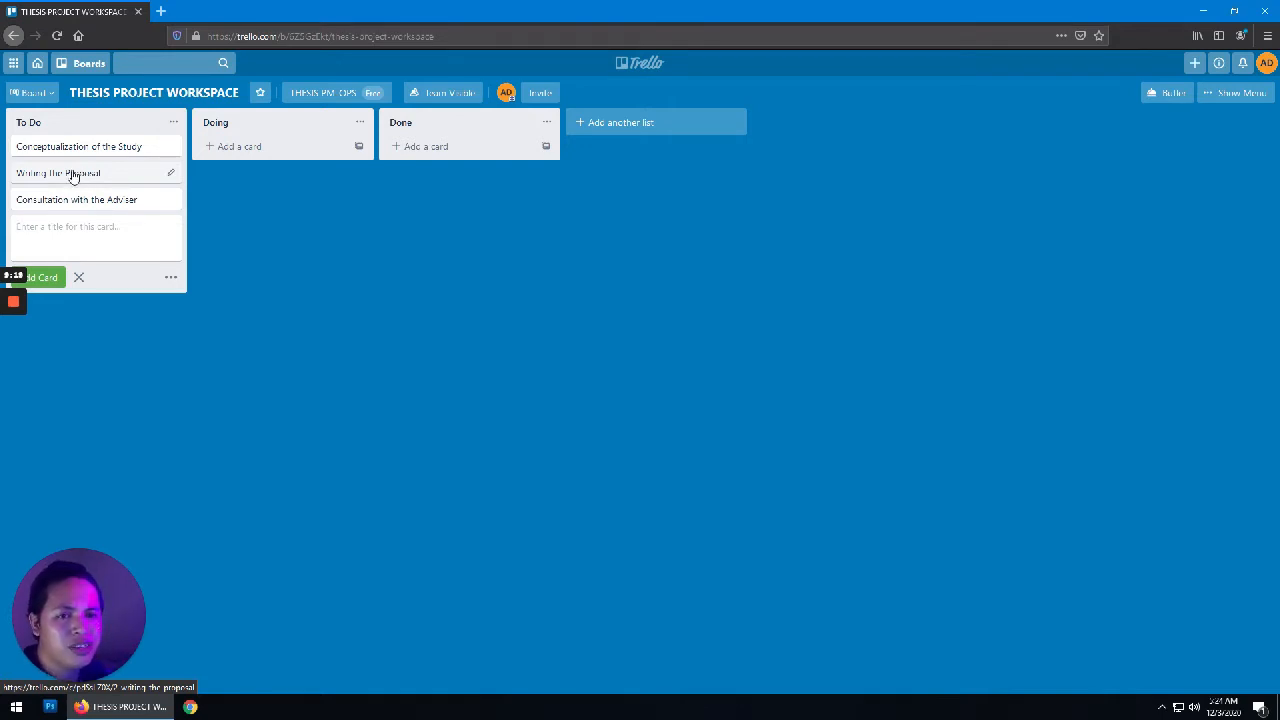
Step: Open and close quick editing on the Writing the Proposal card twice
{"action": "left_click", "coordinate": [73, 176]}
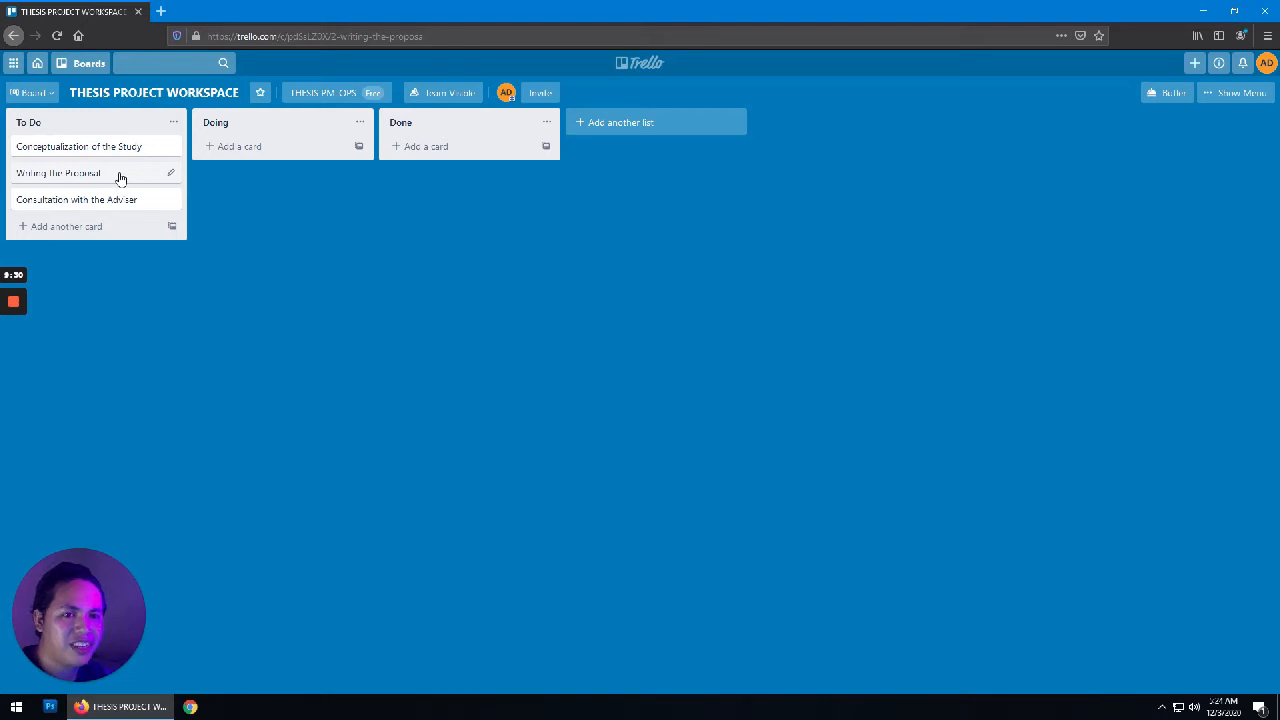
{"action": "left_click", "coordinate": [170, 177]}
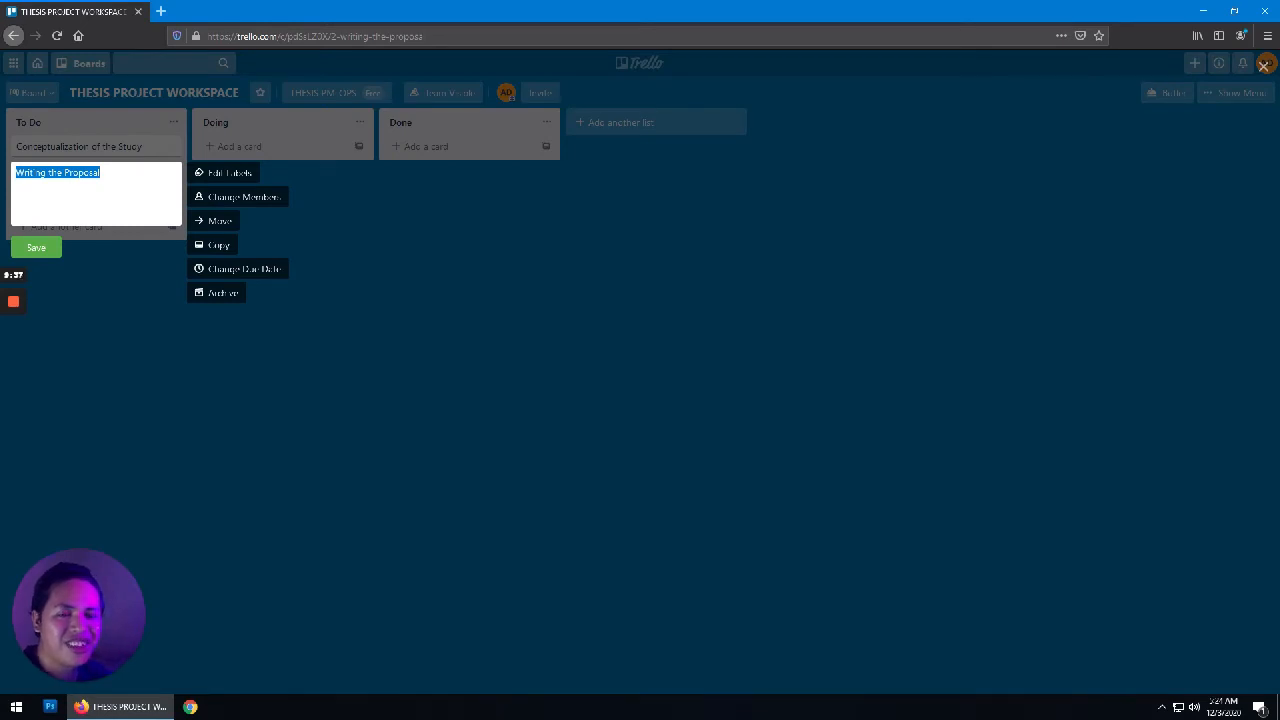
{"action": "left_click", "coordinate": [312, 331]}
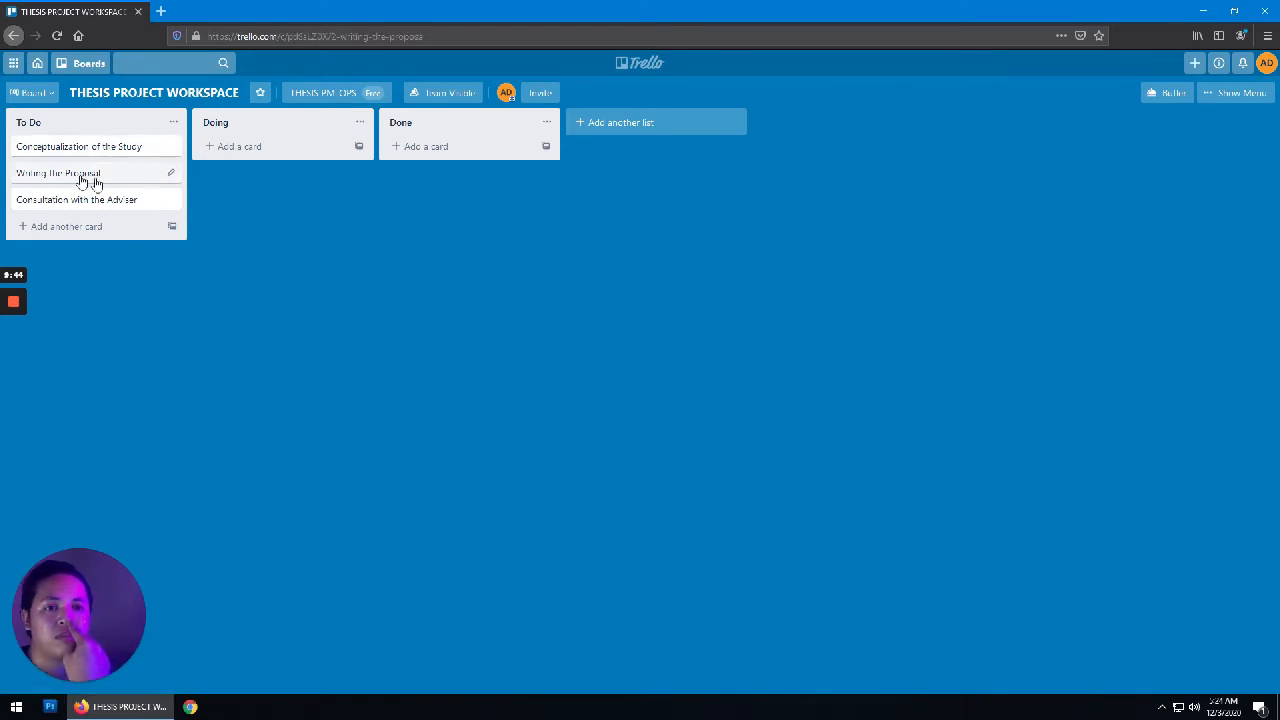
{"action": "left_click", "coordinate": [171, 173]}
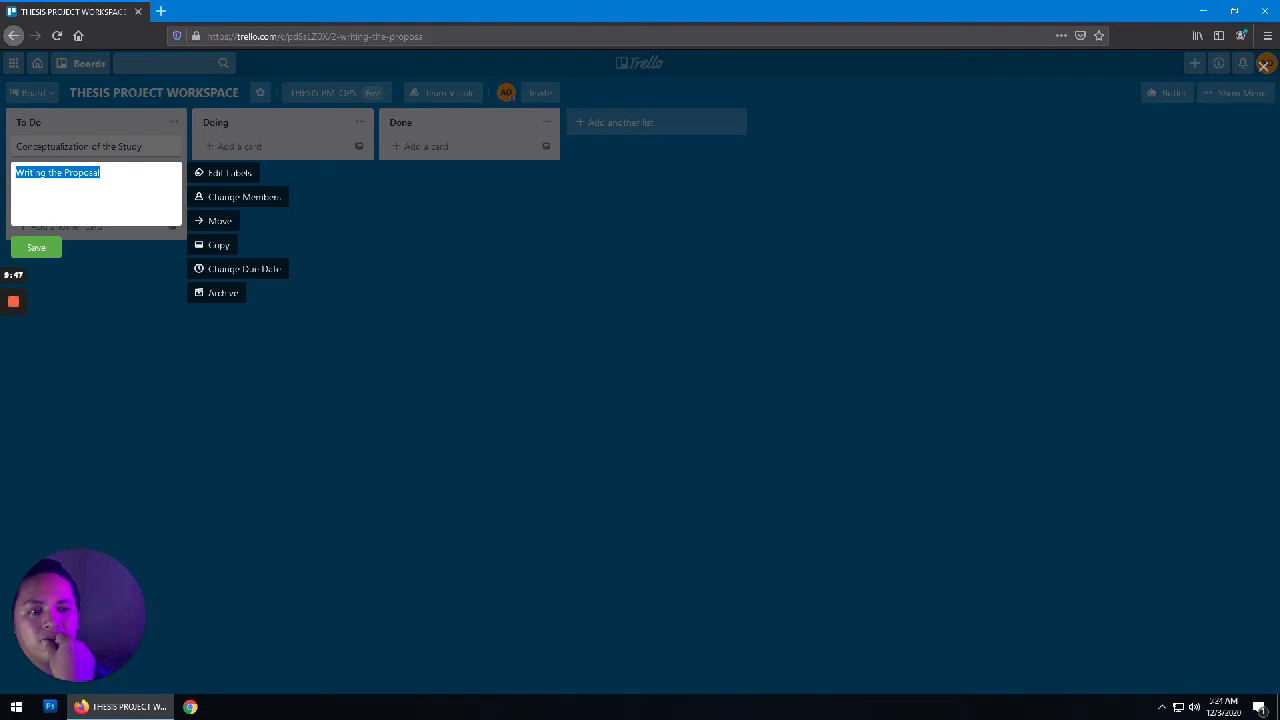
{"action": "left_click", "coordinate": [38, 248]}
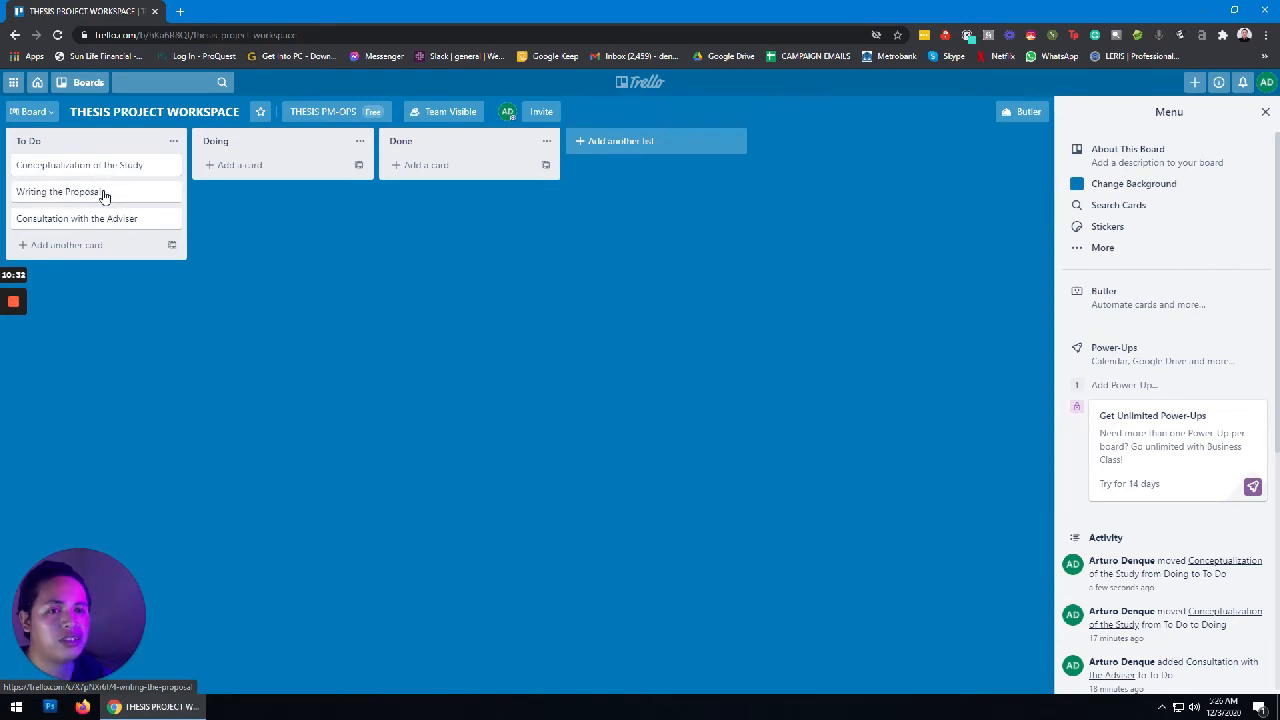
Step: Open the Writing the Proposal card's detail dialog
{"action": "left_click", "coordinate": [103, 193]}
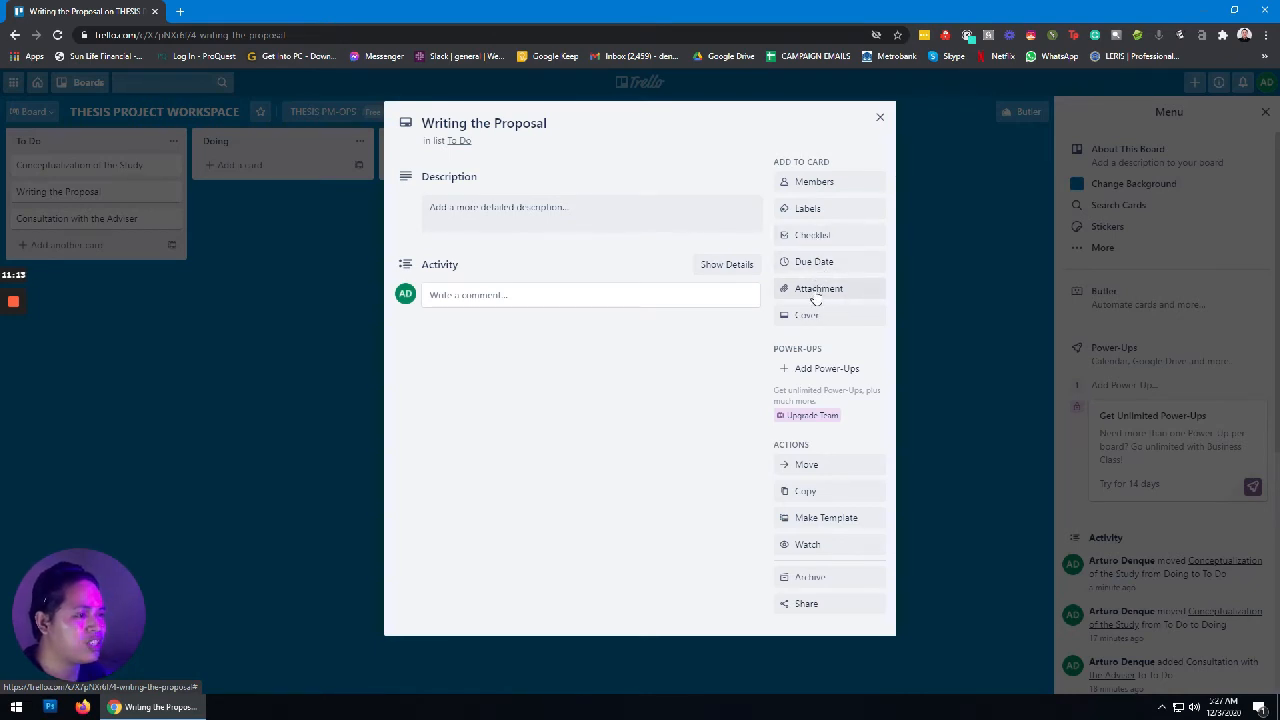
Step: Open the Labels picker on the Writing the Proposal card
{"action": "left_click", "coordinate": [829, 218]}
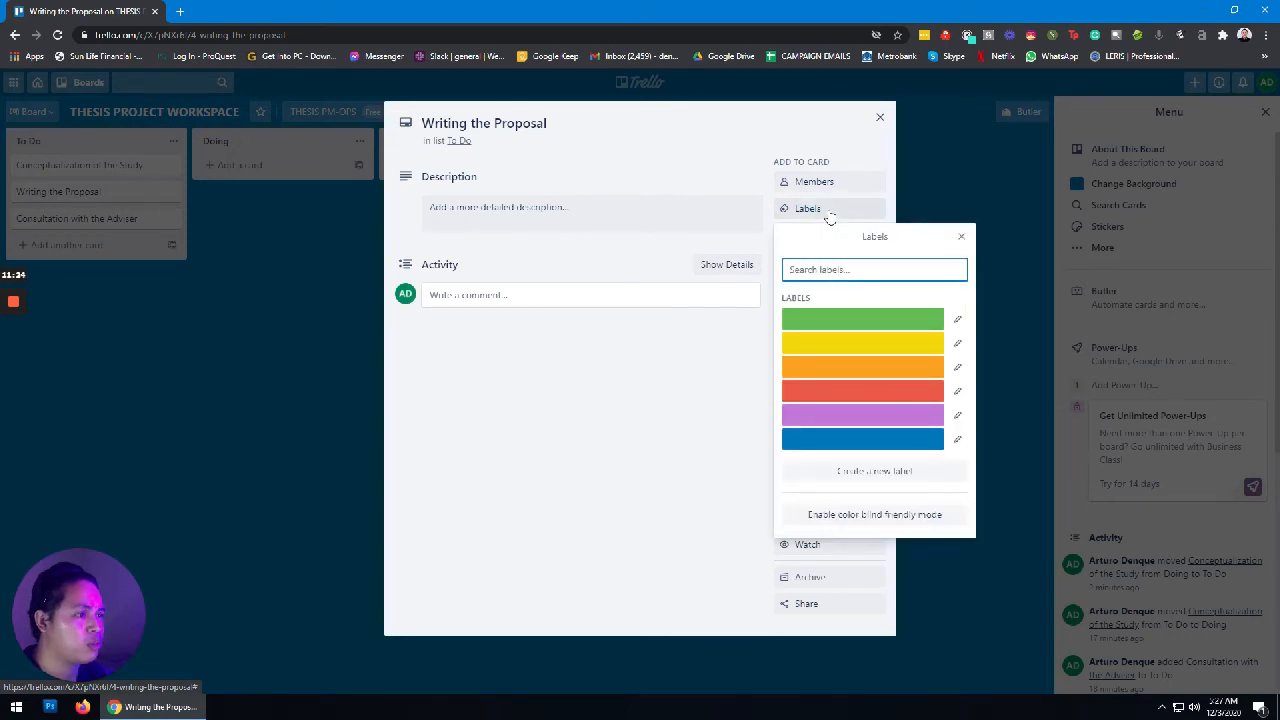
Step: Apply the green label to Writing the Proposal and close the label choices
{"action": "left_click", "coordinate": [857, 320]}
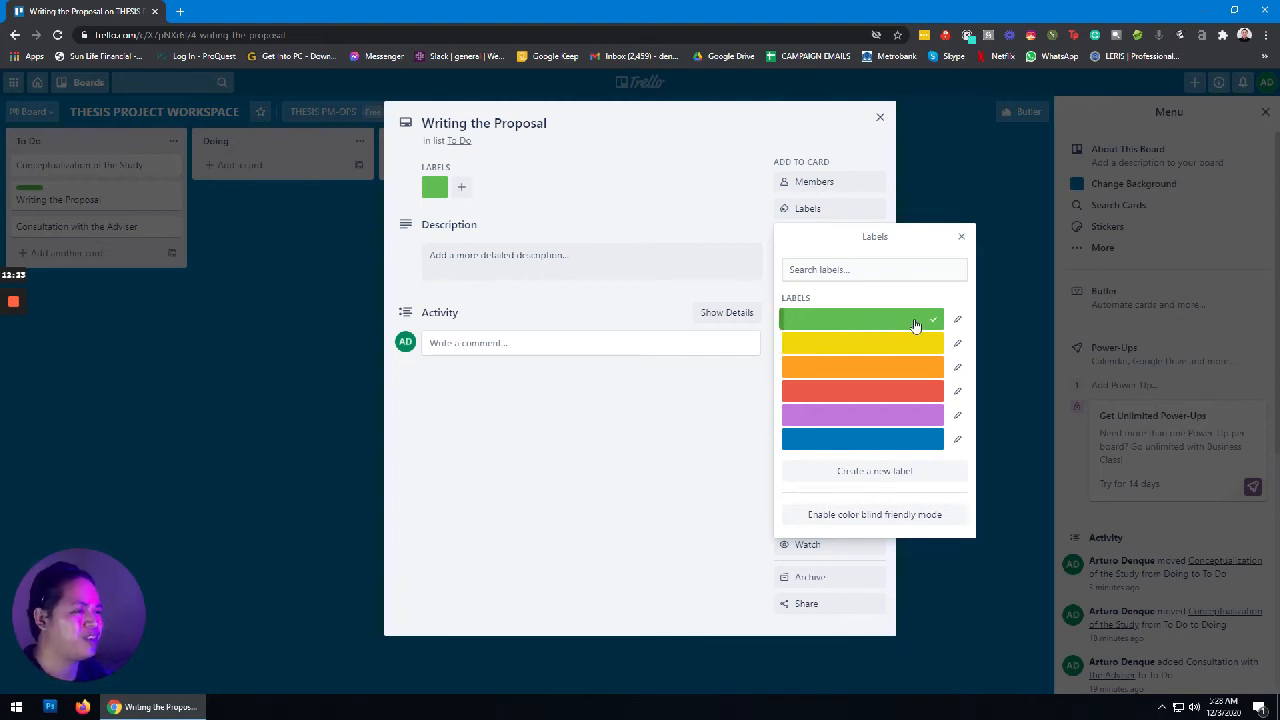
{"action": "left_click", "coordinate": [960, 238]}
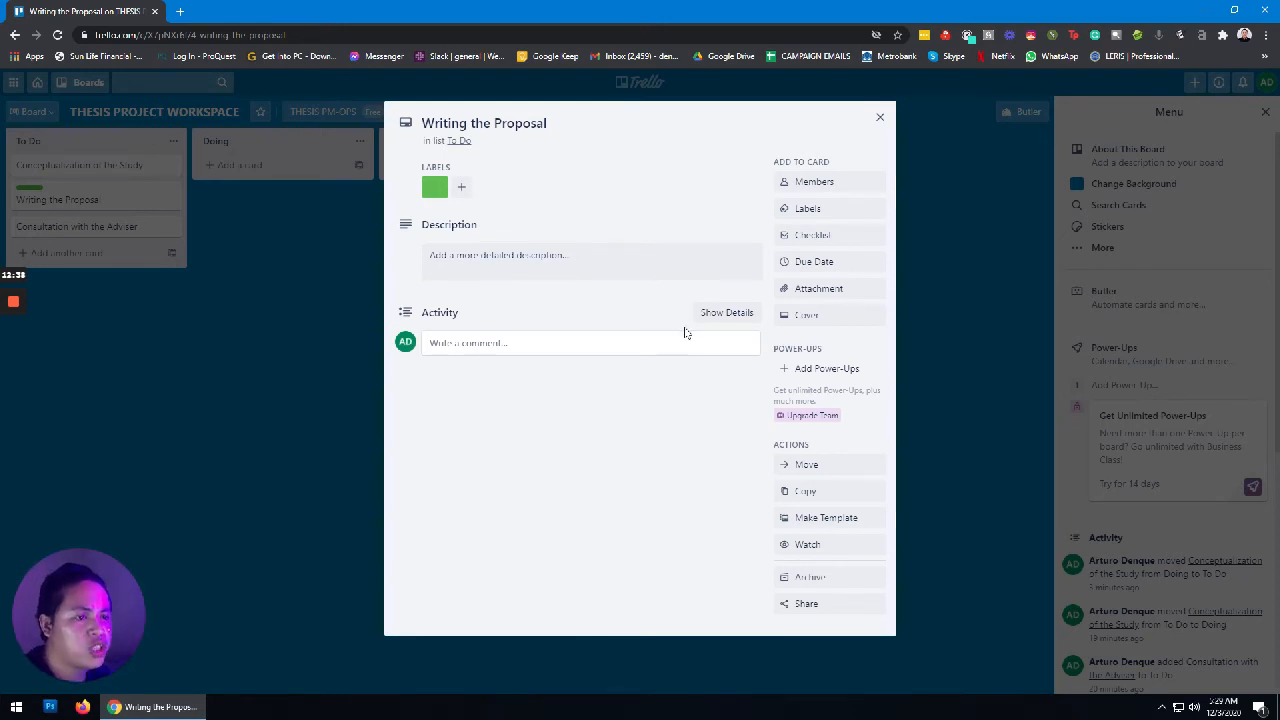
Step: Add a new checklist to the card, keeping the default title 'Checklist'
{"action": "left_click", "coordinate": [831, 237]}
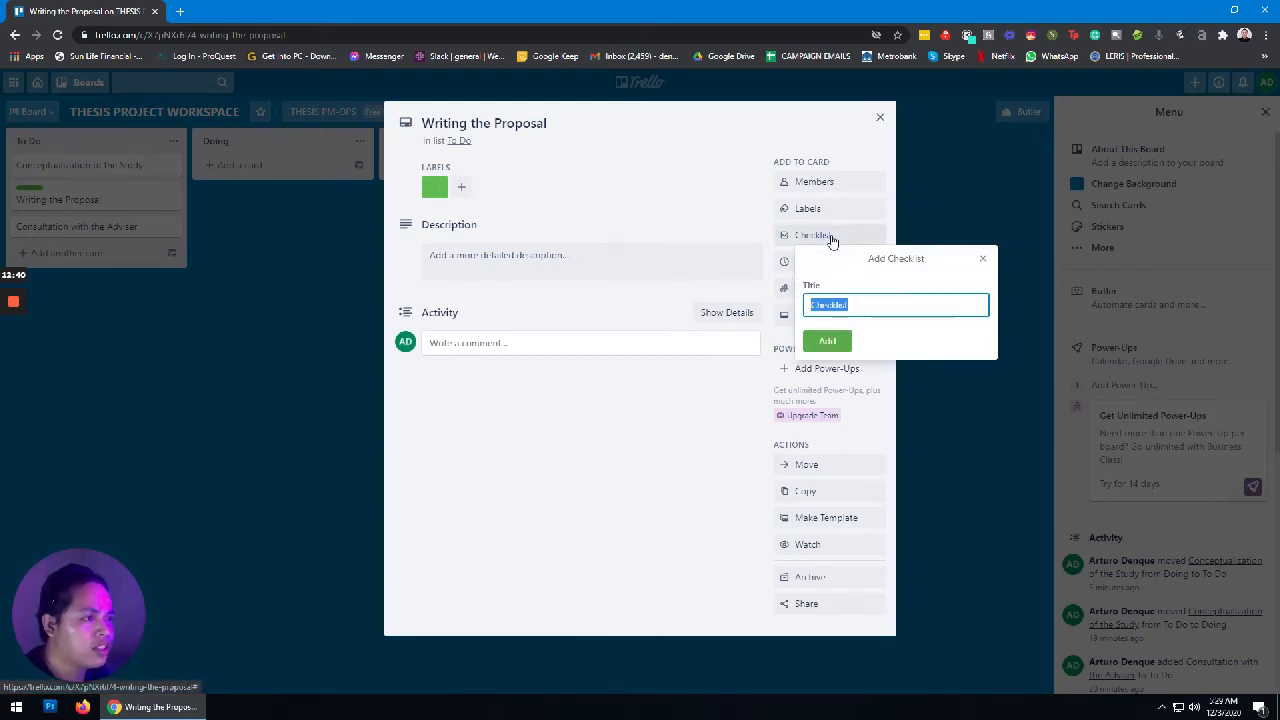
{"action": "left_click", "coordinate": [828, 341]}
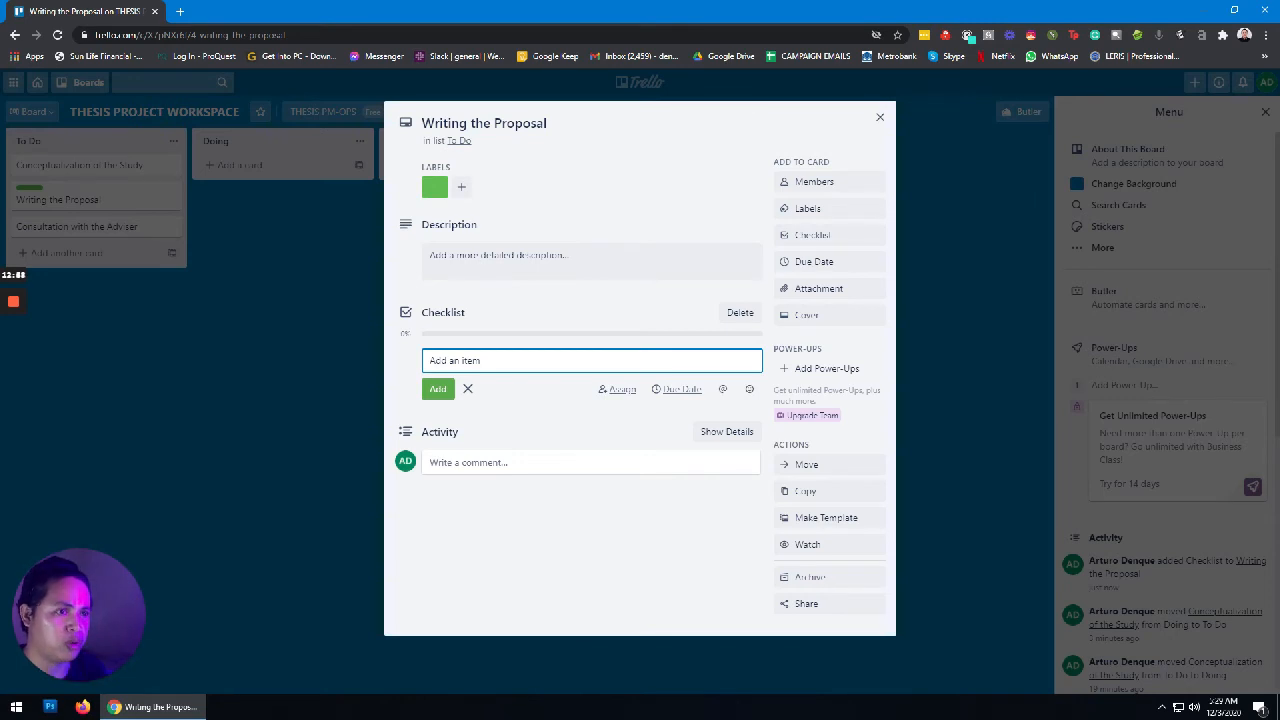
Step: Add the items Introduction, Statement of the Problem, Hypothesis, and Related Literature and Studies
{"action": "type", "text": "Int"}
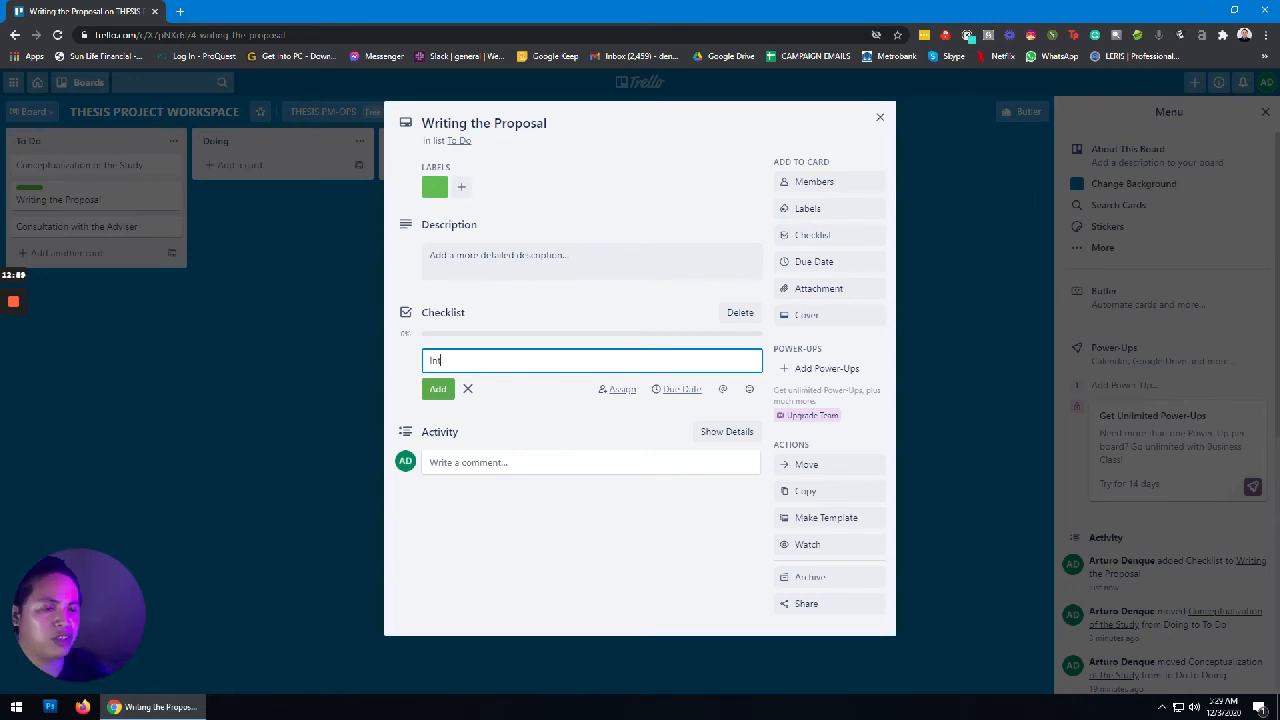
{"action": "type", "text": "roduction"}
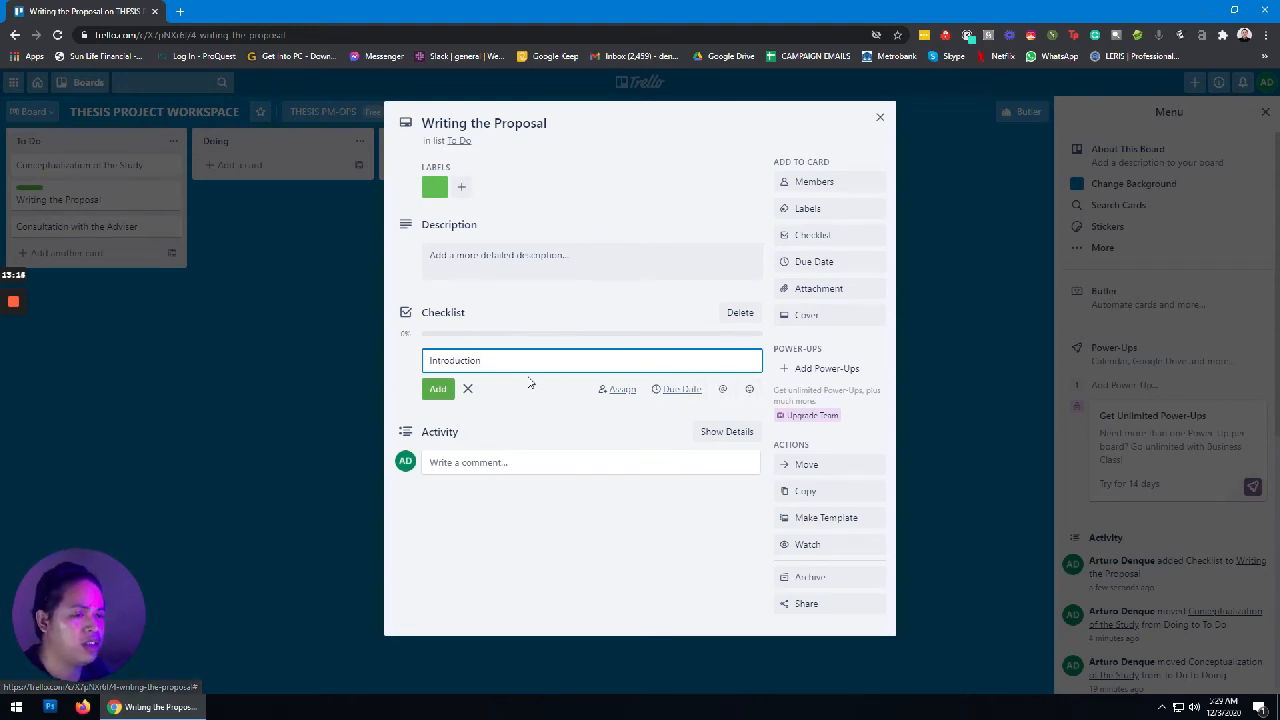
{"action": "left_click", "coordinate": [438, 392]}
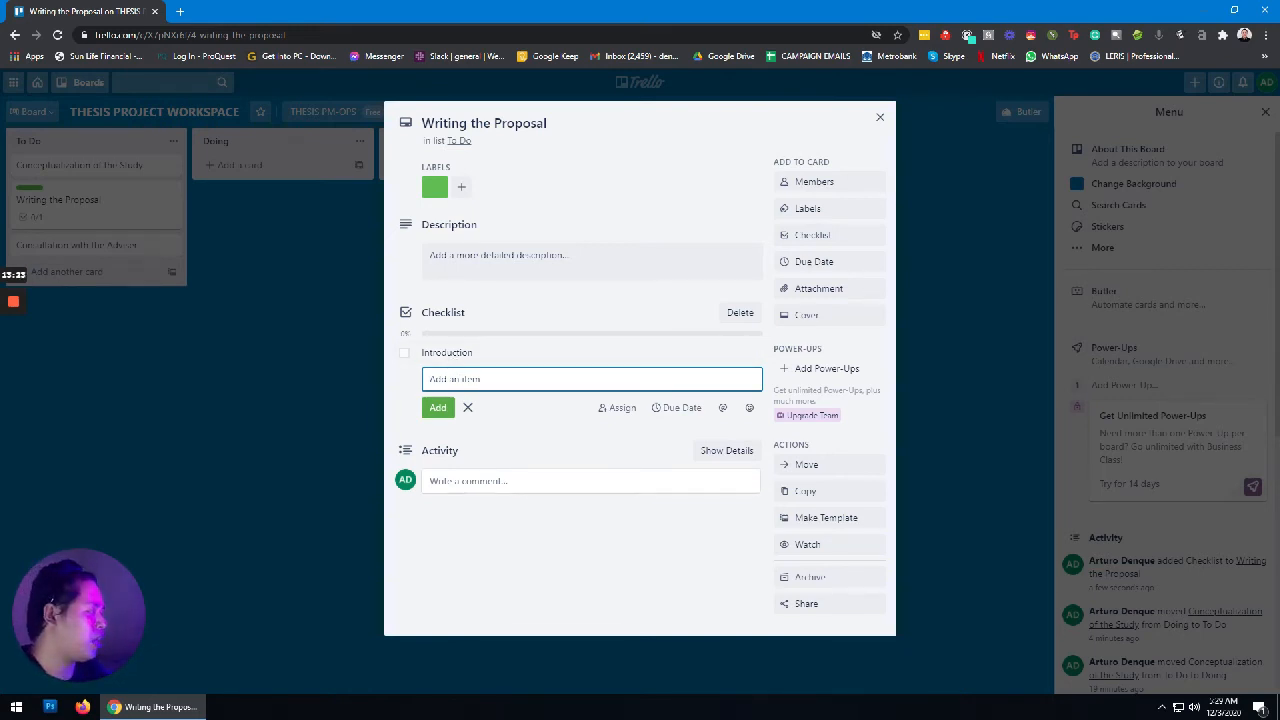
{"action": "type", "text": "Sta"}
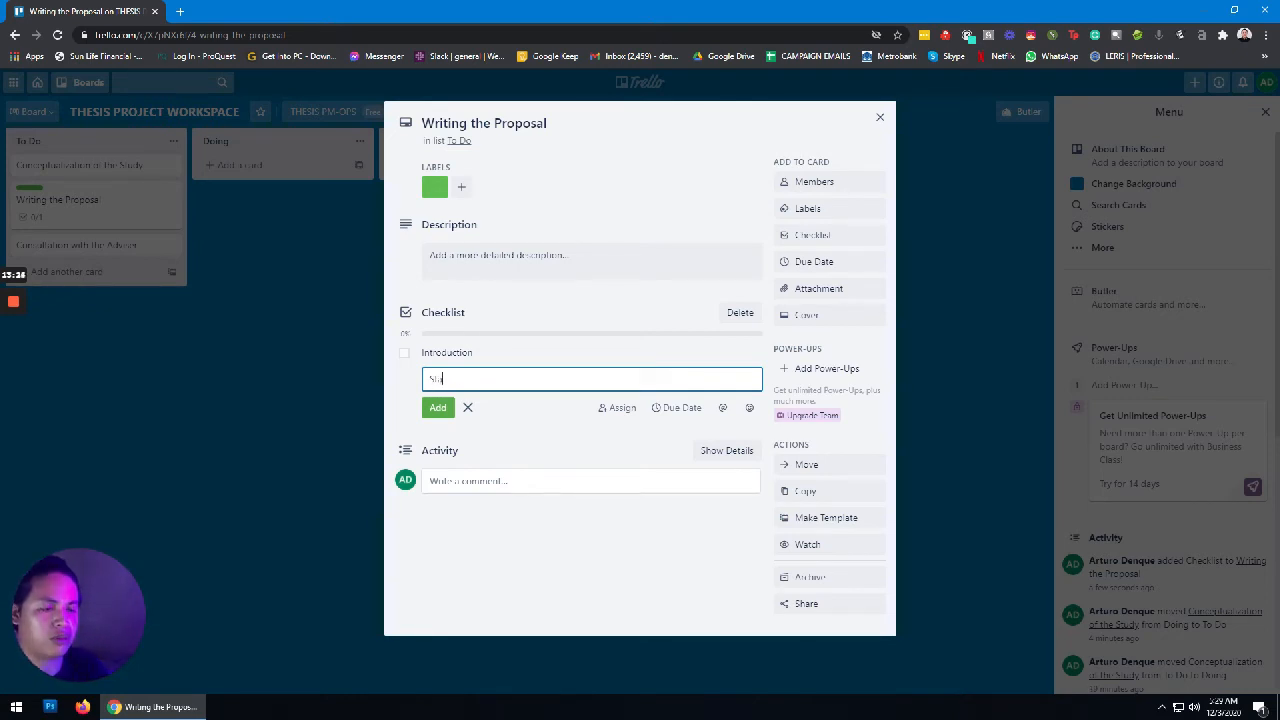
{"action": "type", "text": "temen"}
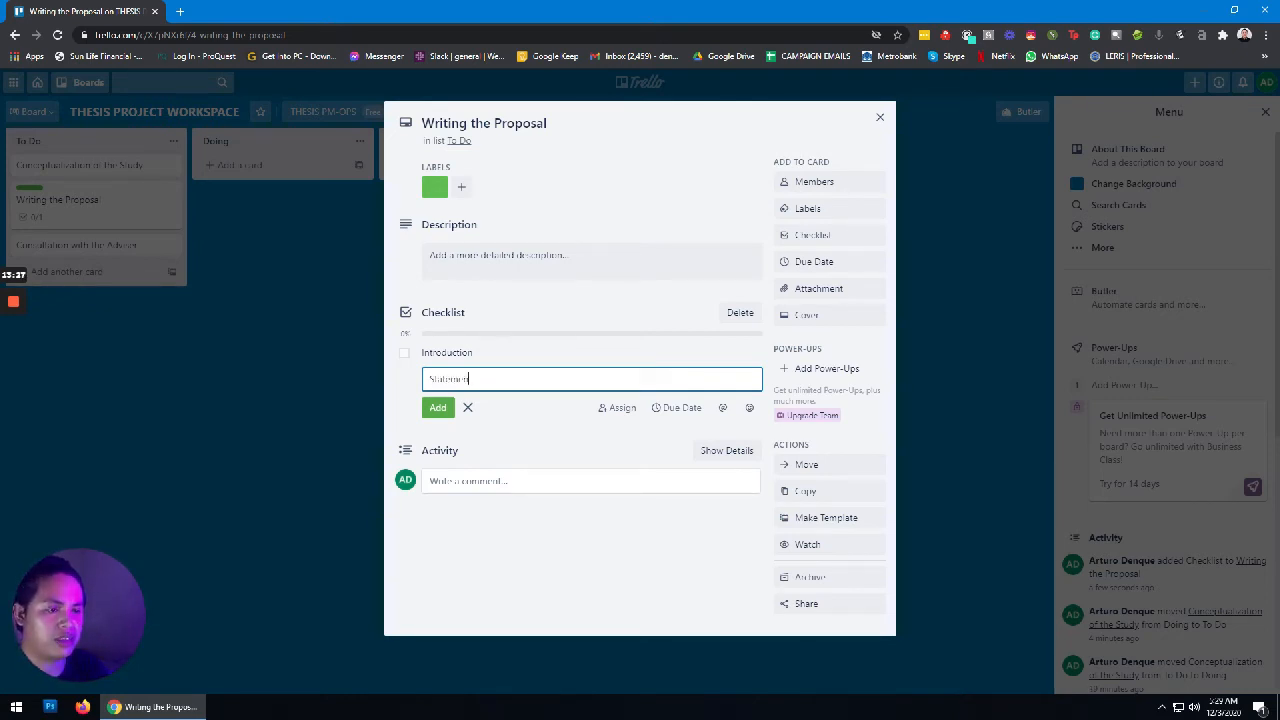
{"action": "type", "text": "Problem"}
{"action": "key", "text": "Return"}
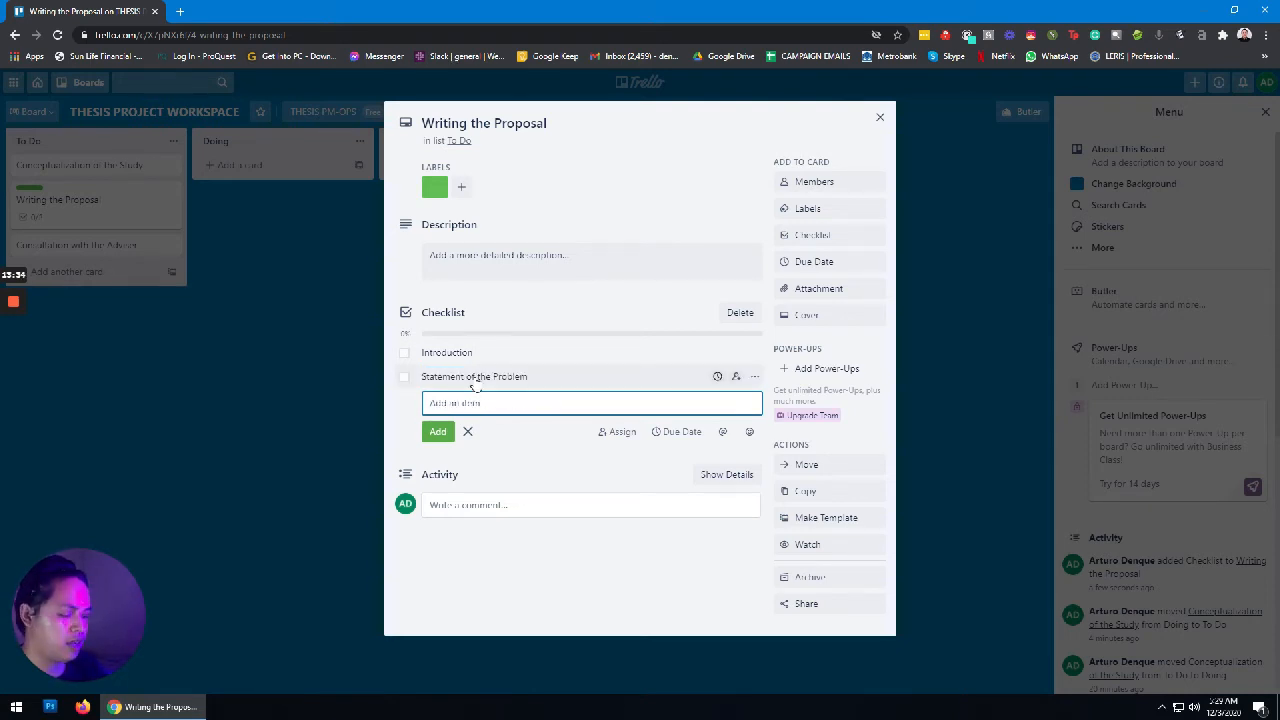
{"action": "type", "text": "Hypothesis"}
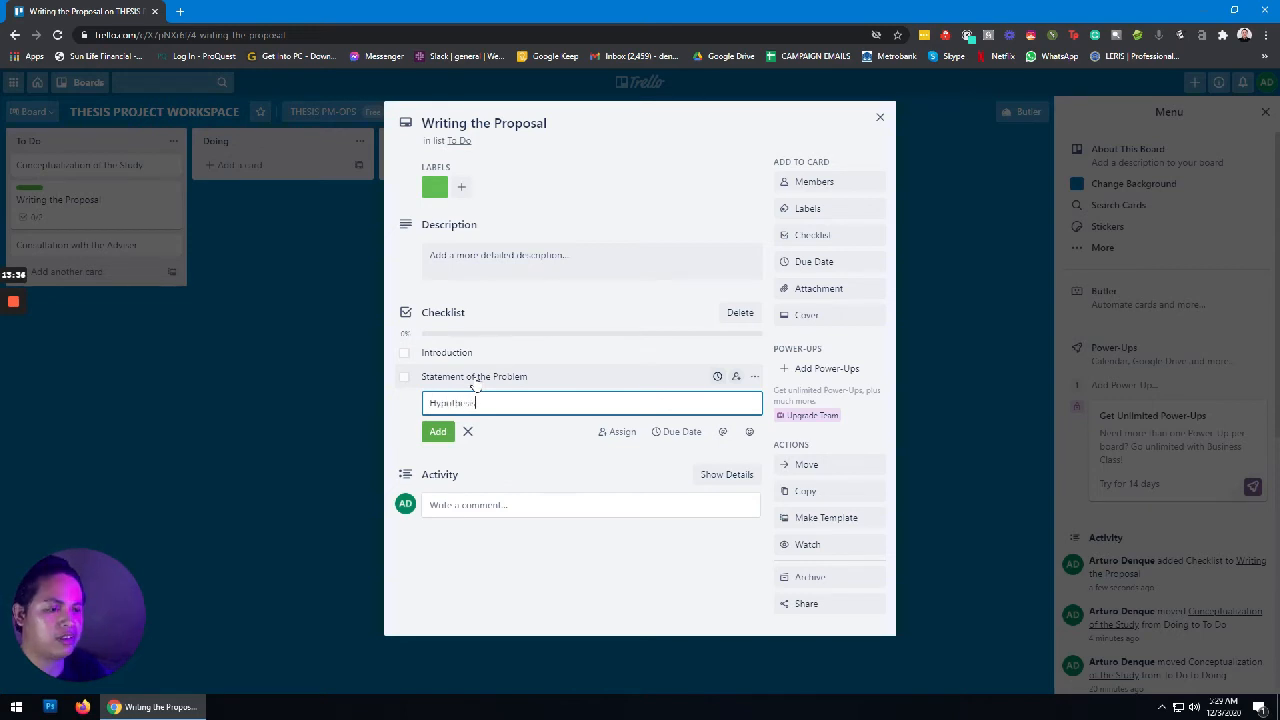
{"action": "key", "text": "Return"}
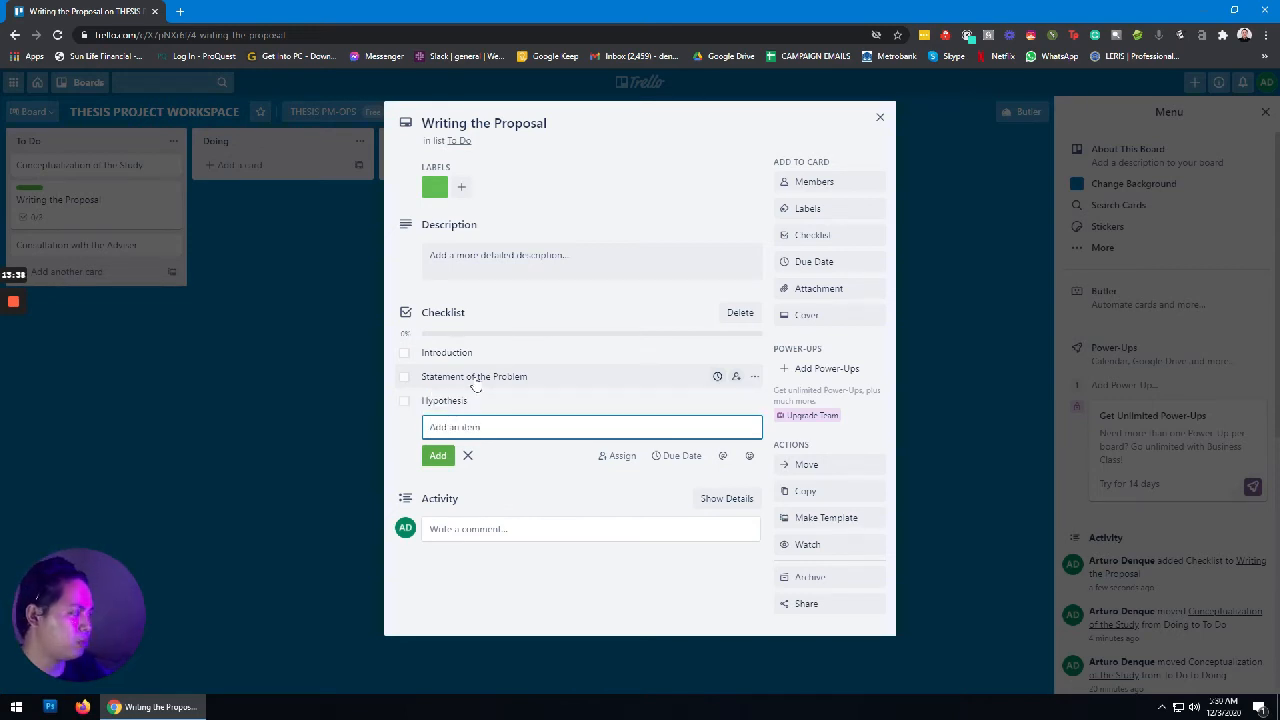
{"action": "type", "text": "Re"}
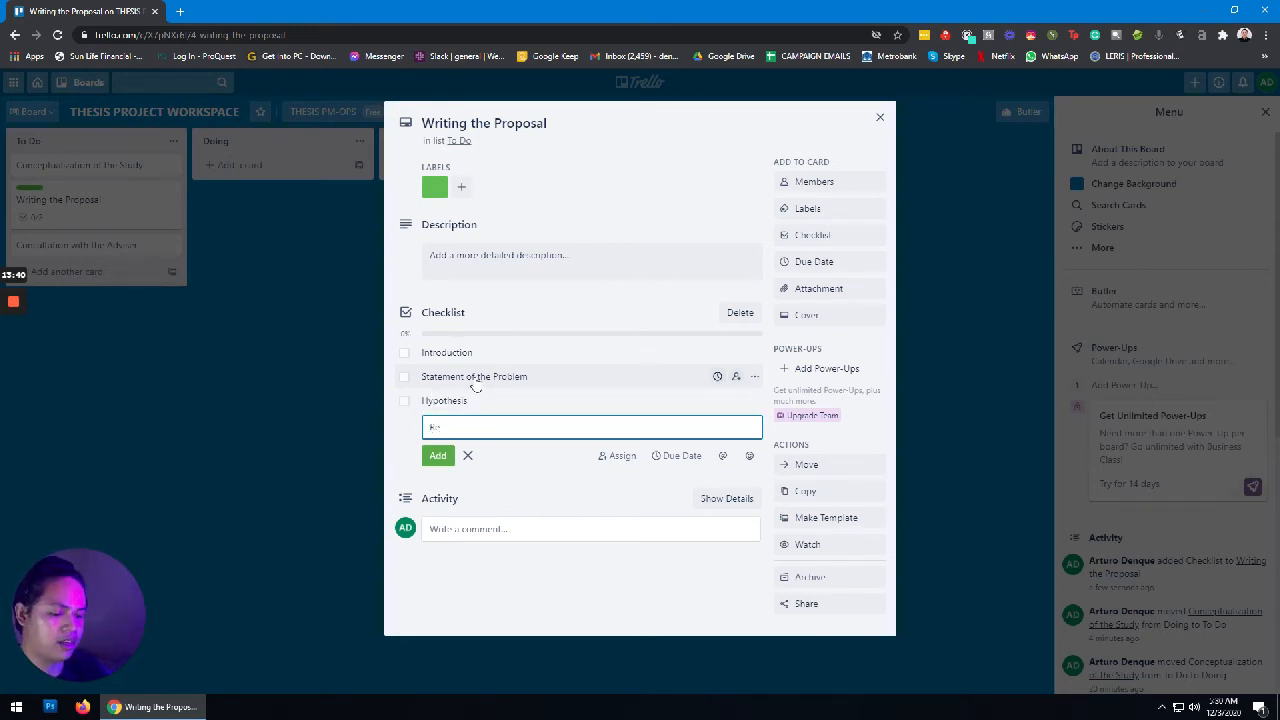
{"action": "type", "text": "lated"}
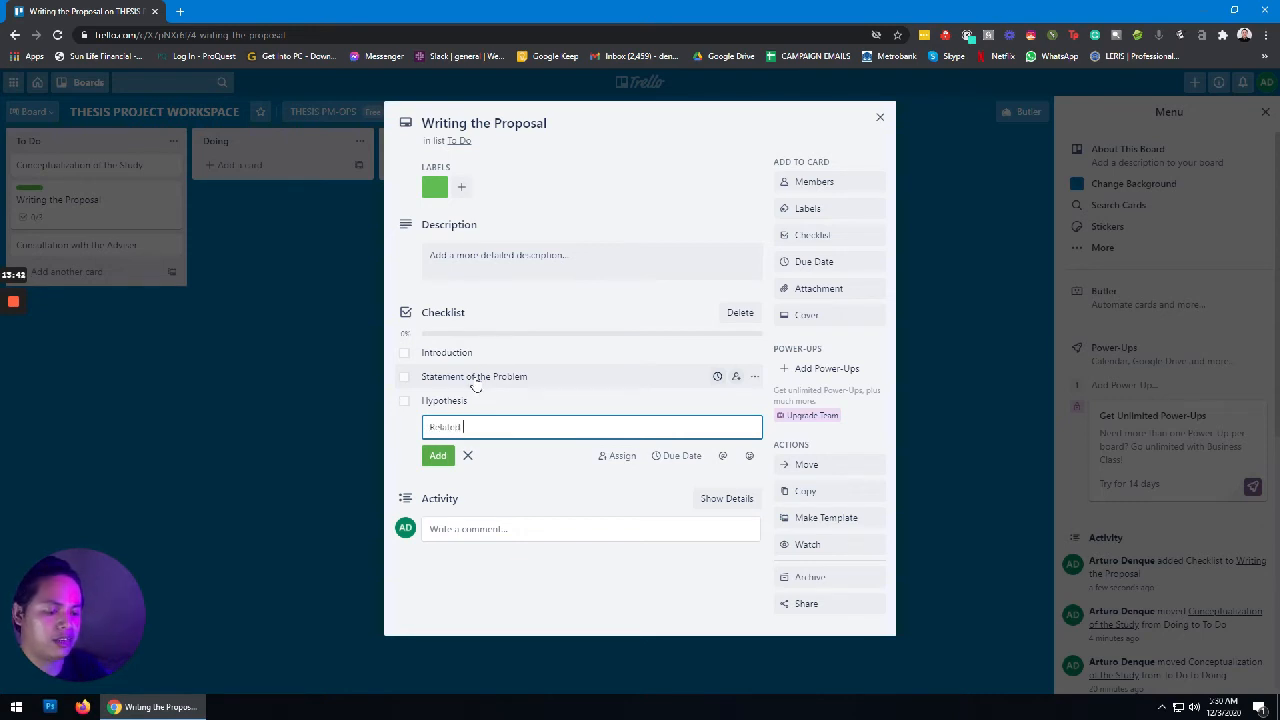
{"action": "type", "text": " Literat"}
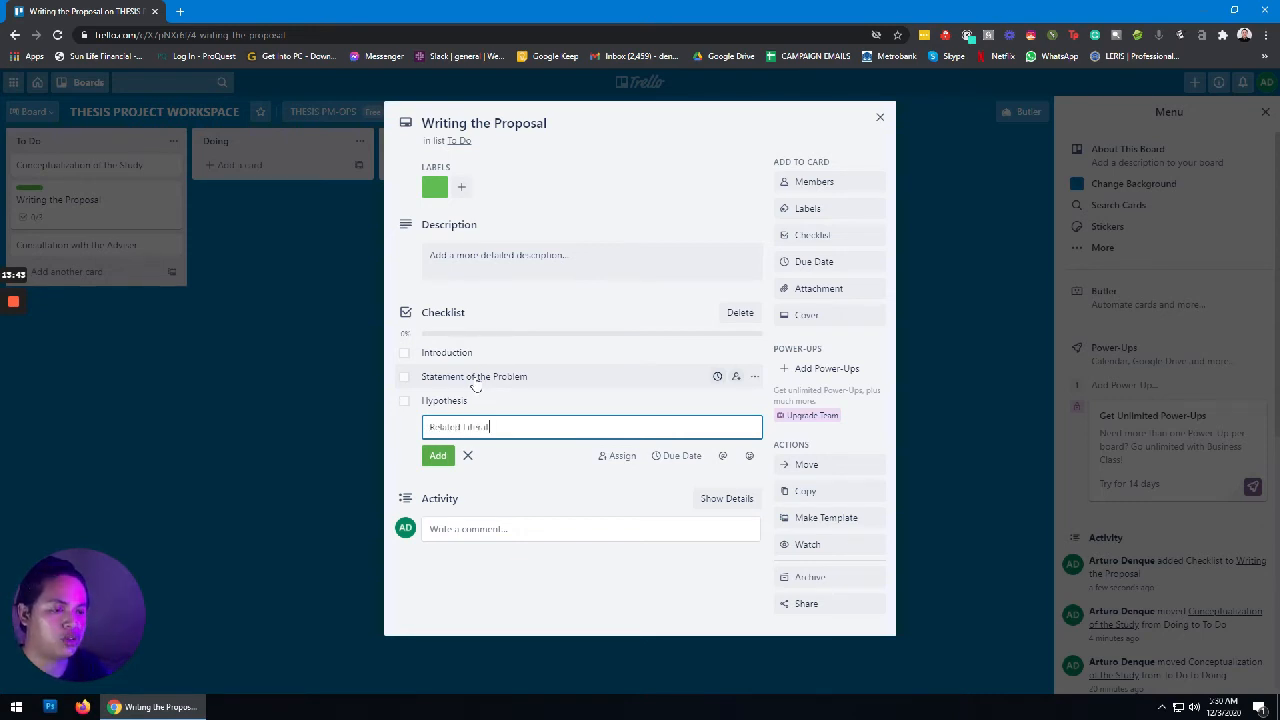
{"action": "type", "text": "ure"}
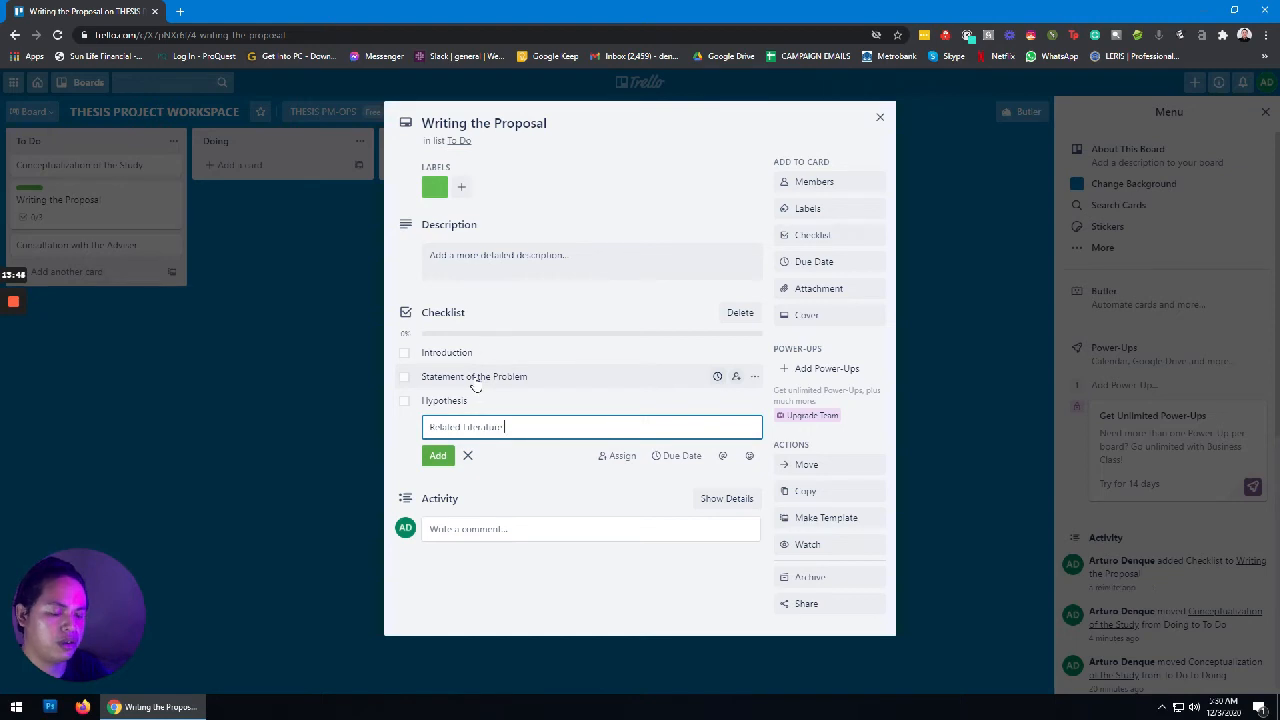
{"action": "type", "text": " and St"}
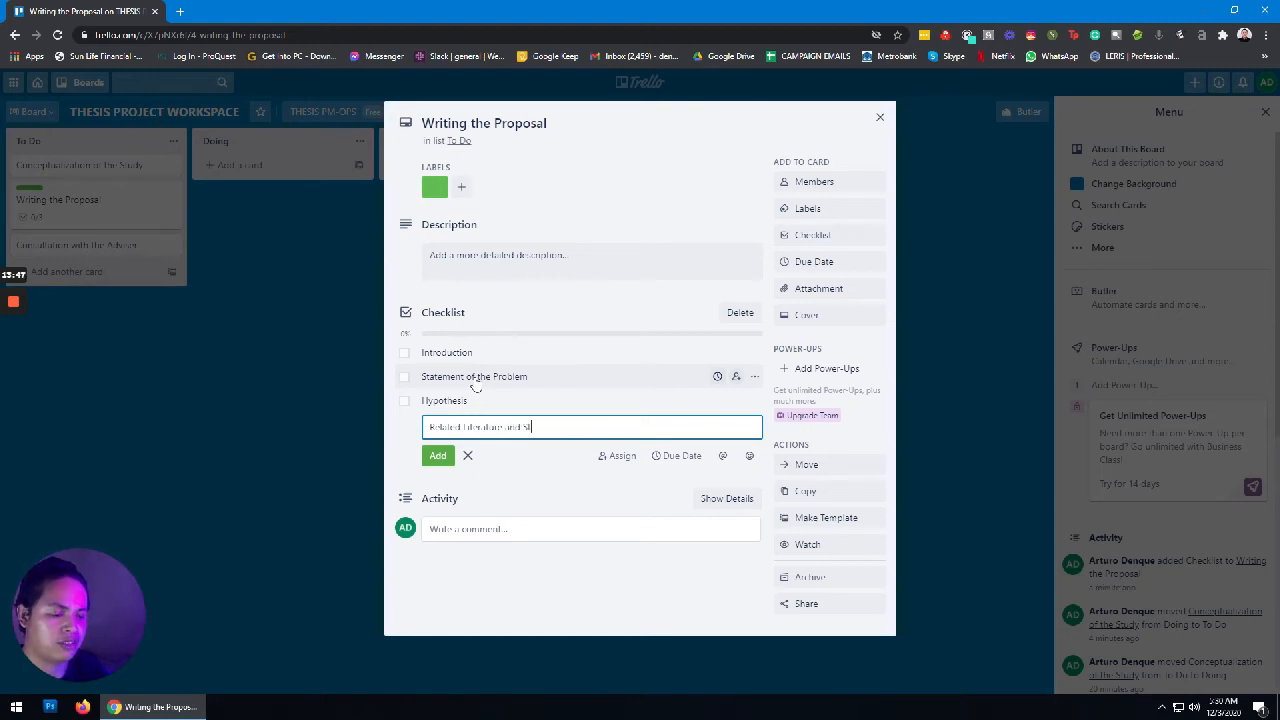
{"action": "type", "text": "udi"}
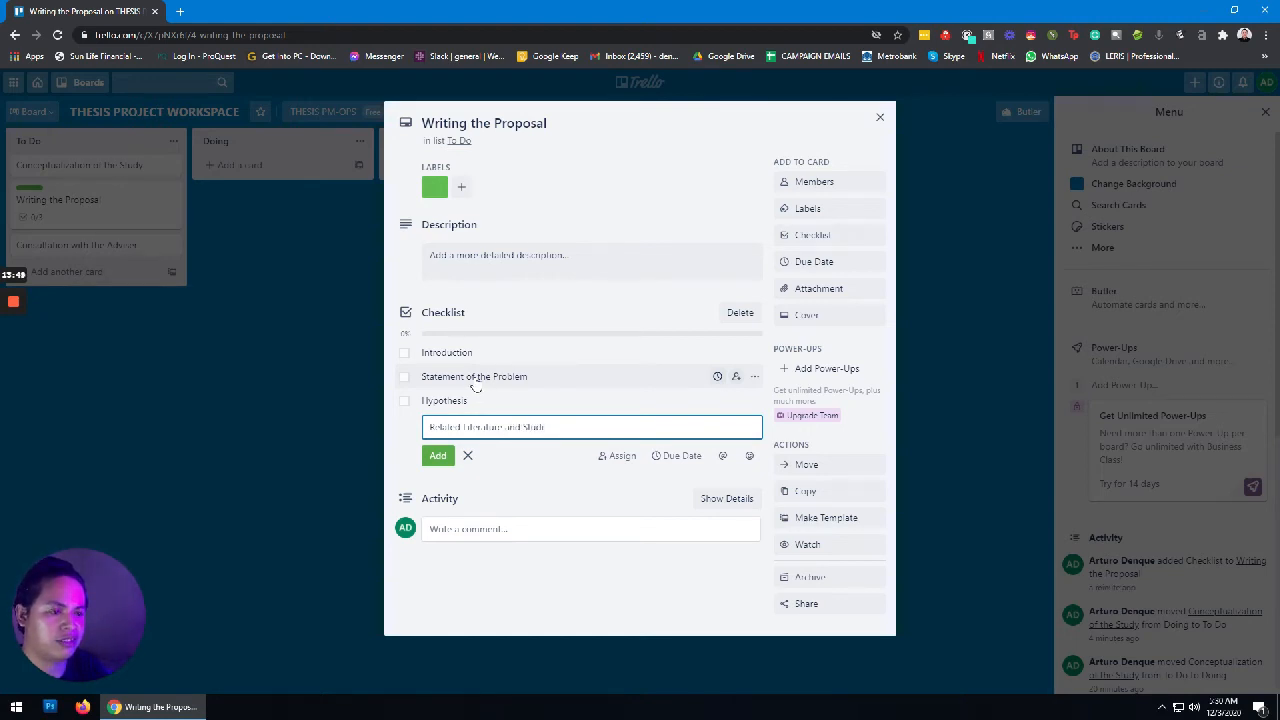
{"action": "type", "text": "es"}
{"action": "key", "text": "Return"}
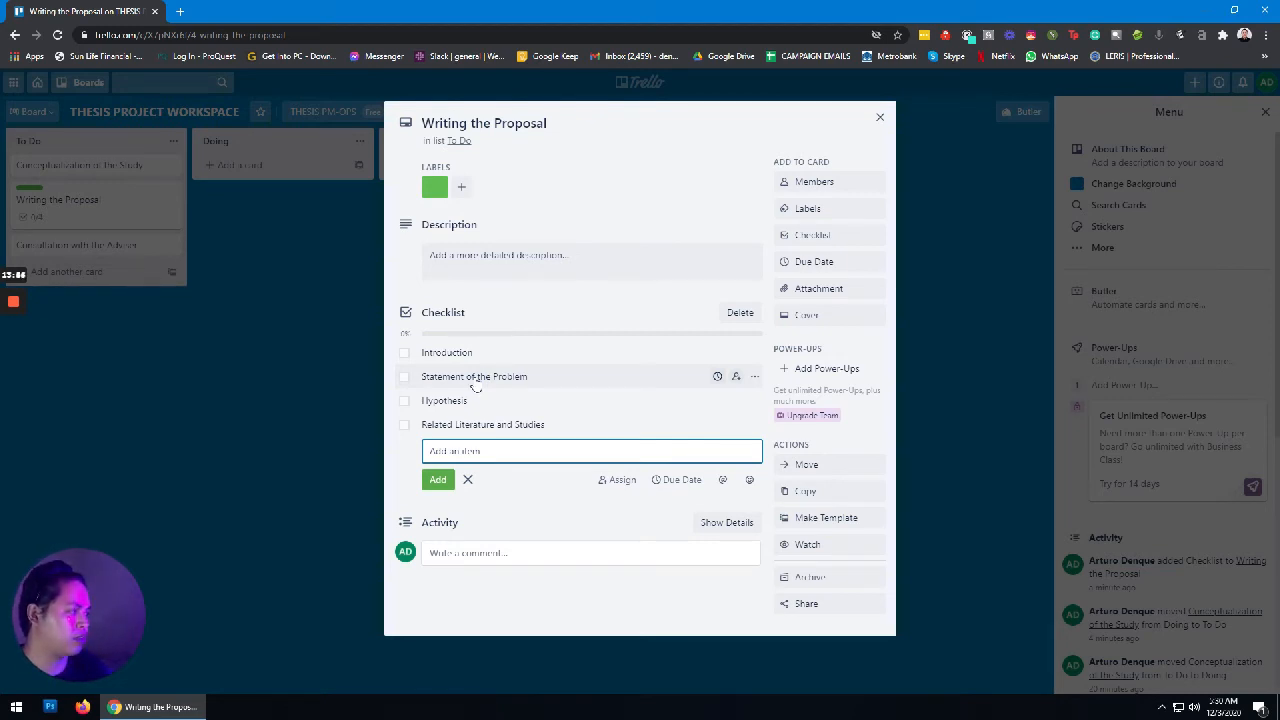
Step: Add The conceptual framework, Scope and Delimitation, Significance of the Study, and Definition of Terms
{"action": "type", "text": "I"}
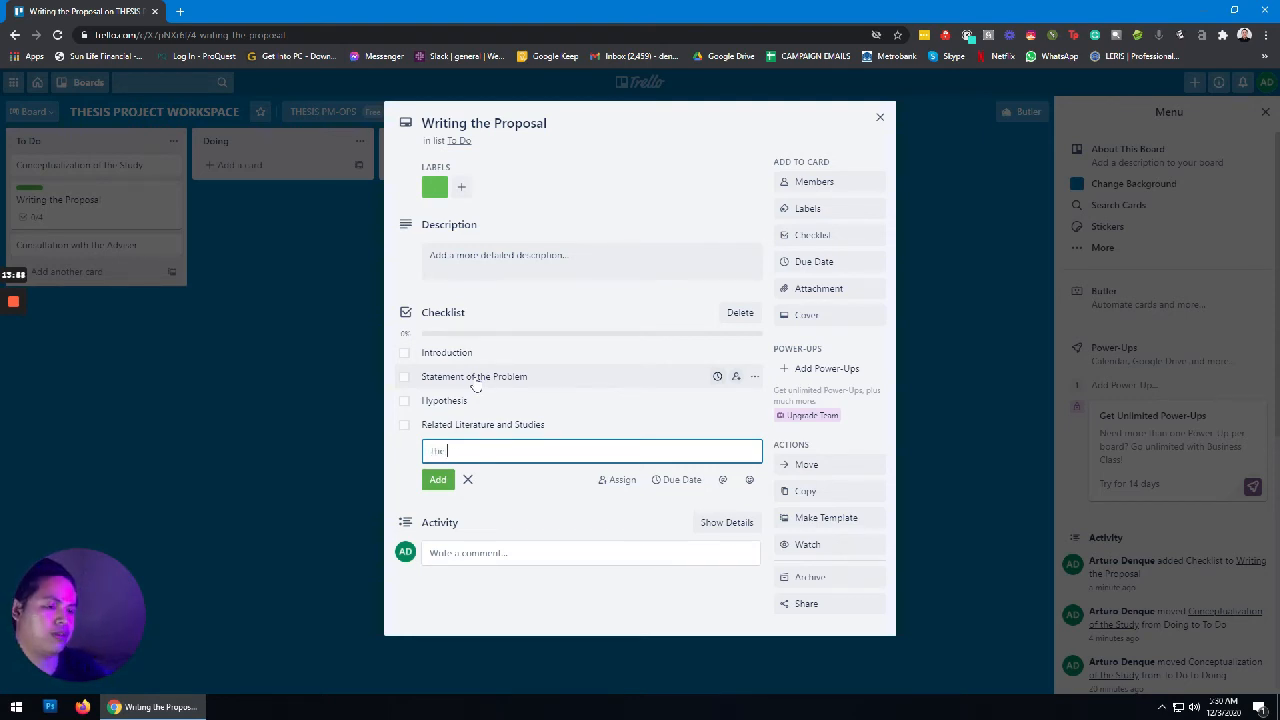
{"action": "type", "text": "he concept"}
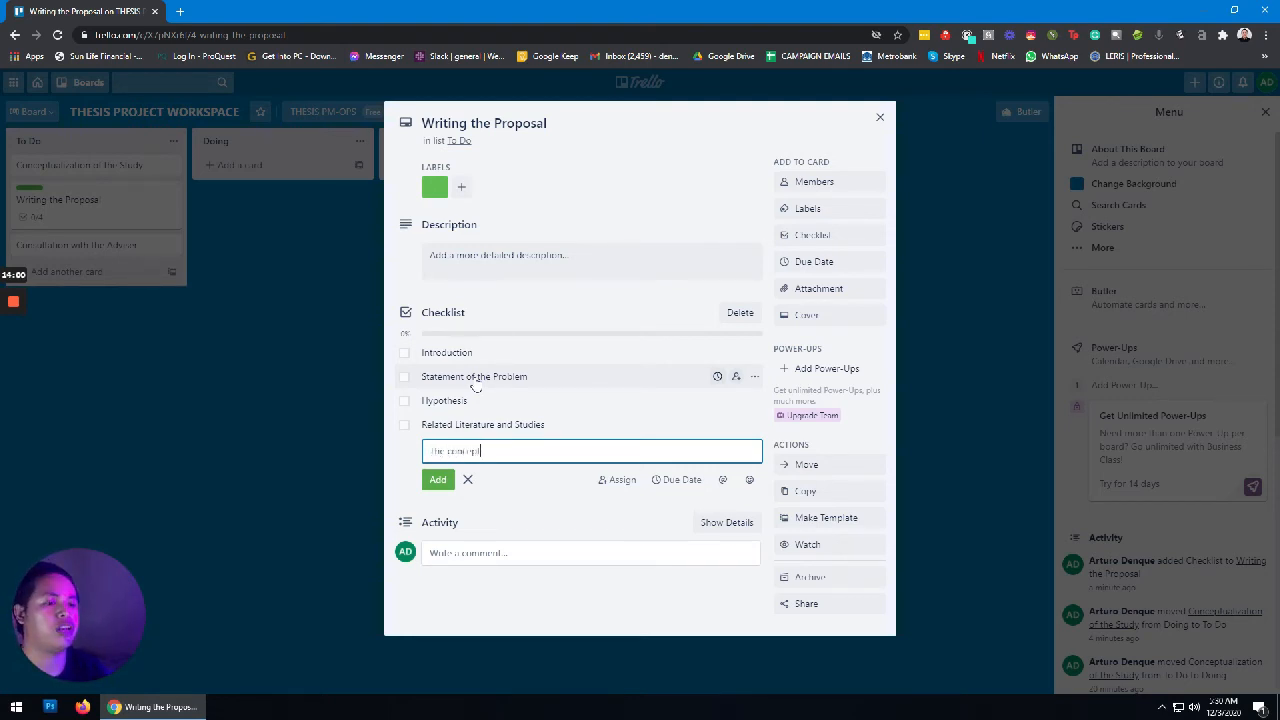
{"action": "type", "text": "ual"}
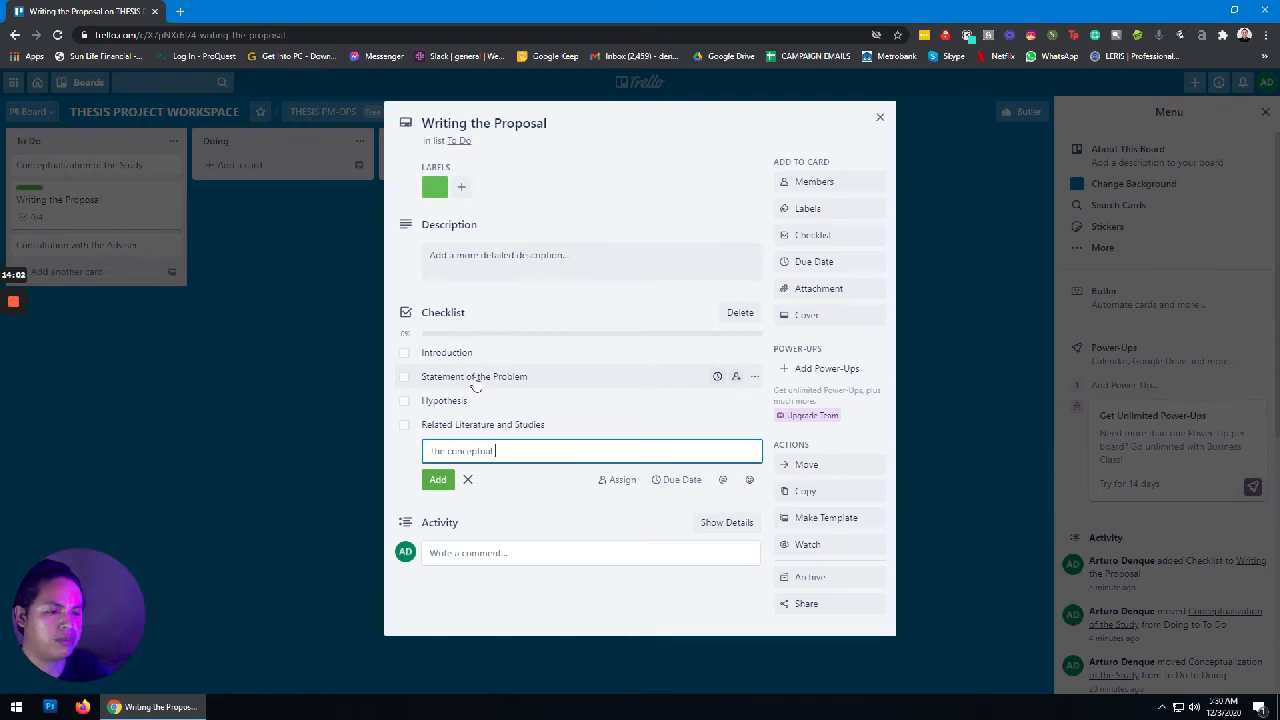
{"action": "type", "text": " Fr"}
{"action": "key", "text": "BackSpace"}
{"action": "key", "text": "BackSpace"}
{"action": "type", "text": "fr"}
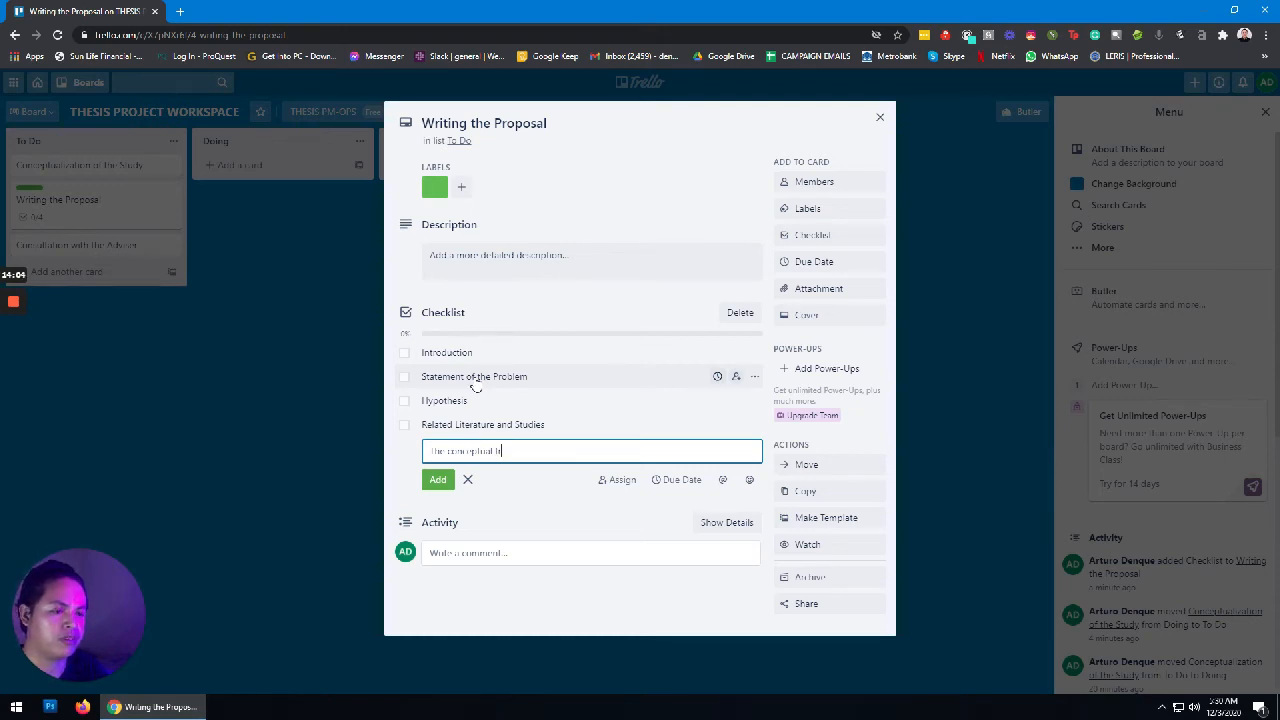
{"action": "type", "text": "amework"}
{"action": "key", "text": "Return"}
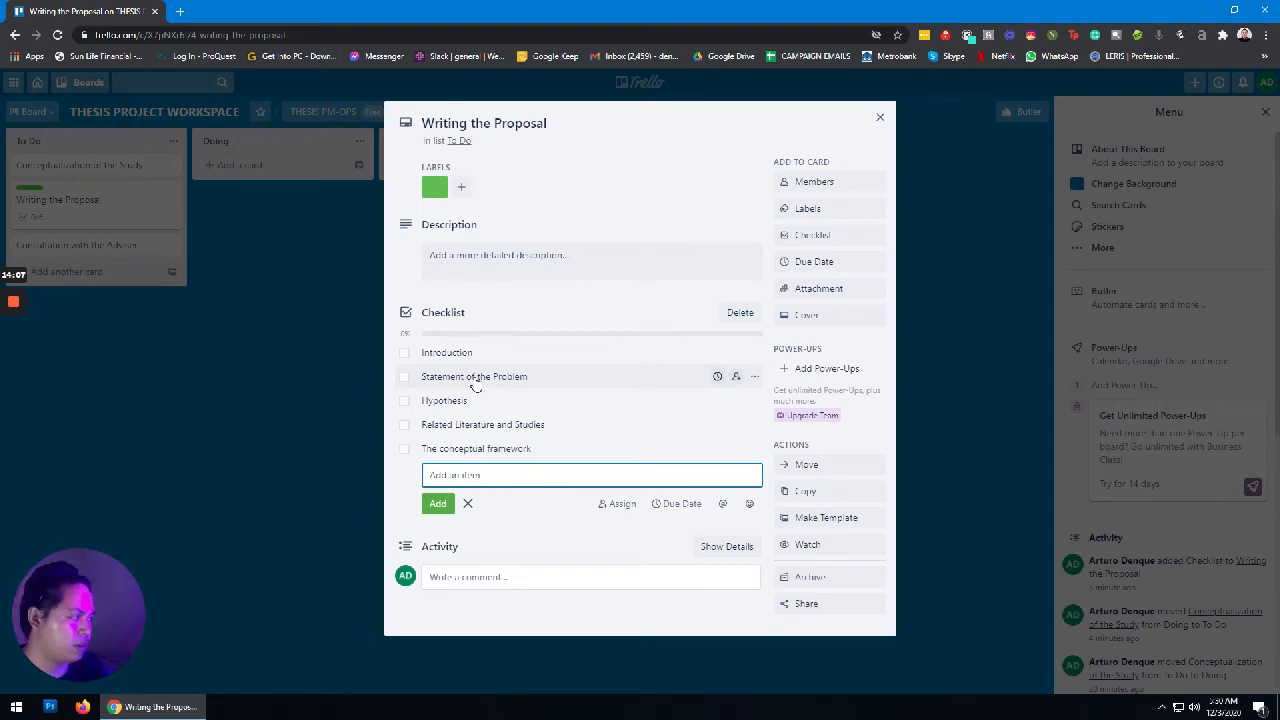
{"action": "type", "text": "Scop"}
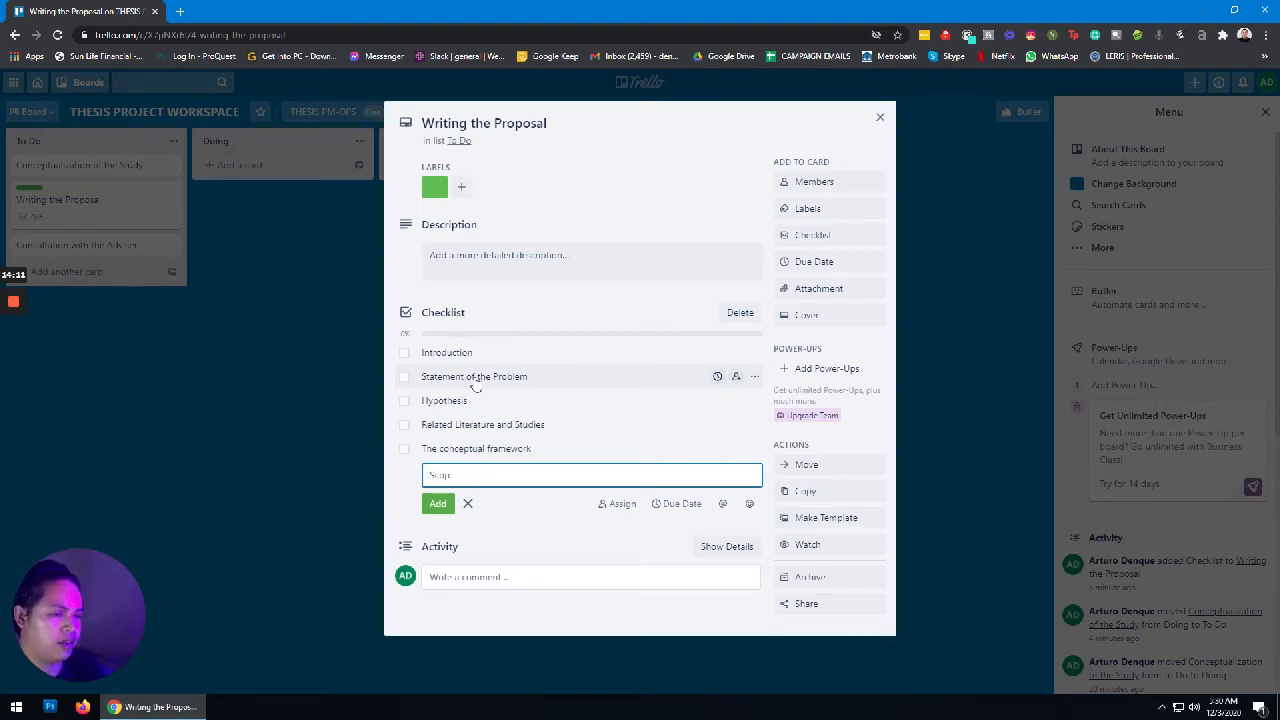
{"action": "type", "text": "e and De"}
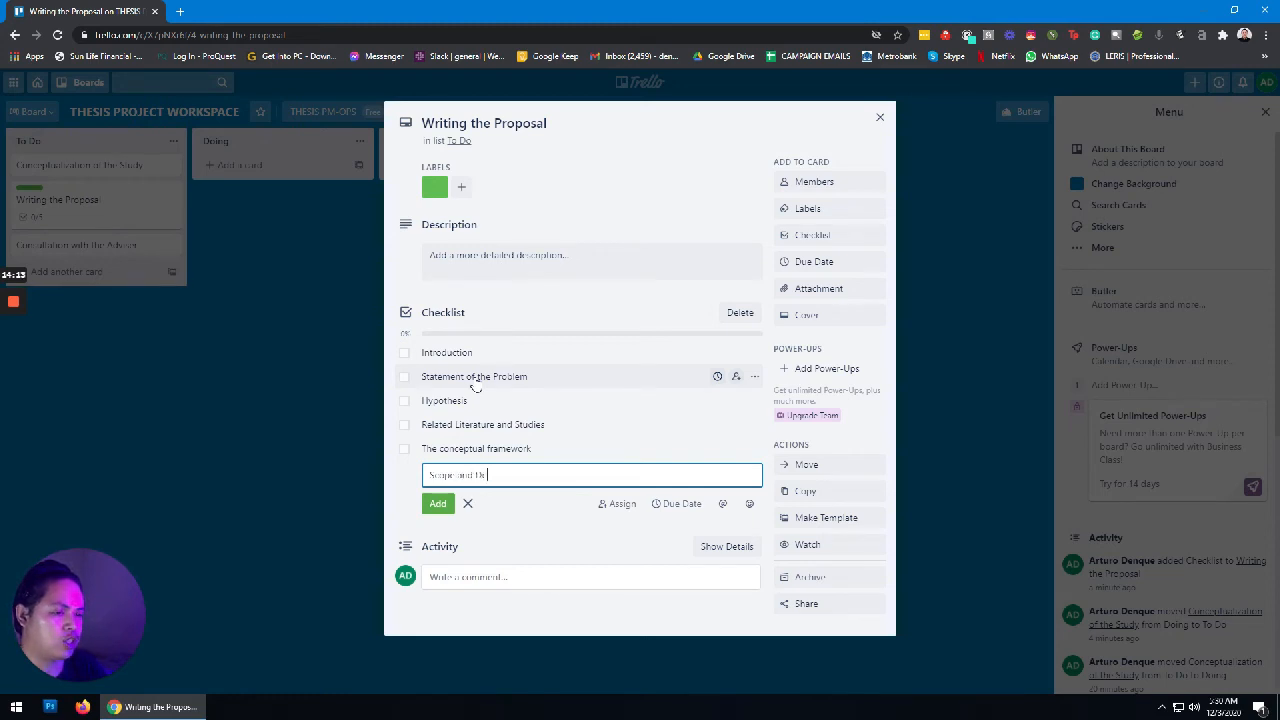
{"action": "type", "text": "limitation"}
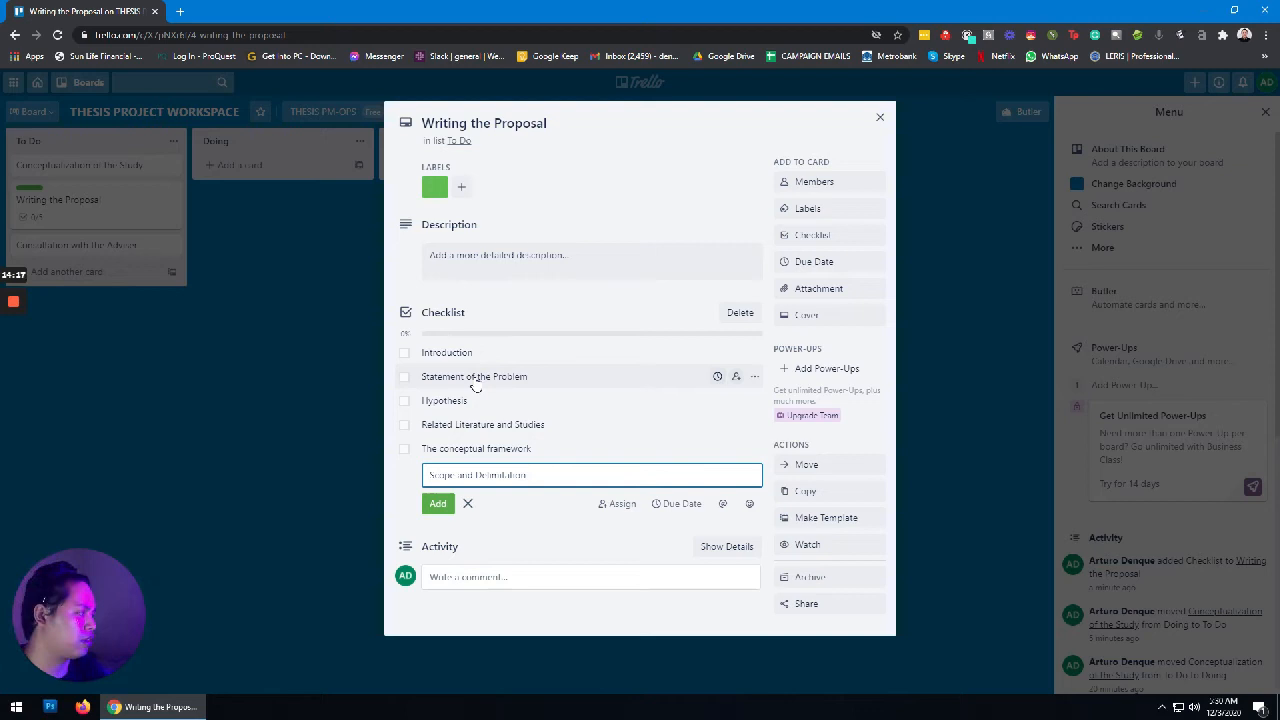
{"action": "key", "text": "Return"}
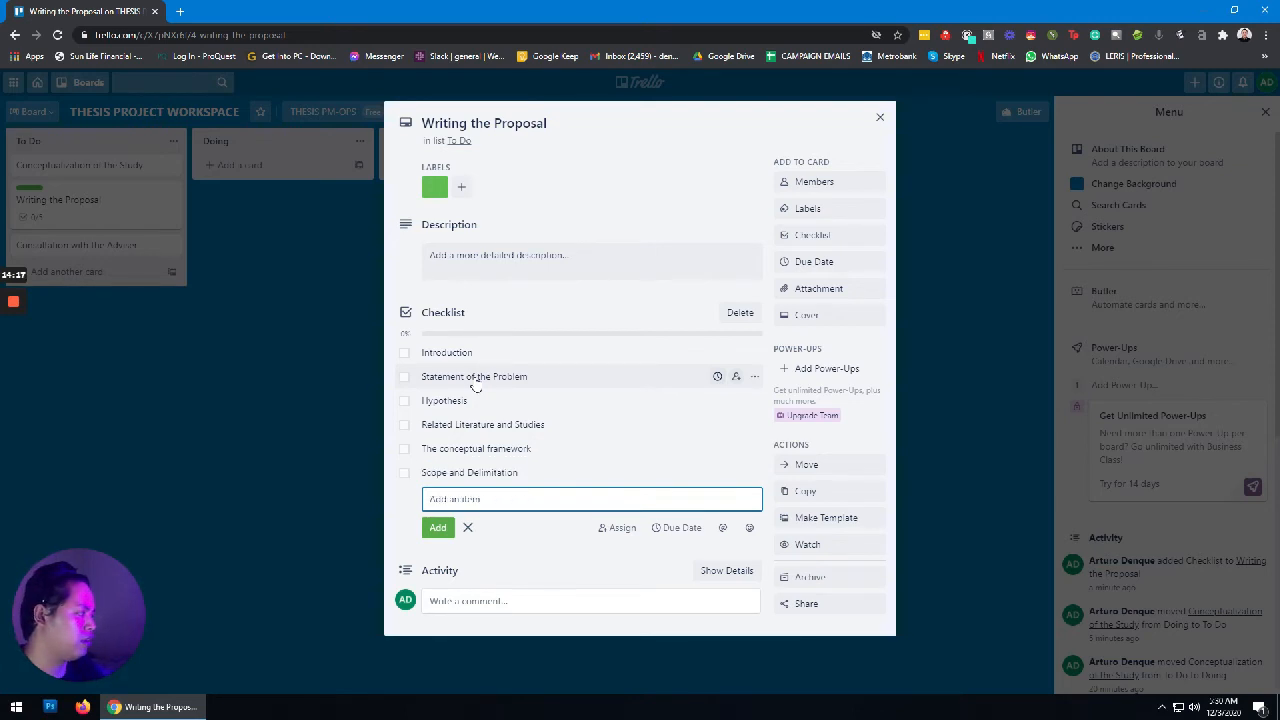
{"action": "type", "text": "Sig"}
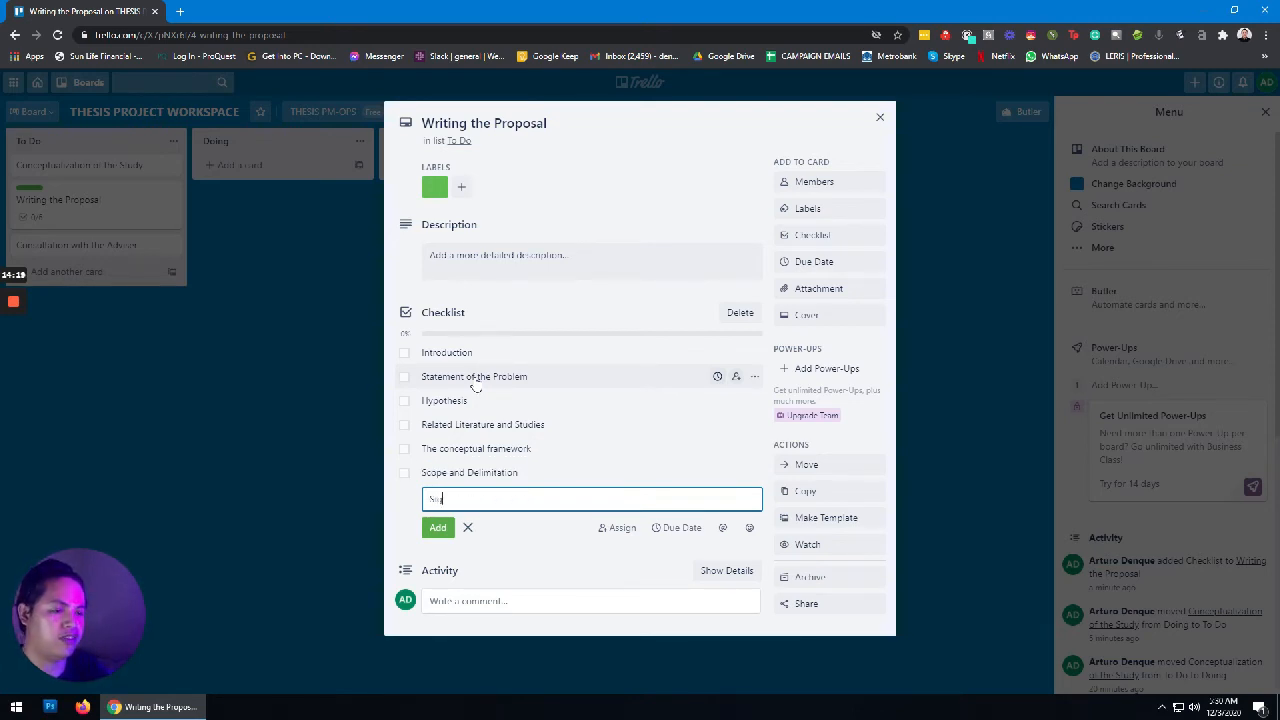
{"action": "type", "text": "nificance"}
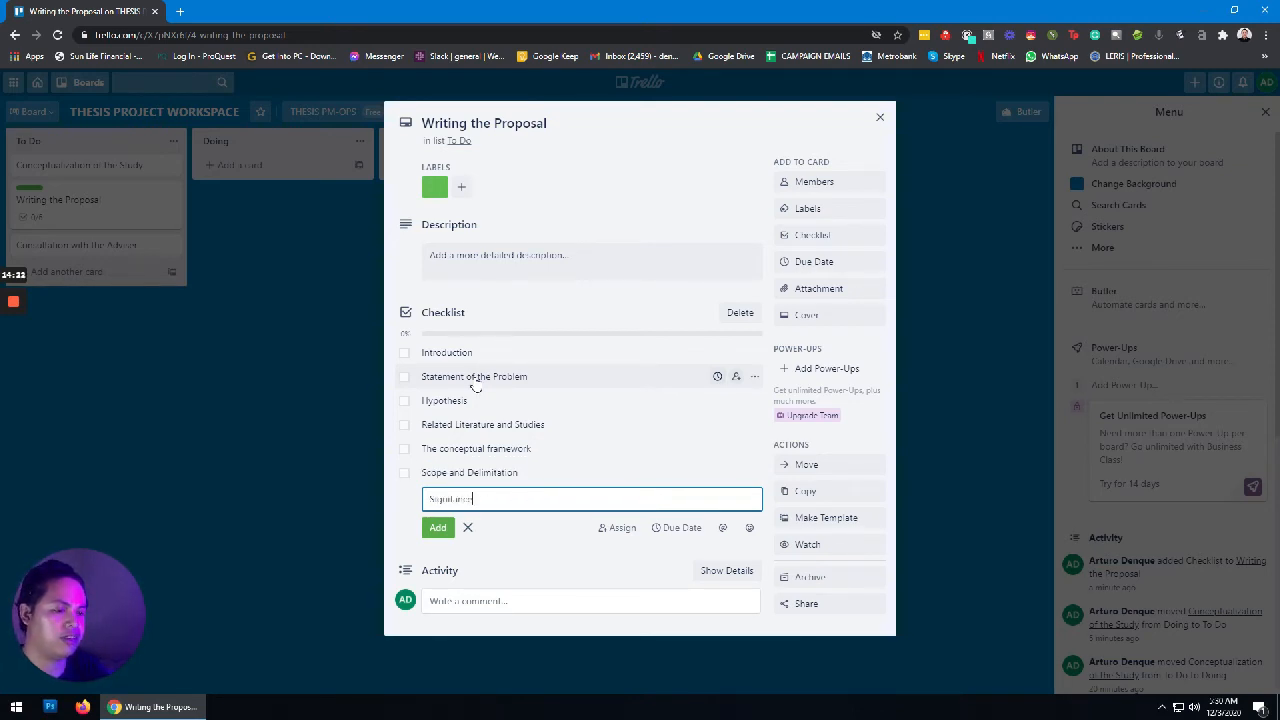
{"action": "type", "text": " of the"}
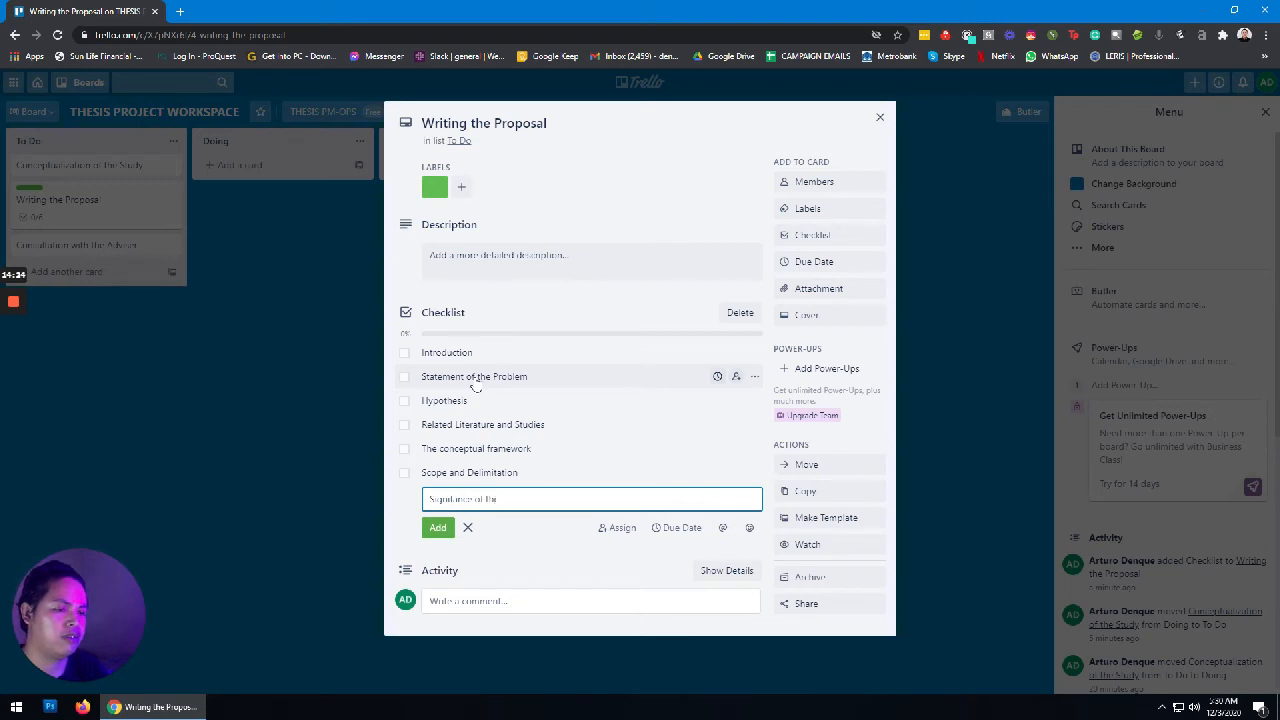
{"action": "key", "text": "BackSpace"}
{"action": "key", "text": "BackSpace"}
{"action": "key", "text": "BackSpace"}
{"action": "key", "text": "BackSpace"}
{"action": "key", "text": "BackSpace"}
{"action": "key", "text": "BackSpace"}
{"action": "key", "text": "BackSpace"}
{"action": "key", "text": "BackSpace"}
{"action": "key", "text": "BackSpace"}
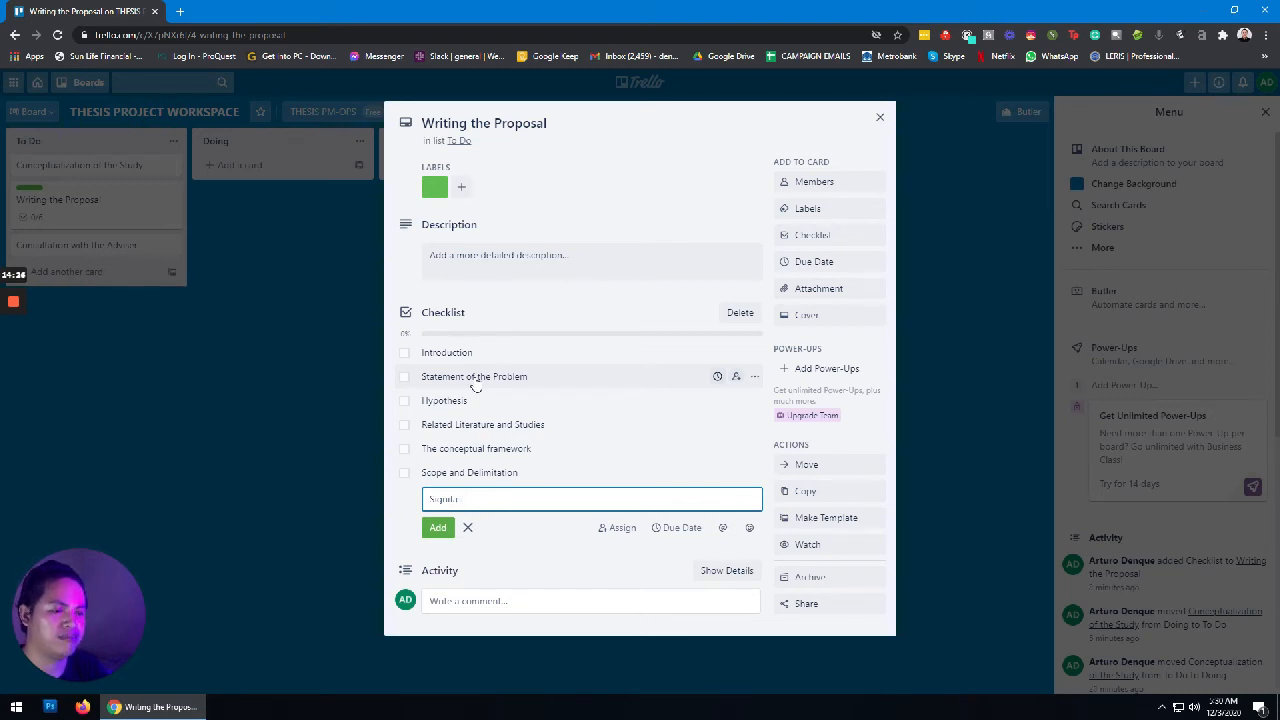
{"action": "type", "text": "anc"}
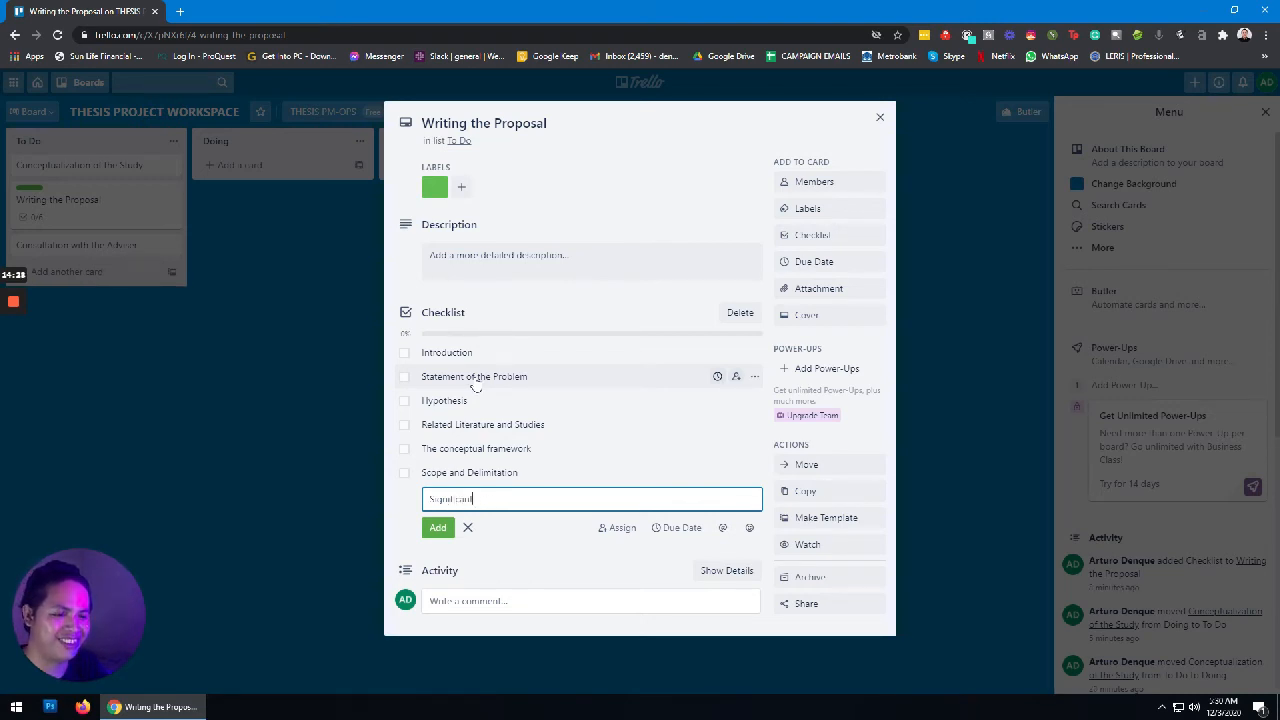
{"action": "type", "text": "e of the"}
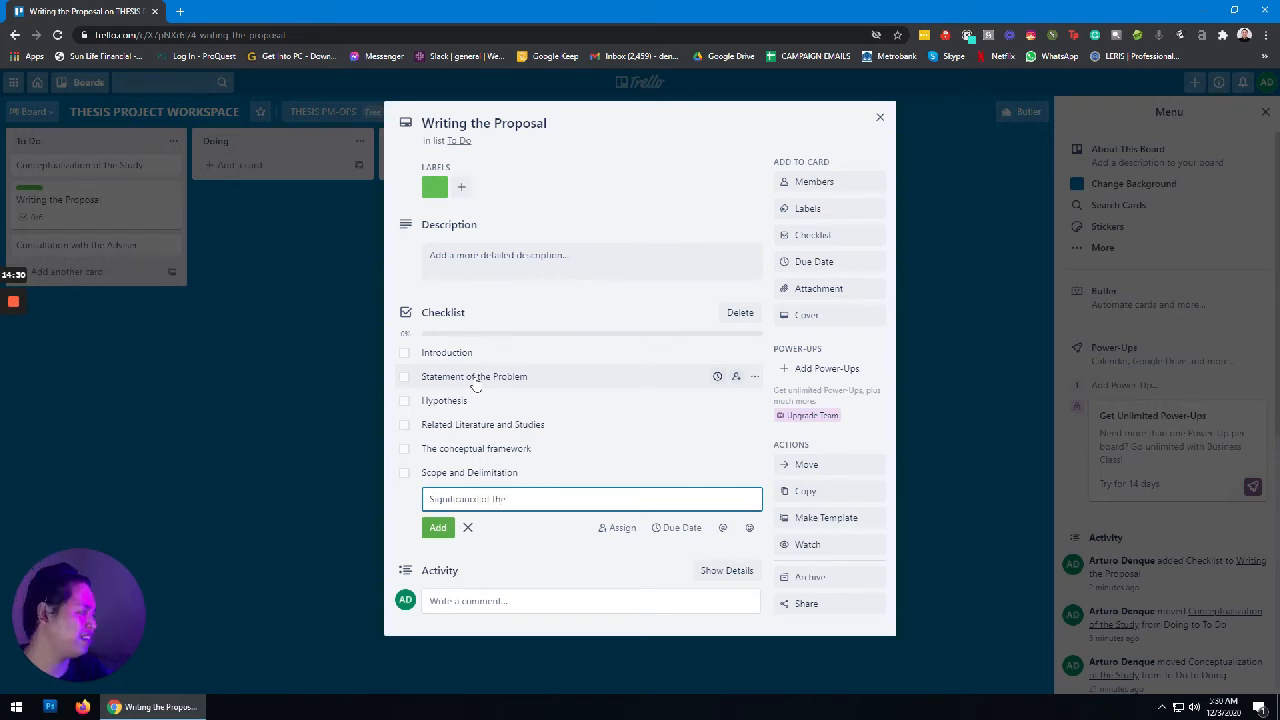
{"action": "type", "text": " St"}
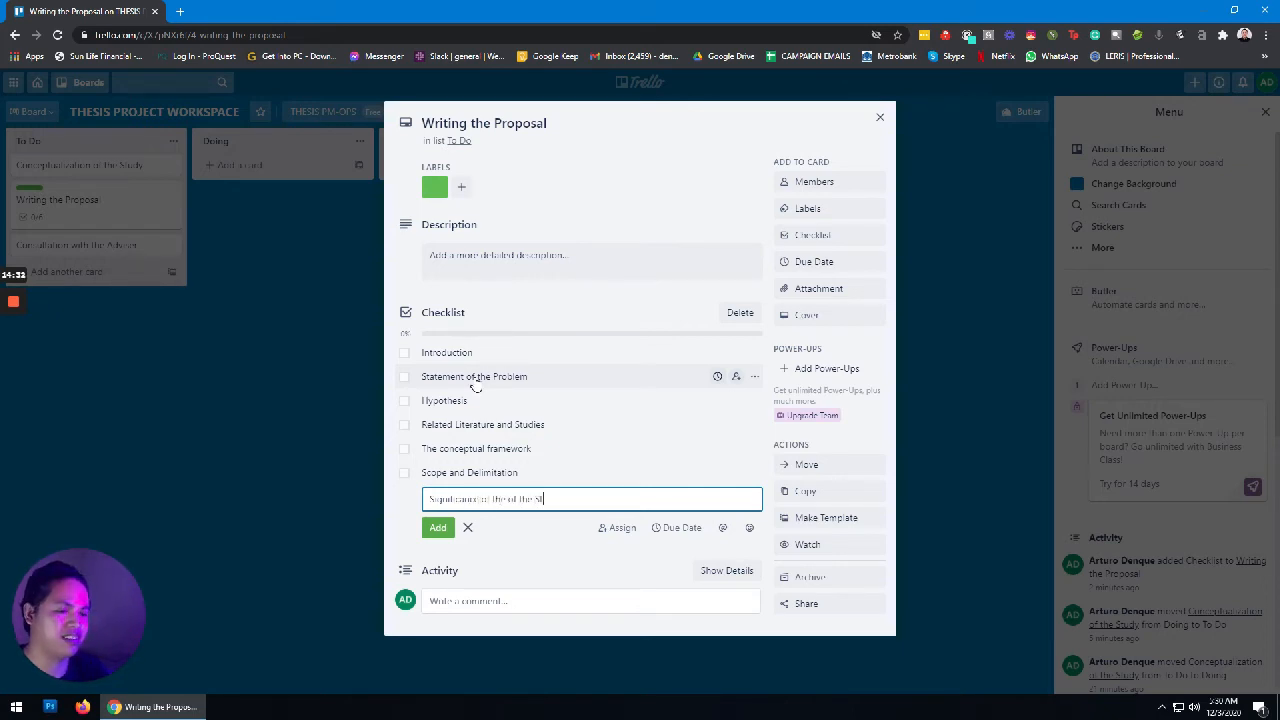
{"action": "type", "text": "udy"}
{"action": "key", "text": "Return"}
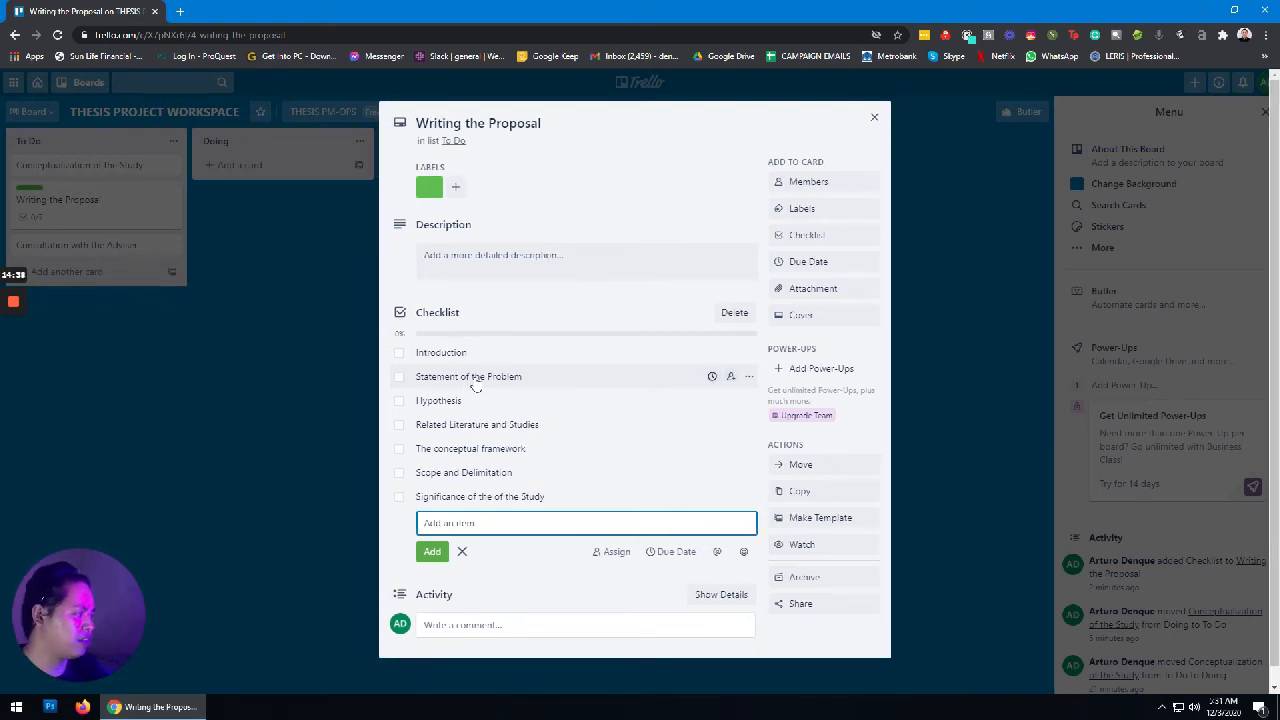
{"action": "type", "text": "Defini"}
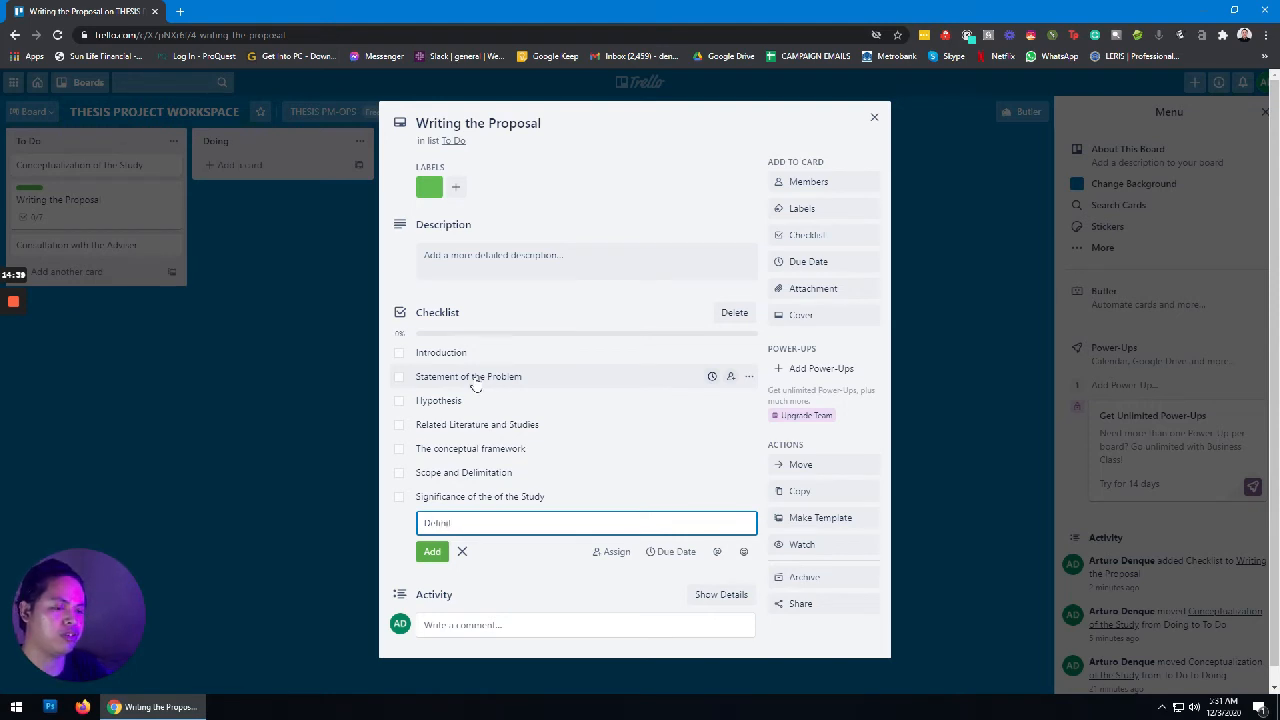
{"action": "type", "text": "tion of Terms"}
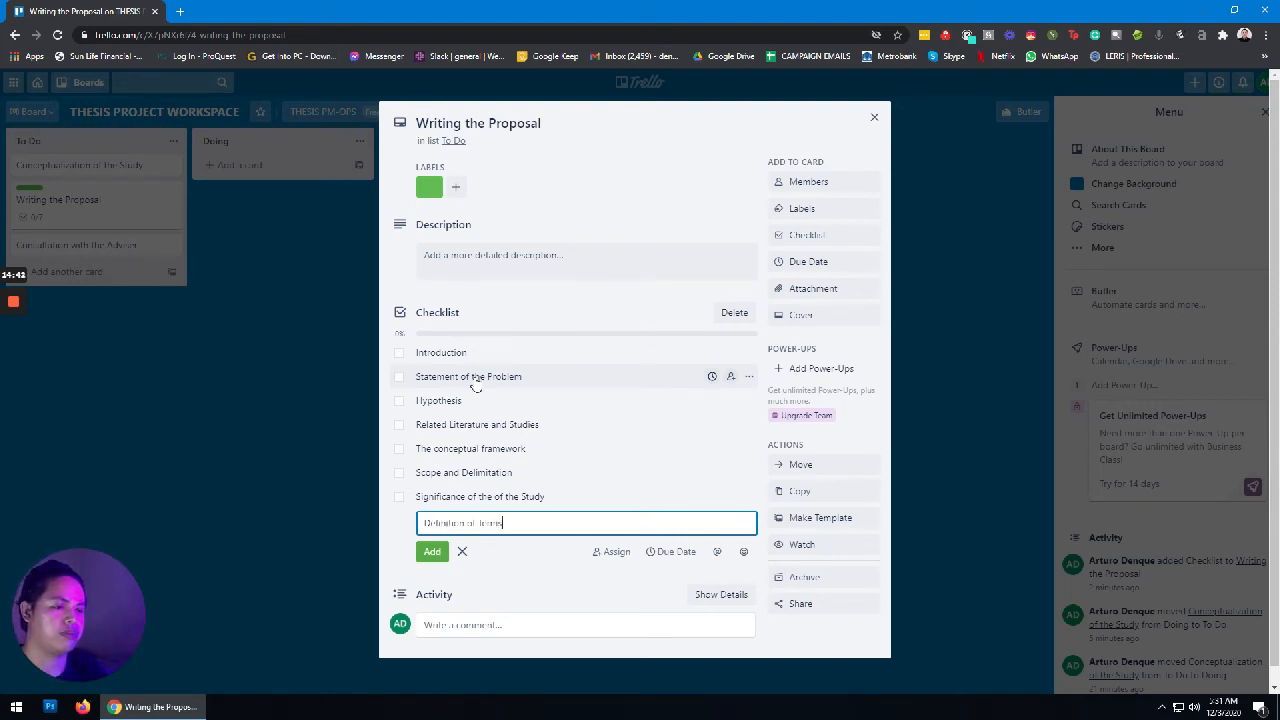
{"action": "key", "text": "Return"}
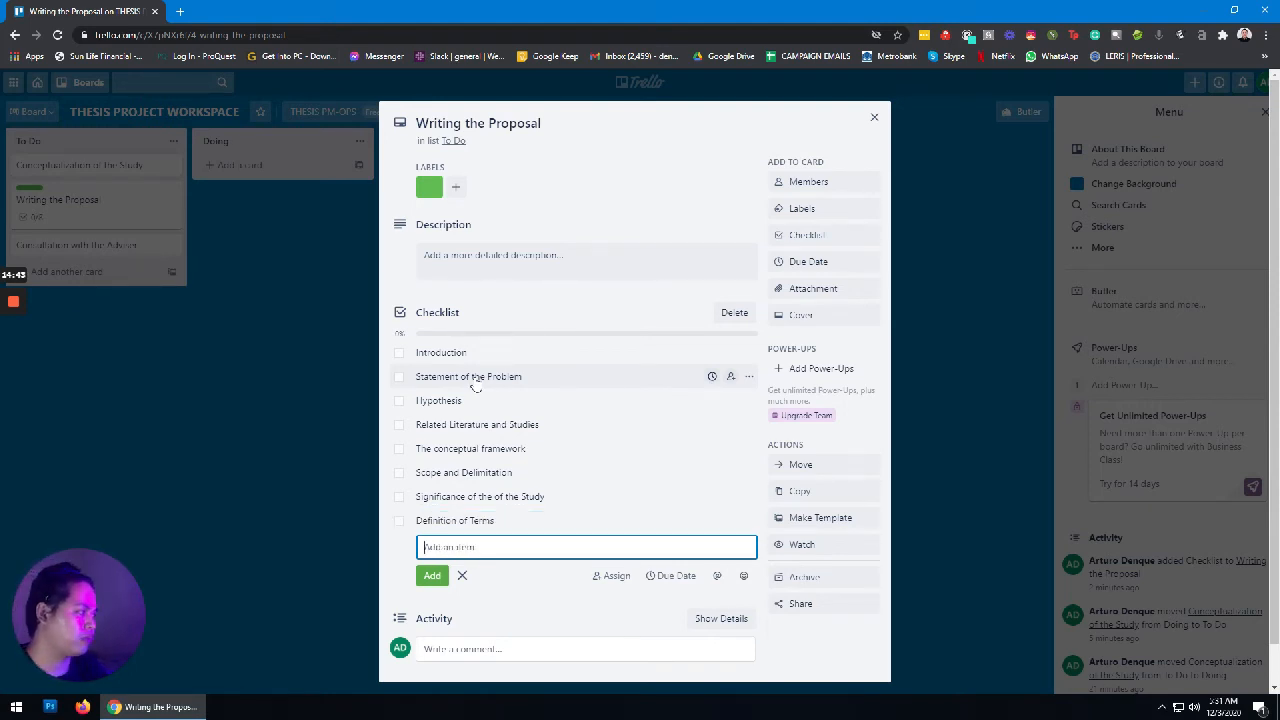
Step: Add Research Methodology, Drafting of the Survey Instrument, Validation and Reliability Test of Survey Instrument, and Draft Proposal
{"action": "type", "text": "Res"}
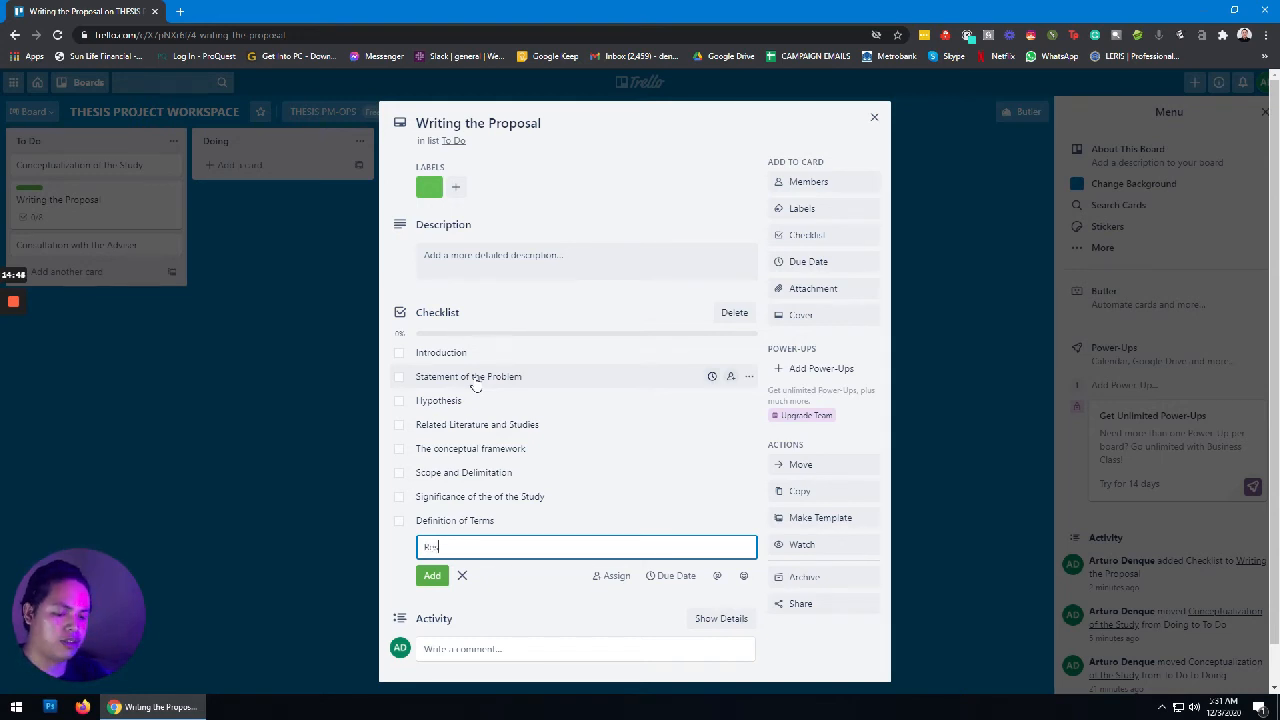
{"action": "type", "text": "earch"}
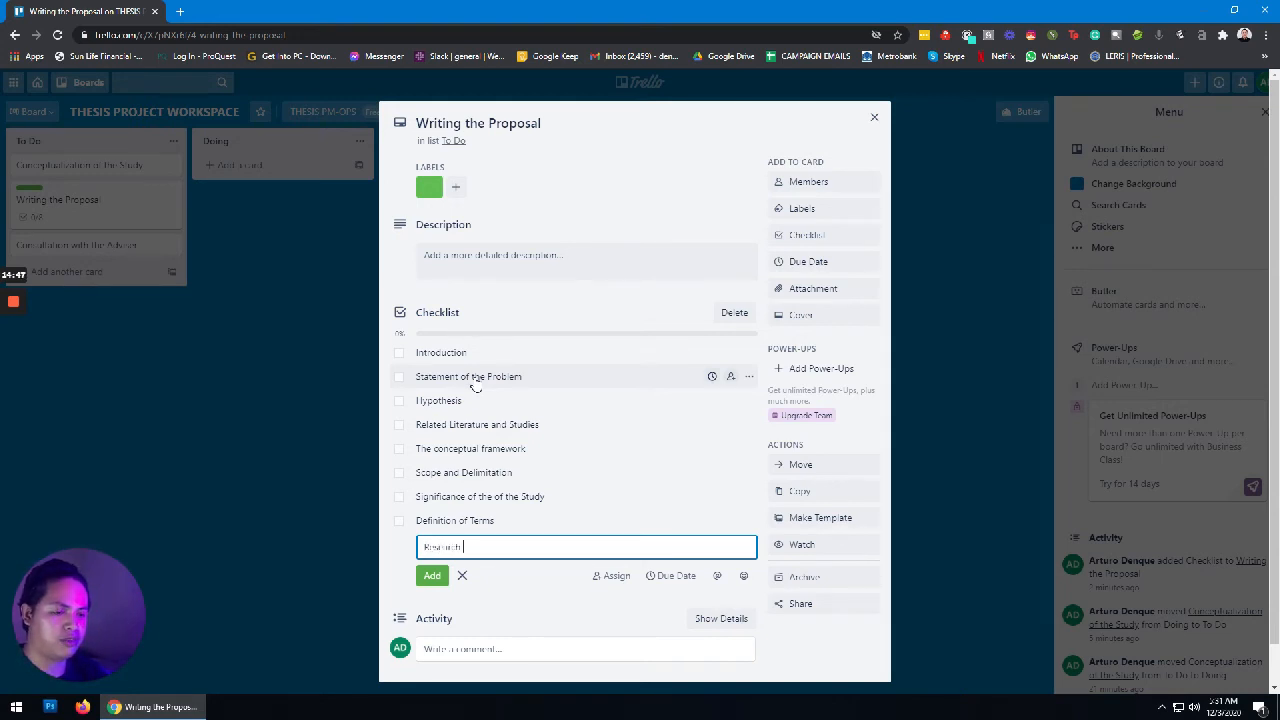
{"action": "type", "text": " Methodo"}
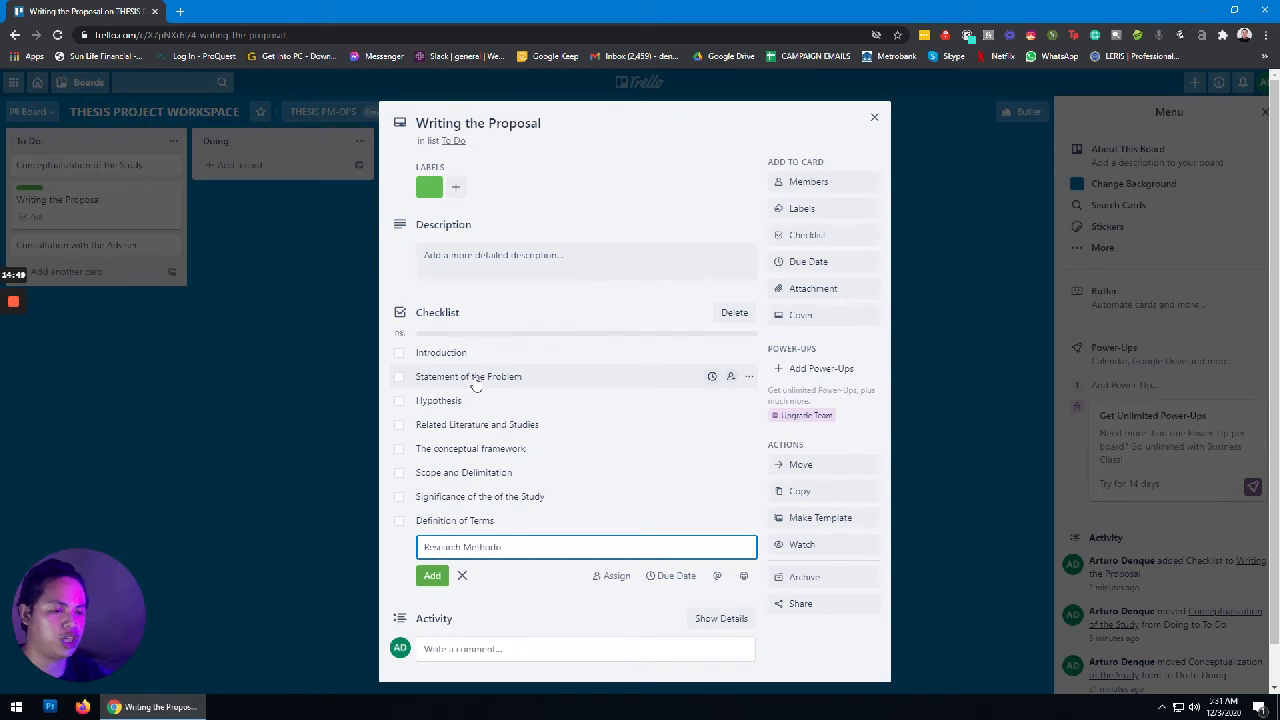
{"action": "type", "text": "logy"}
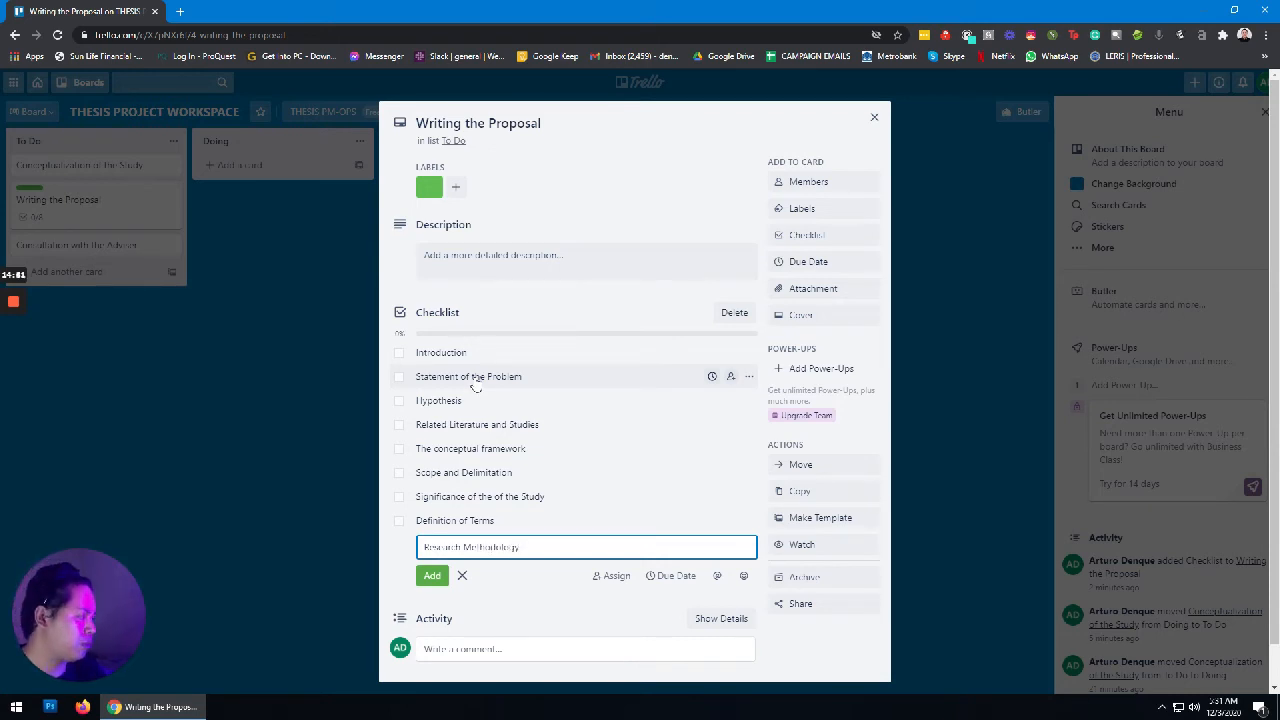
{"action": "key", "text": "Return"}
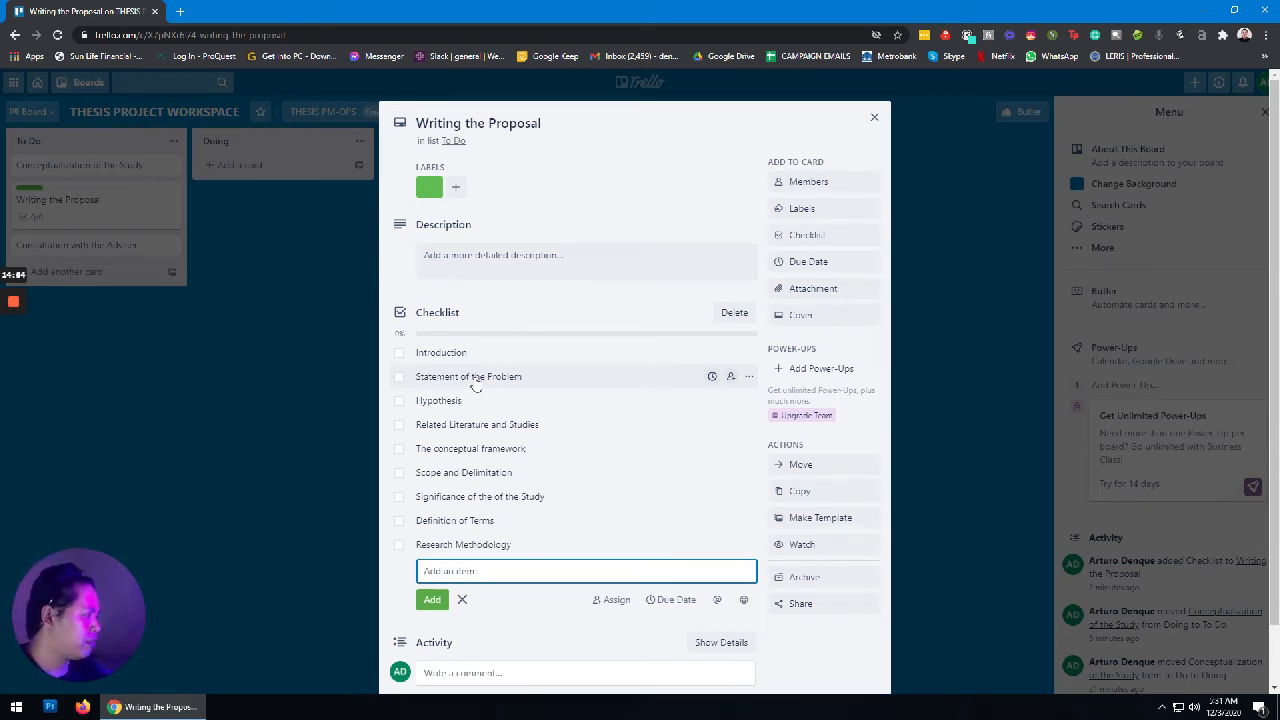
{"action": "type", "text": "Re"}
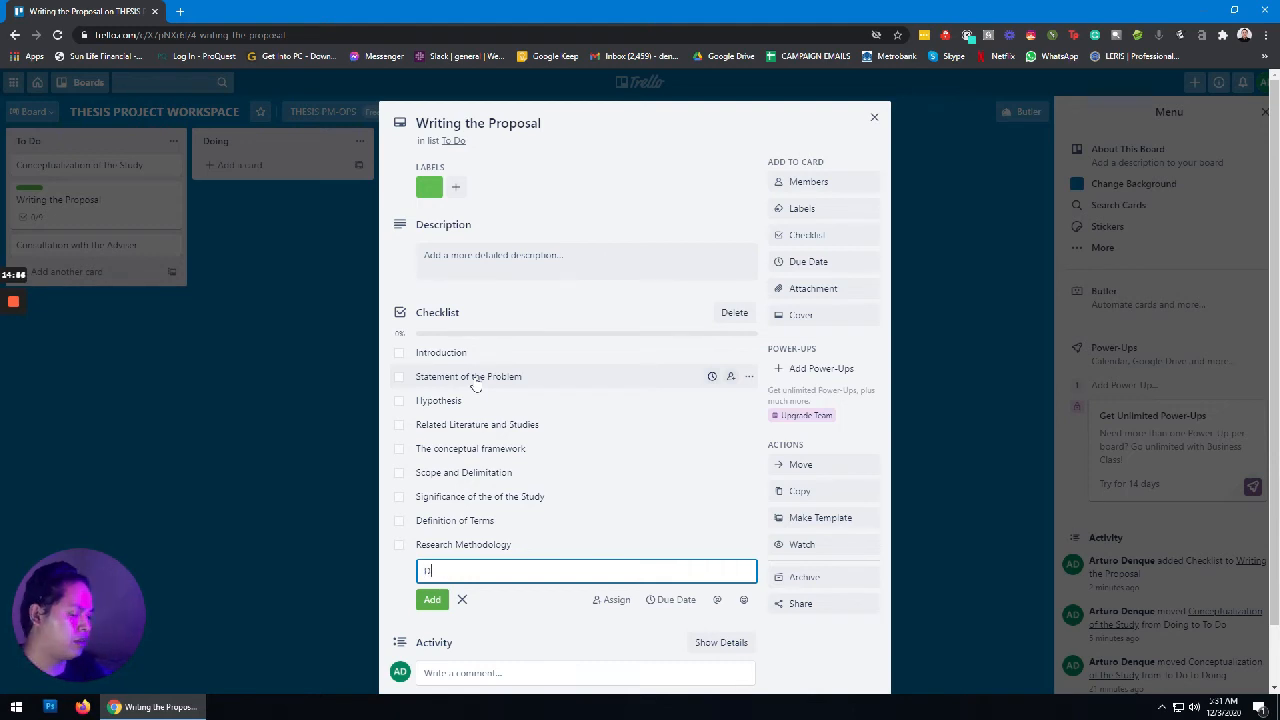
{"action": "type", "text": "tt"}
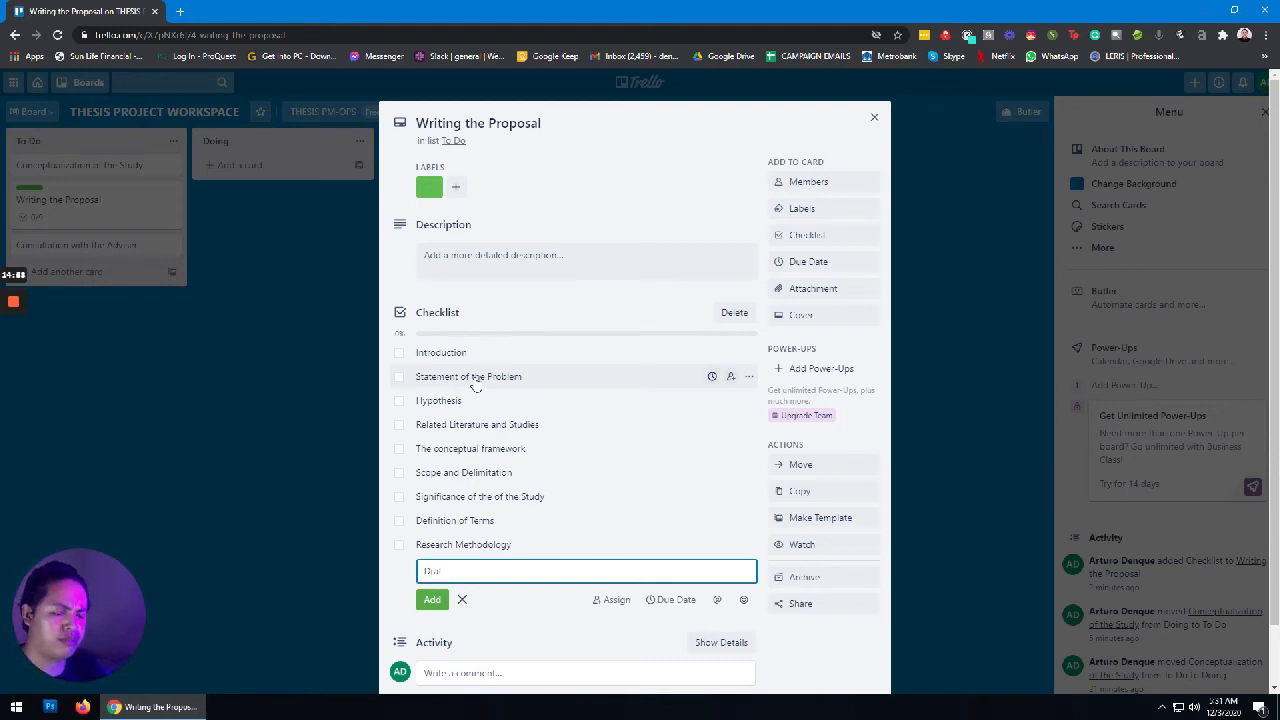
{"action": "type", "text": "i"}
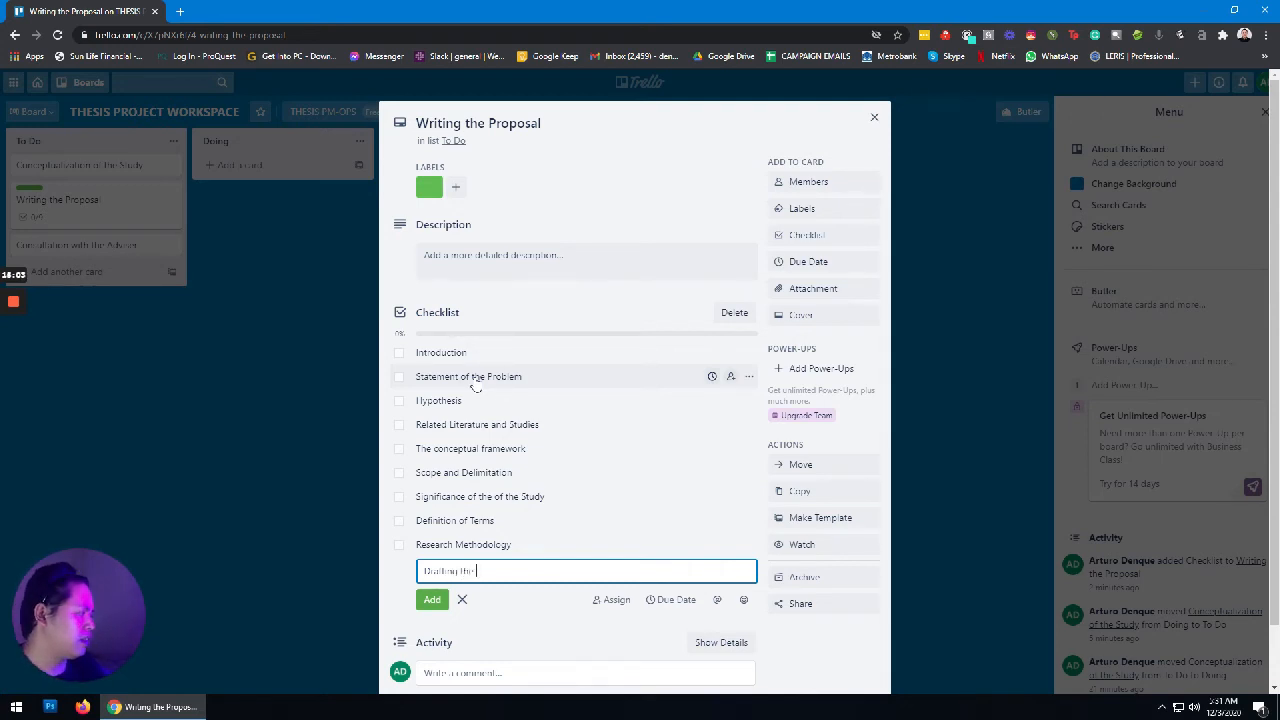
{"action": "type", "text": "ng of the S"}
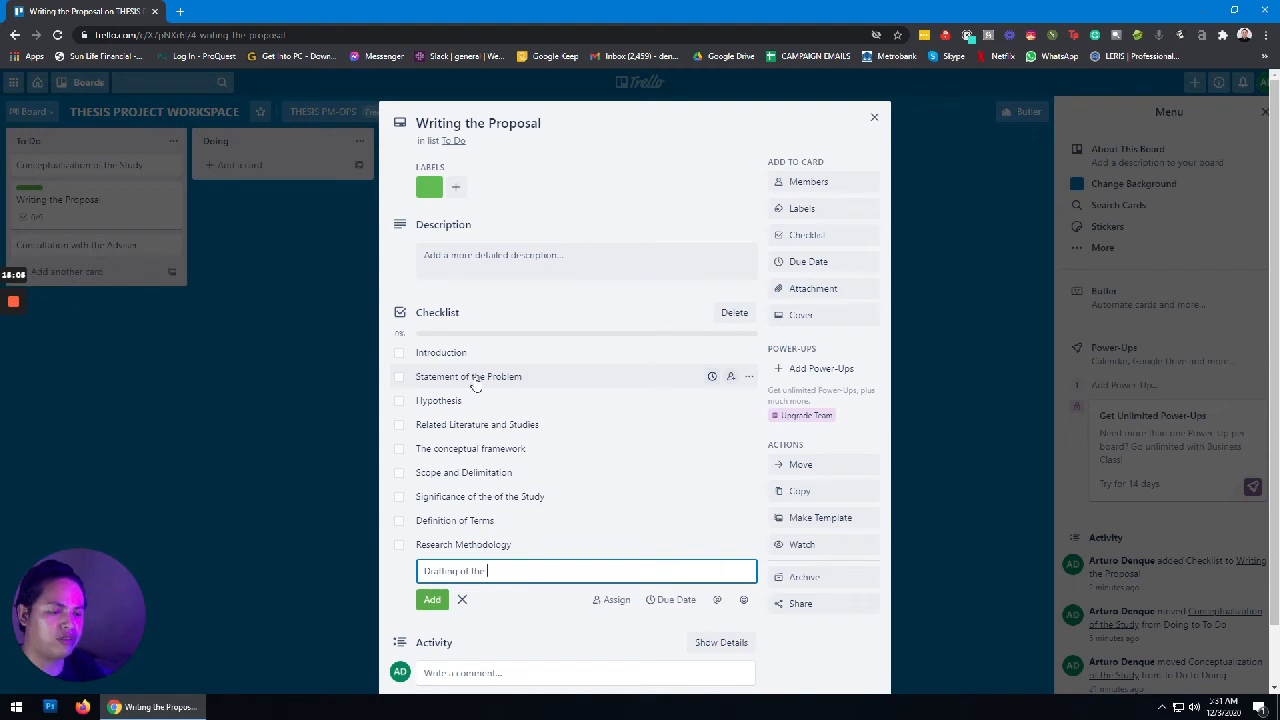
{"action": "type", "text": "urvey and"}
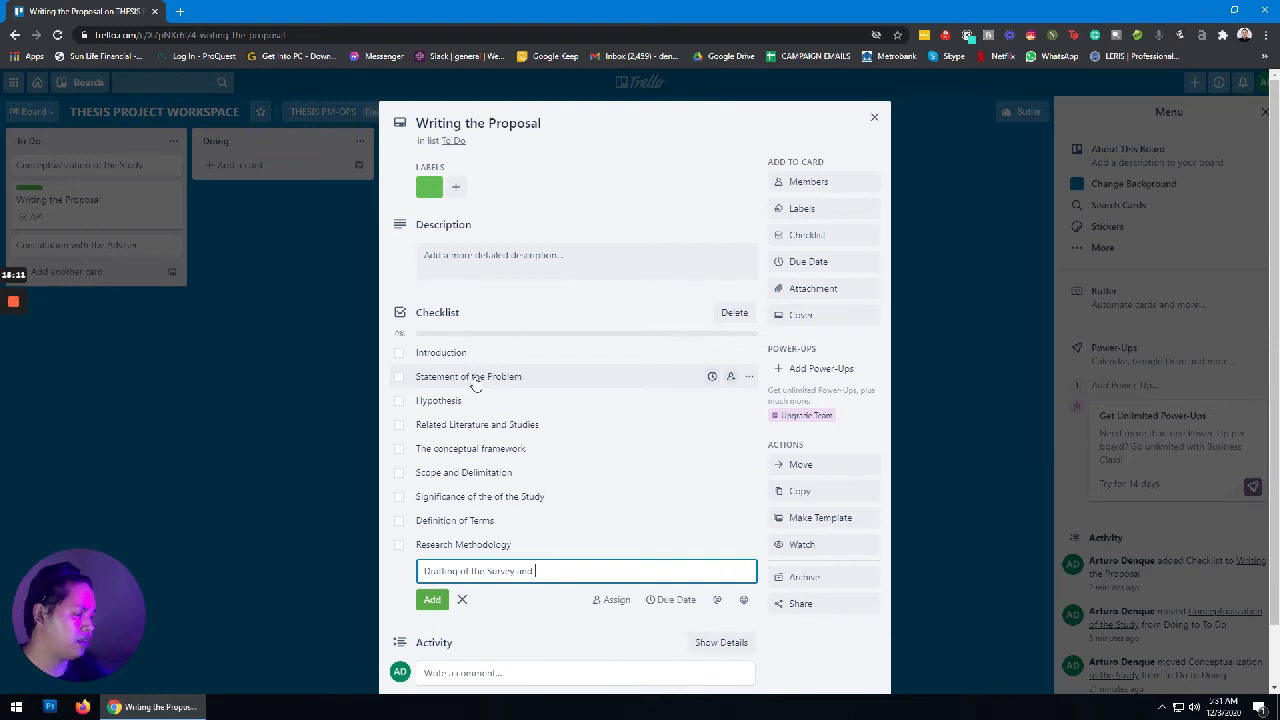
{"action": "key", "text": "BackSpace"}
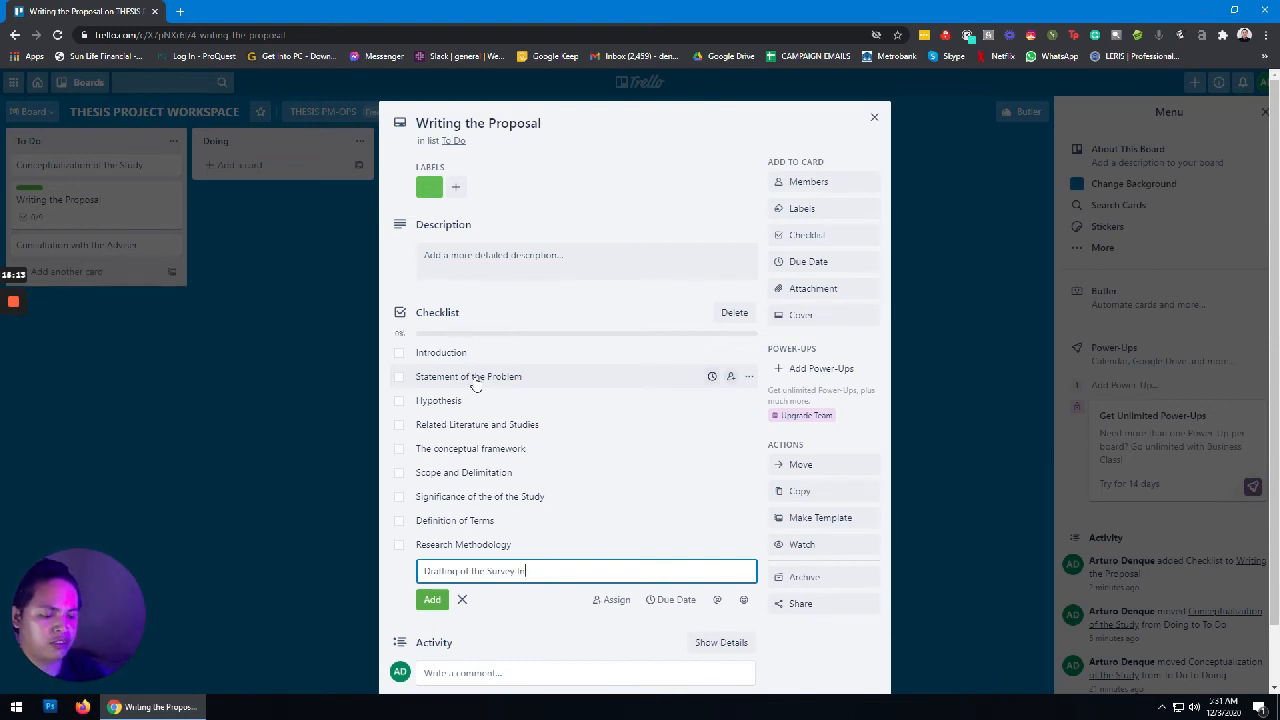
{"action": "type", "text": "strument"}
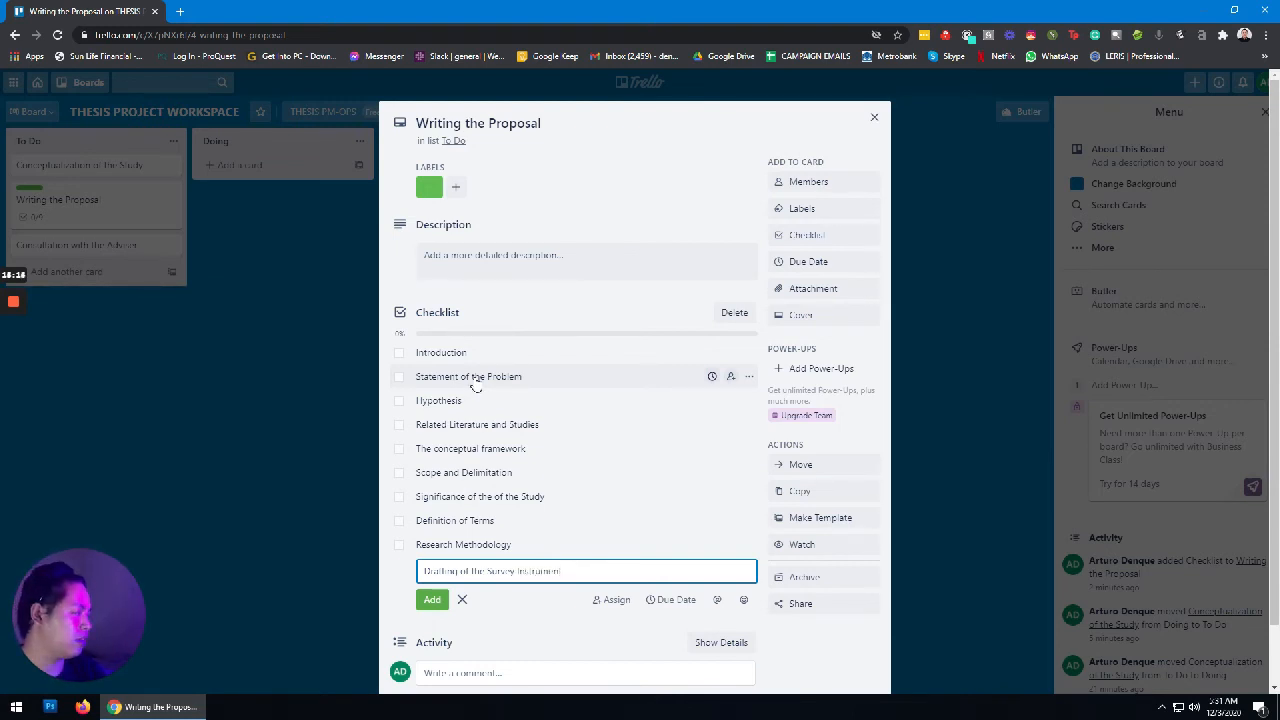
{"action": "key", "text": "Return"}
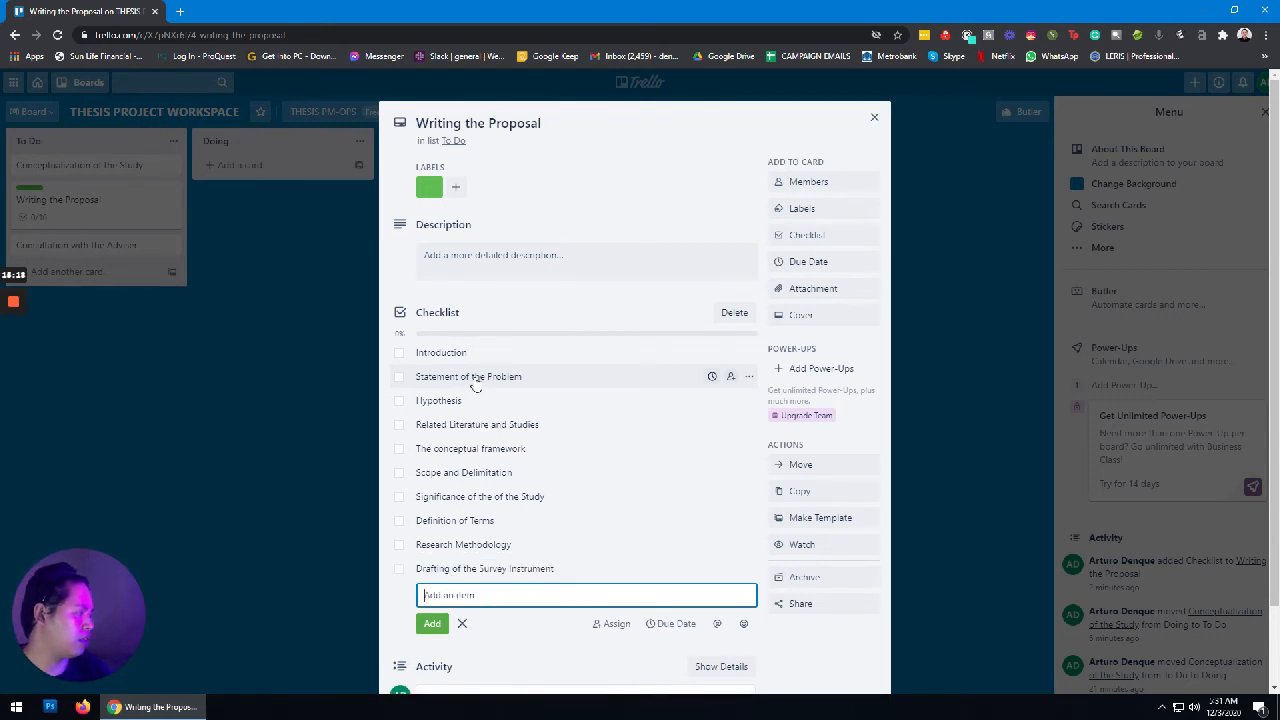
{"action": "type", "text": "Validation an"}
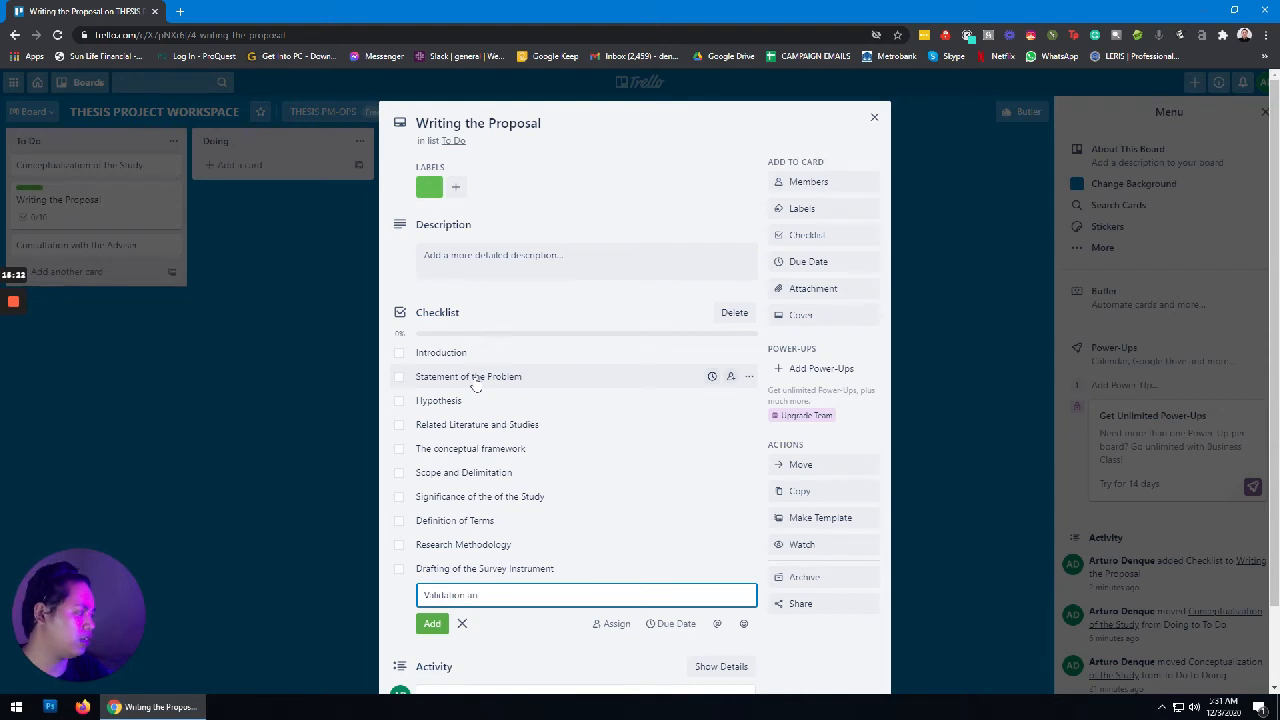
{"action": "type", "text": "d Reli"}
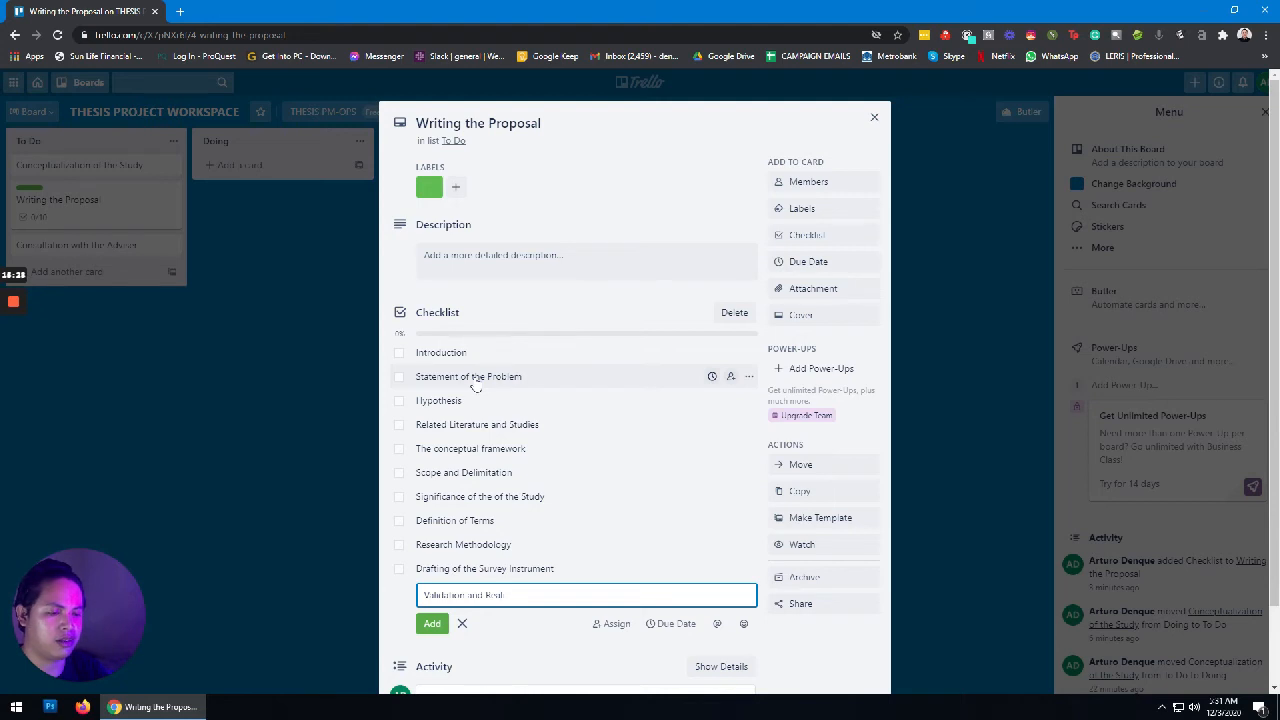
{"action": "type", "text": "iab"}
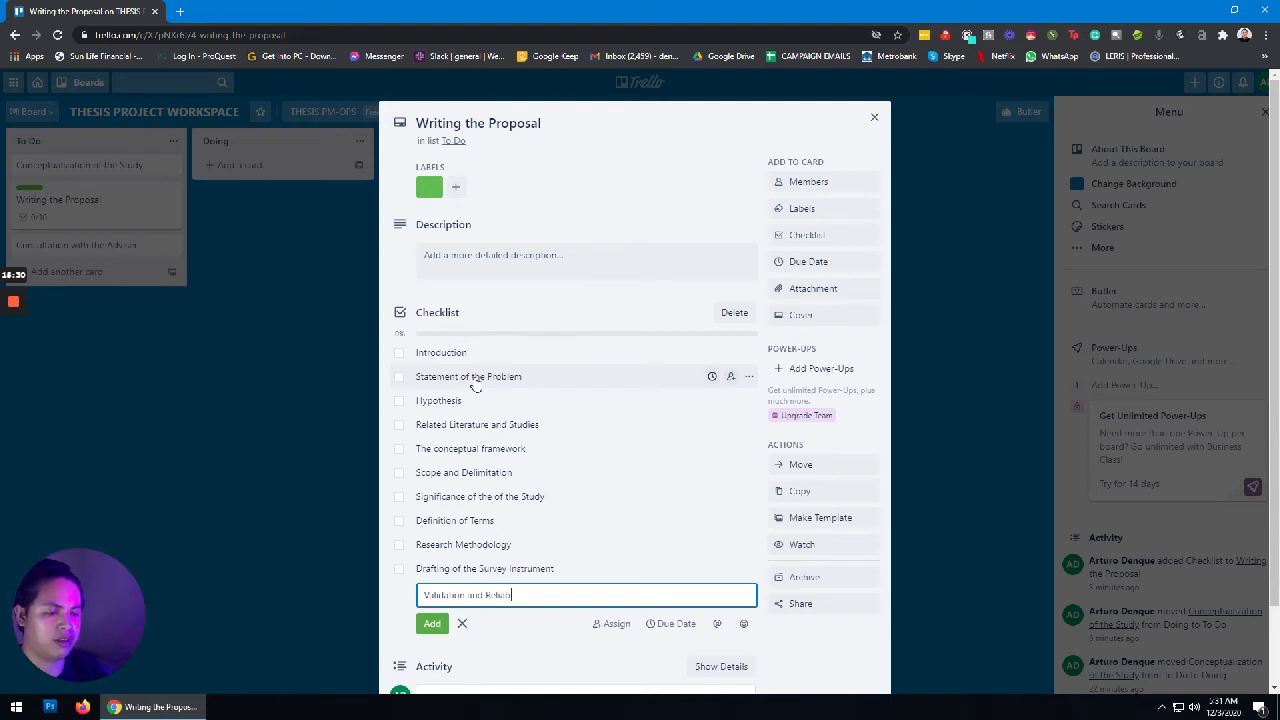
{"action": "type", "text": "ility Test o"}
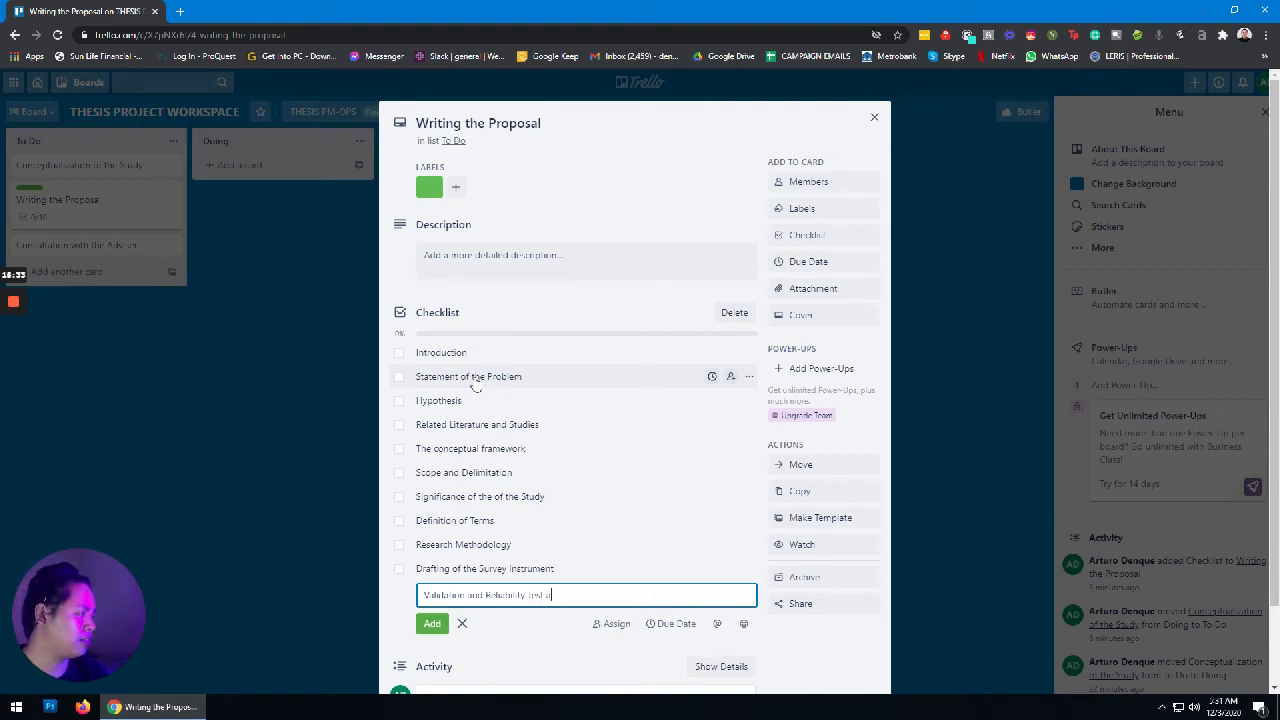
{"action": "type", "text": "f S"}
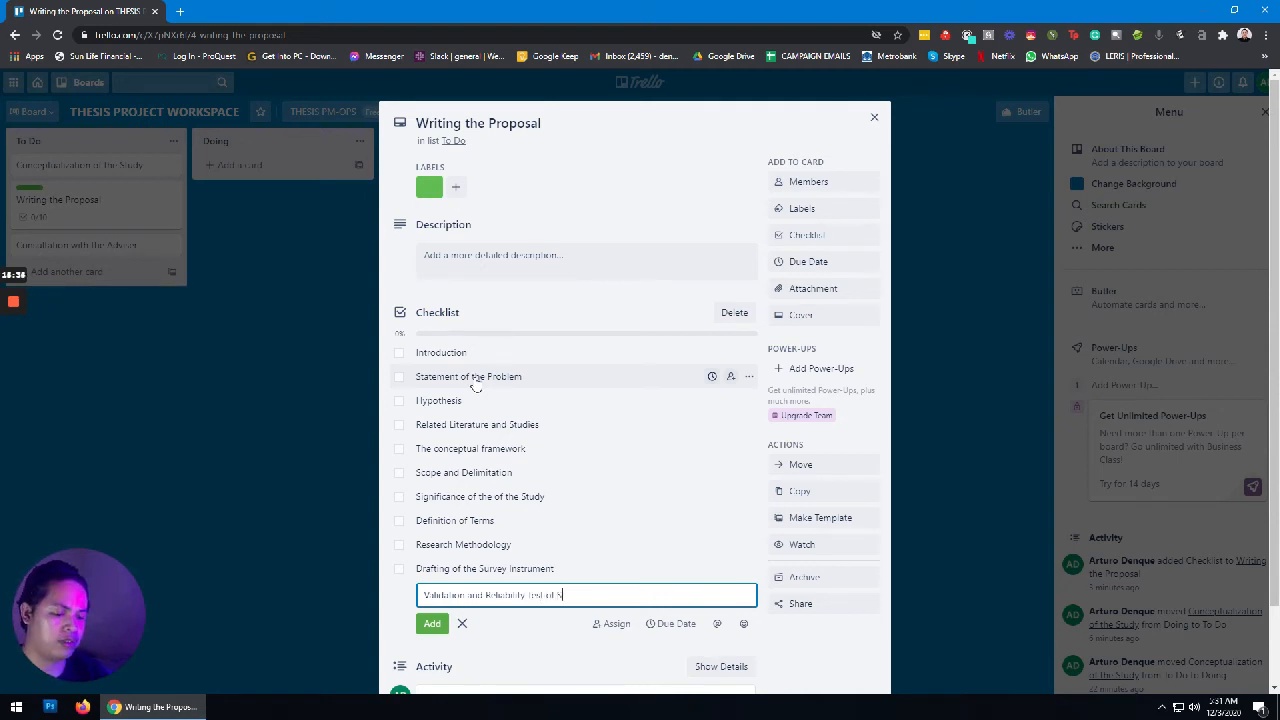
{"action": "type", "text": "urvey "}
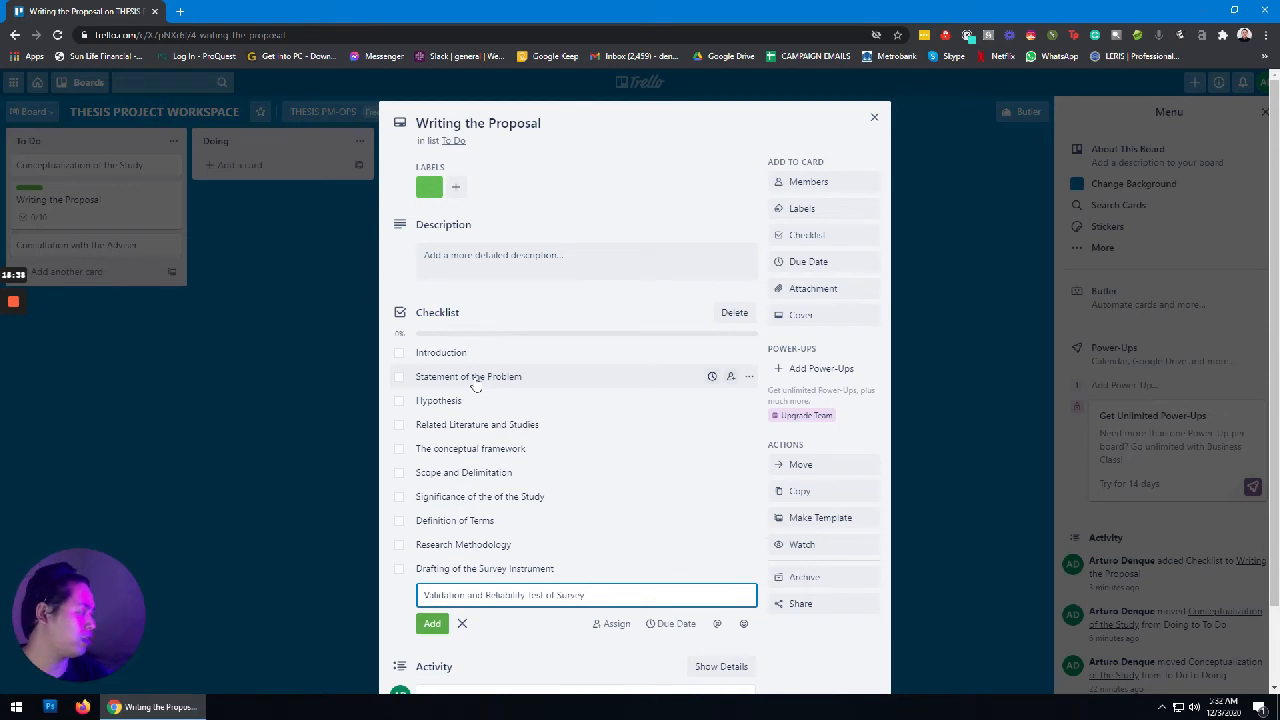
{"action": "type", "text": "Instrument"}
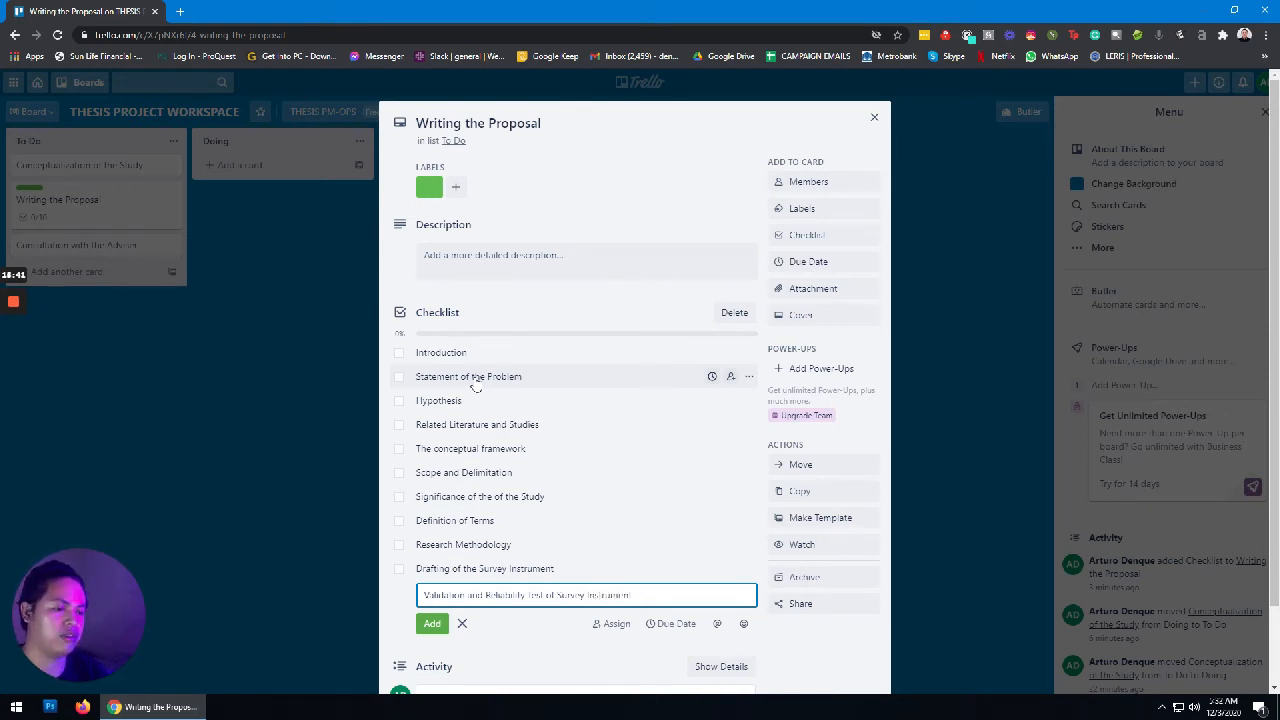
{"action": "key", "text": "Return"}
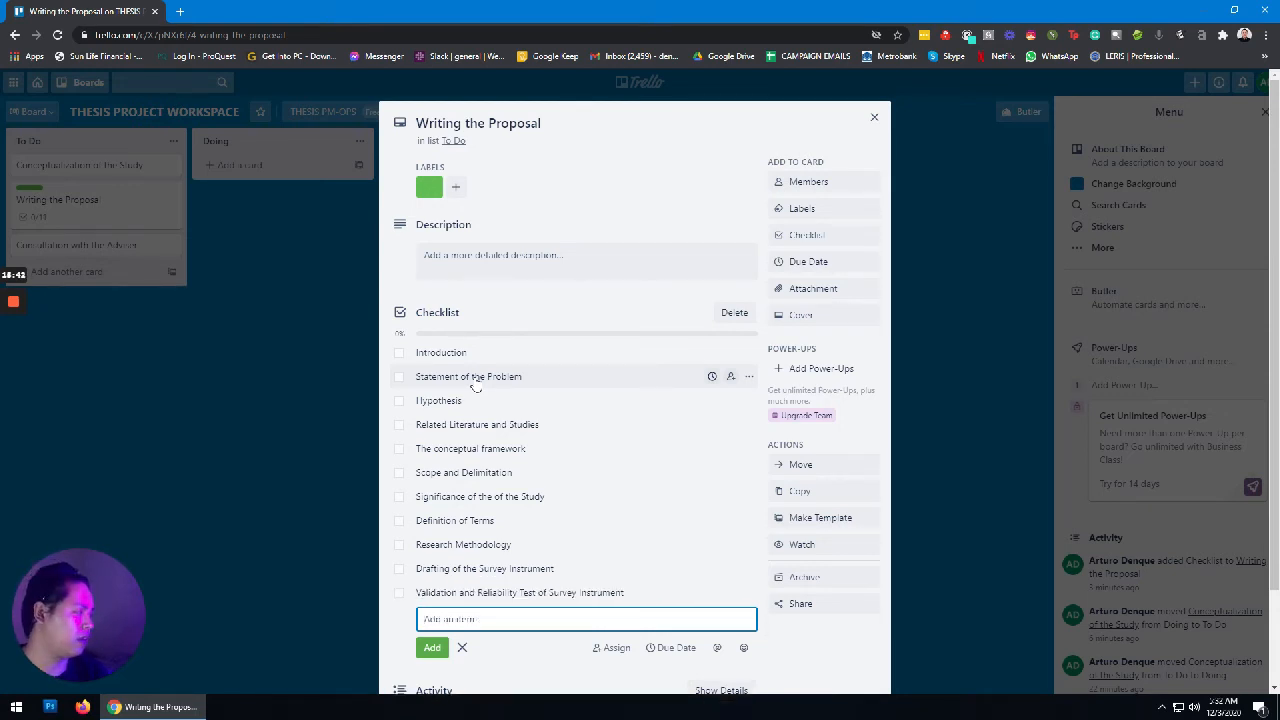
{"action": "type", "text": "D"}
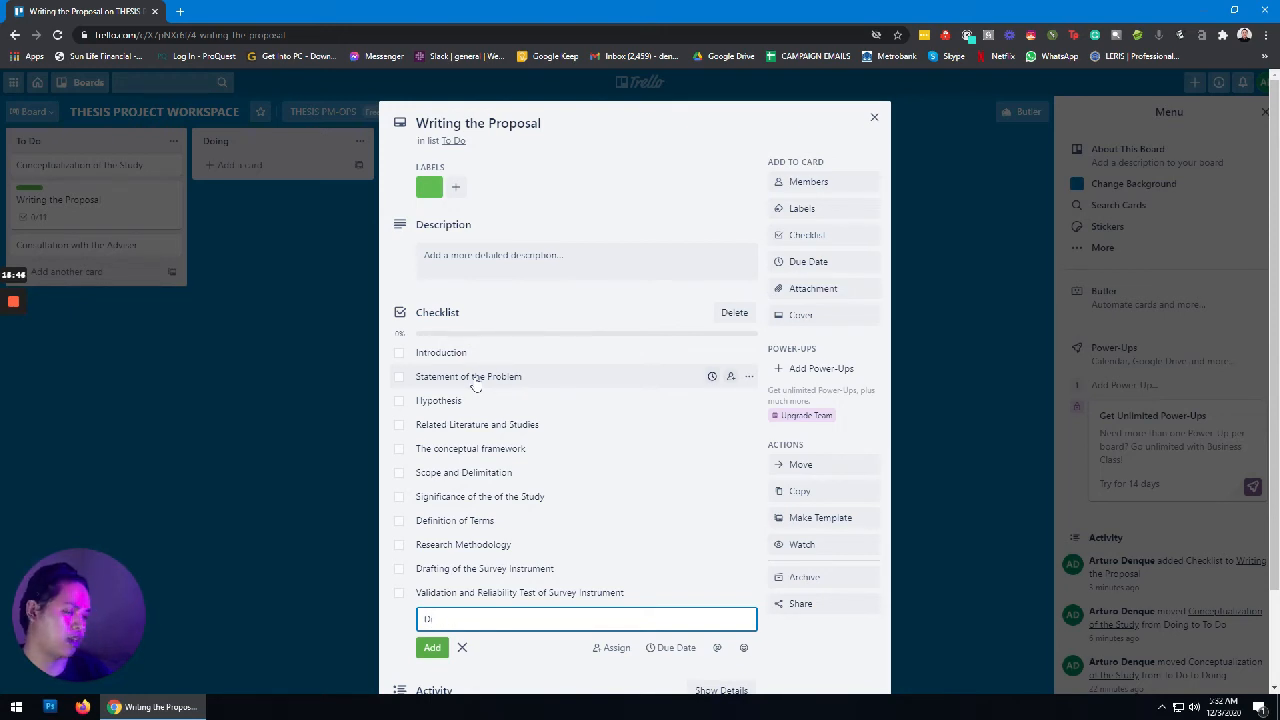
{"action": "type", "text": "raft Pro"}
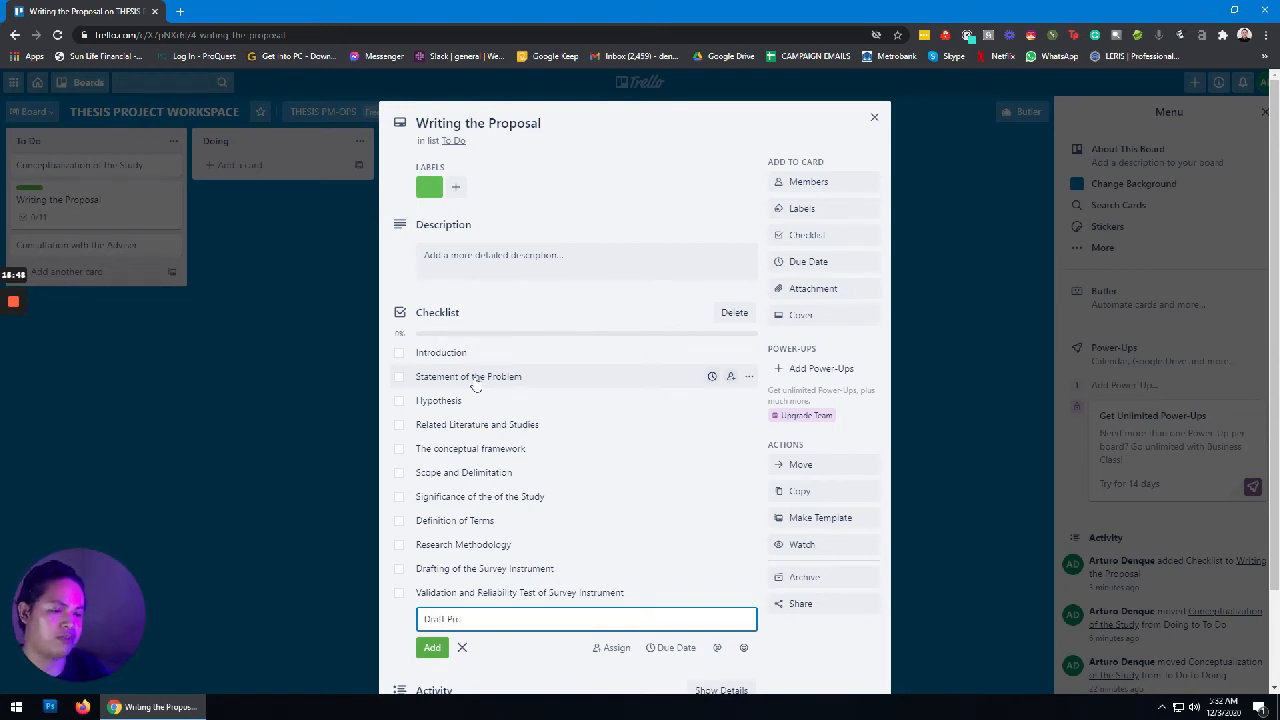
{"action": "type", "text": "posal"}
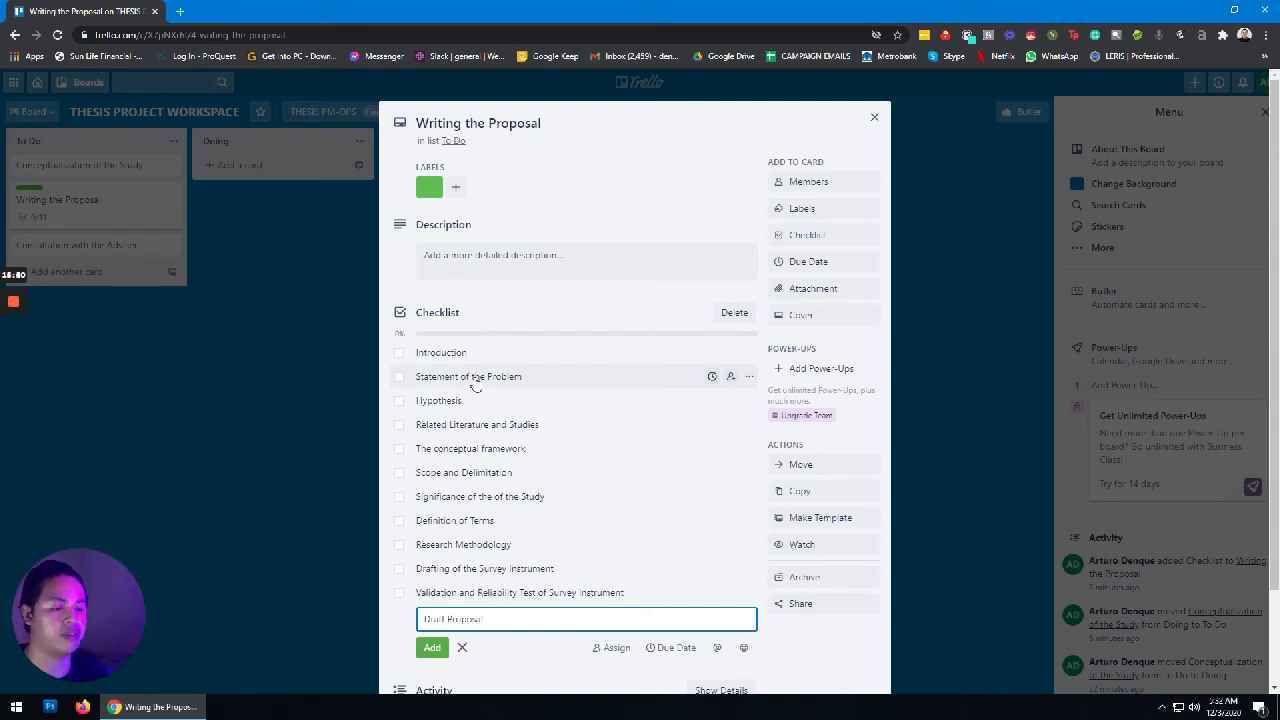
{"action": "key", "text": "Return"}
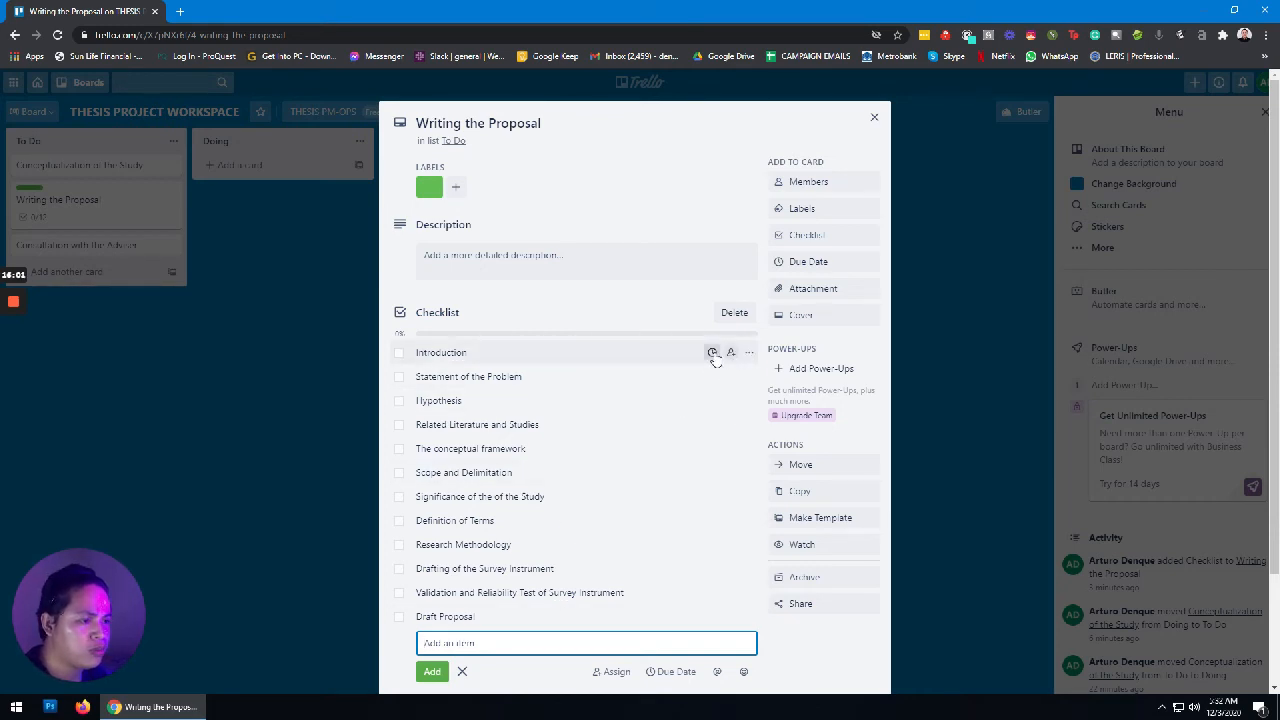
Step: Try giving the Introduction checklist item a due date, which brings up a Business Class offer
{"action": "left_click", "coordinate": [713, 355]}
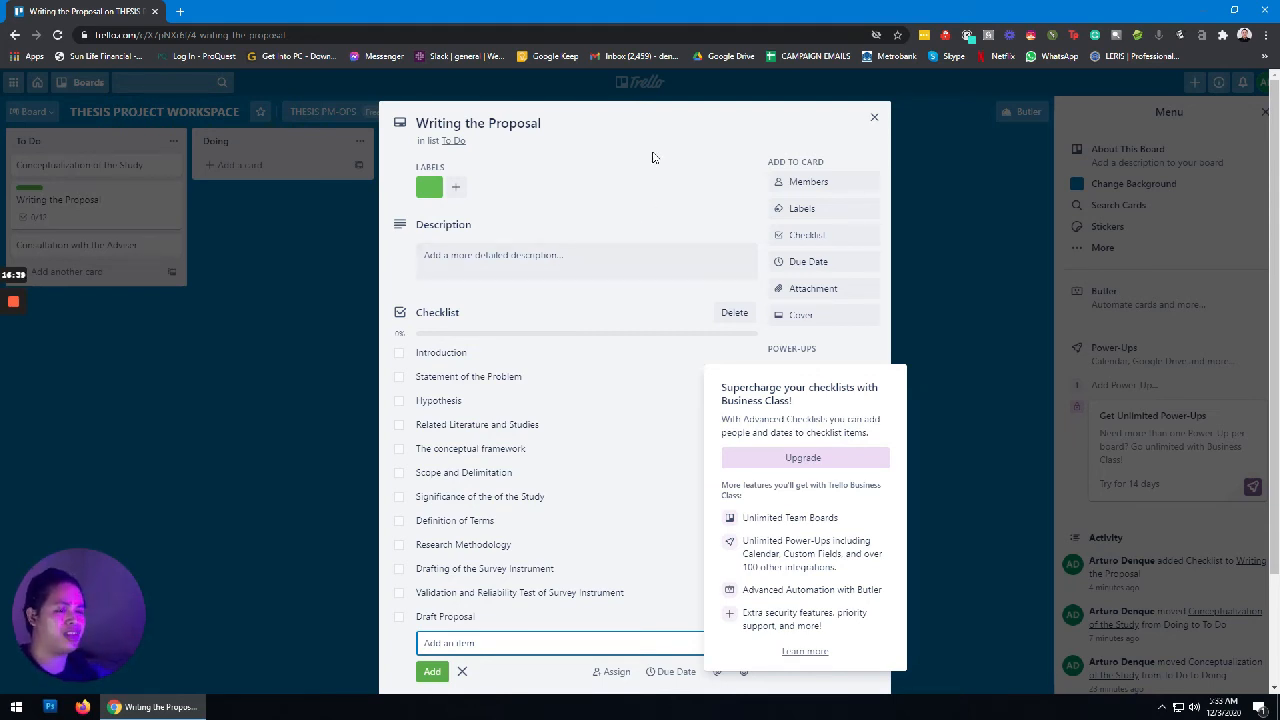
Step: Dismiss the upgrade offer and item editor, then look over the twelve unchecked items
{"action": "key", "text": "Escape"}
{"action": "scroll", "coordinate": [650, 165], "scroll_direction": "down", "scroll_amount": 2}
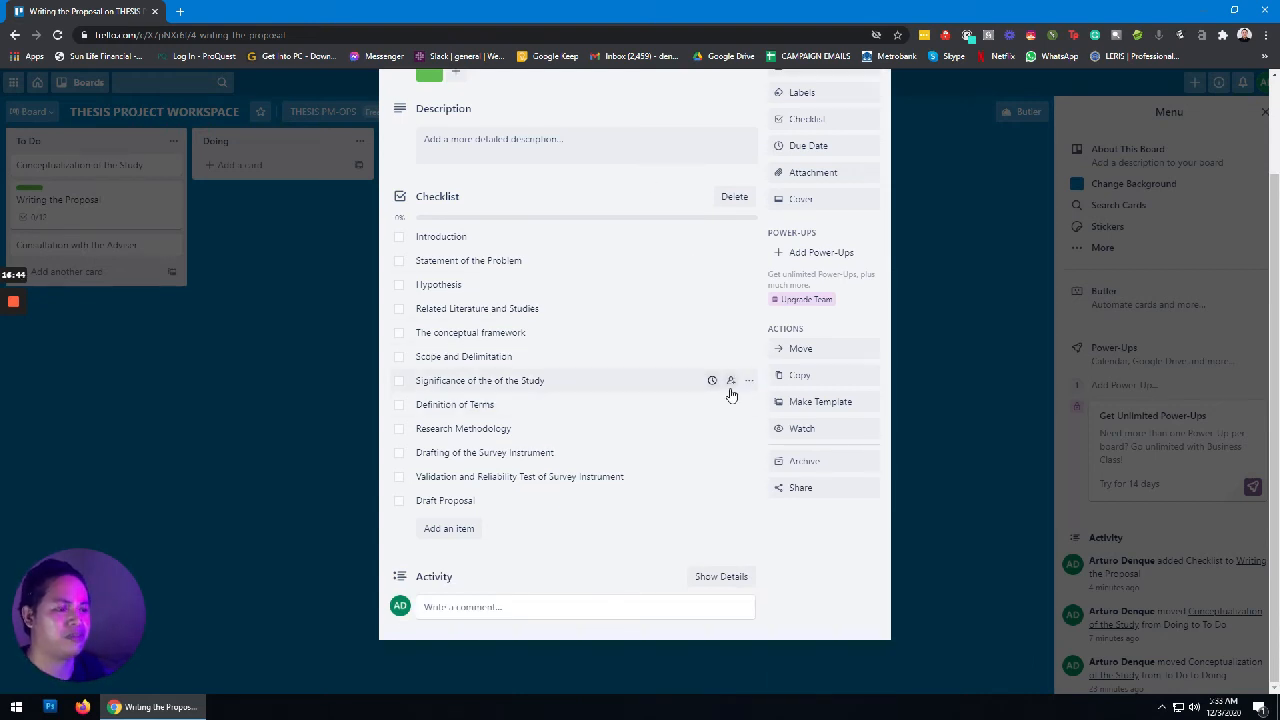
{"action": "scroll", "coordinate": [740, 400], "scroll_direction": "up", "scroll_amount": 2}
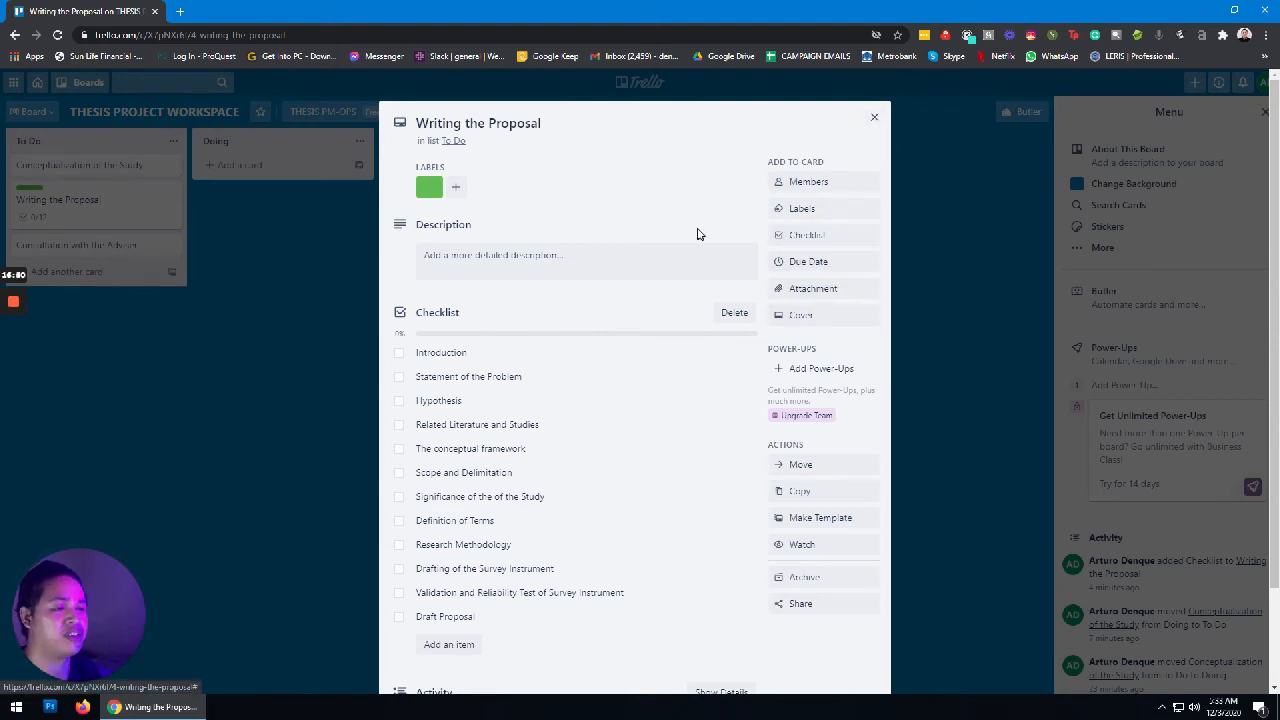
{"action": "scroll", "coordinate": [607, 390], "scroll_direction": "down", "scroll_amount": 1}
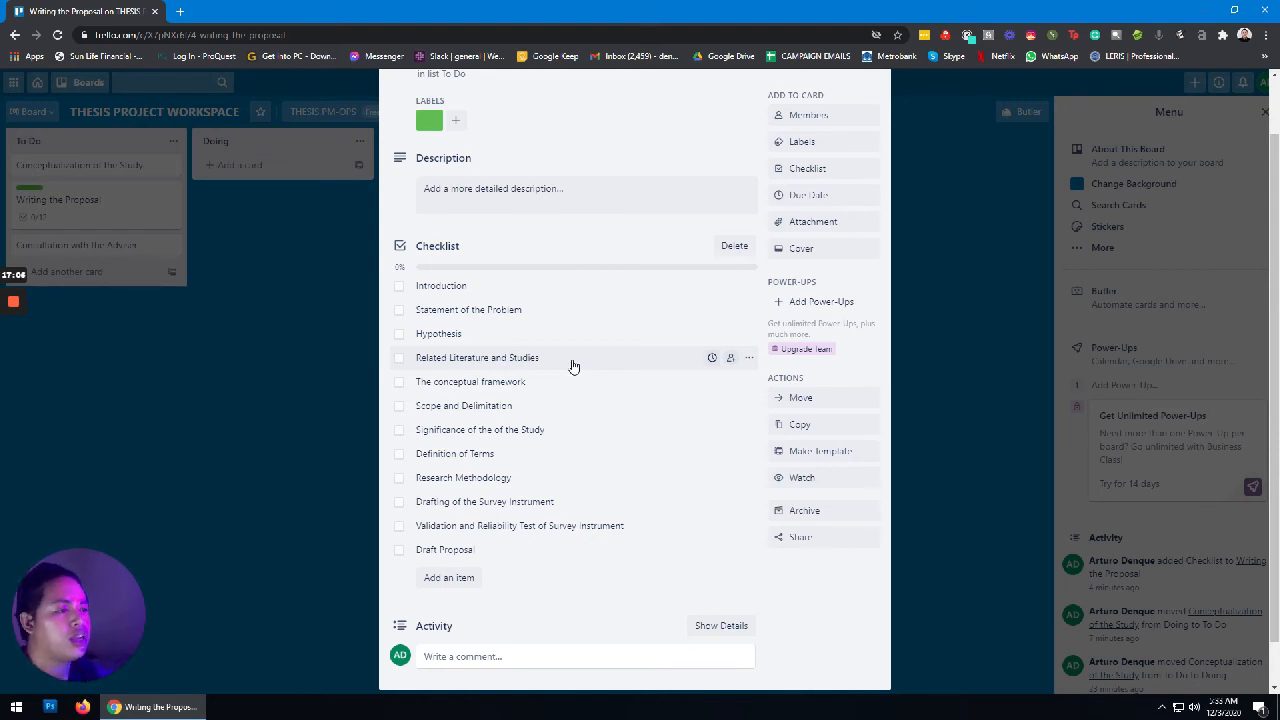
Step: Attach DISSERTATIONChapters1-5SectionRubric-8_19.pdf and 1.pdf from Documents\THESIS PROJECT MANAGEMENT\GAMIFICATION
{"action": "left_click", "coordinate": [800, 222]}
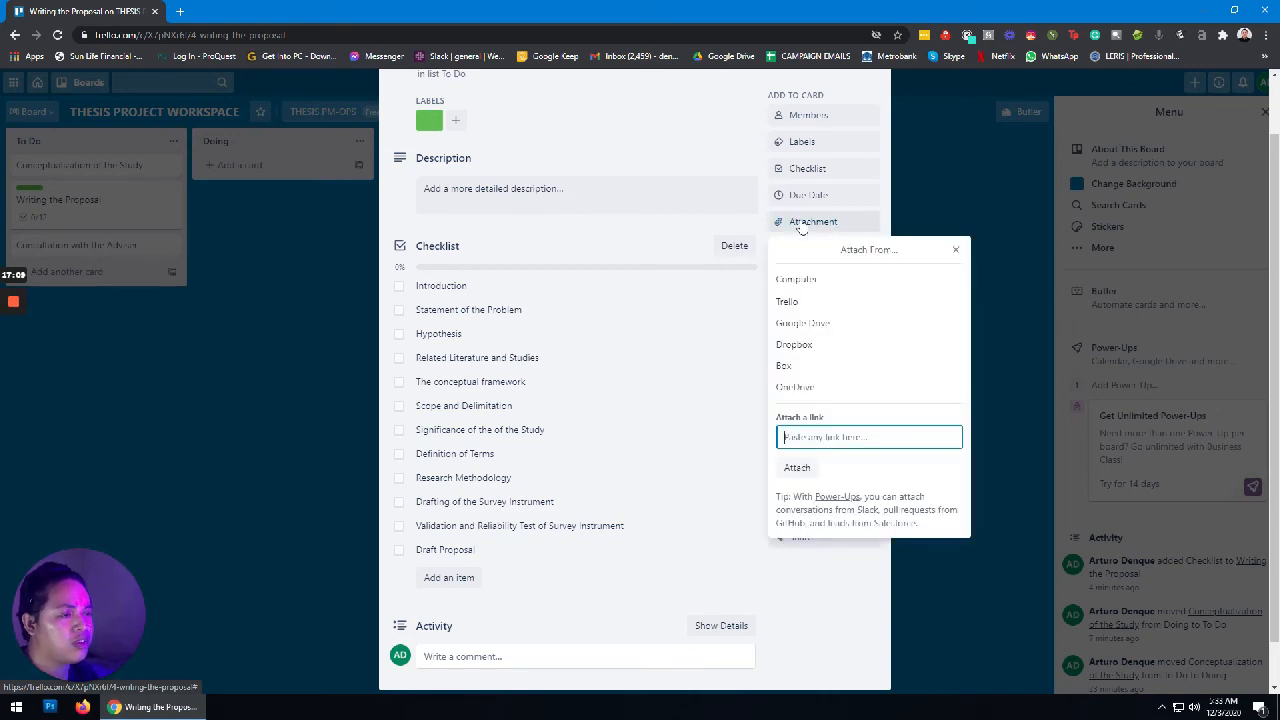
{"action": "left_click", "coordinate": [805, 280]}
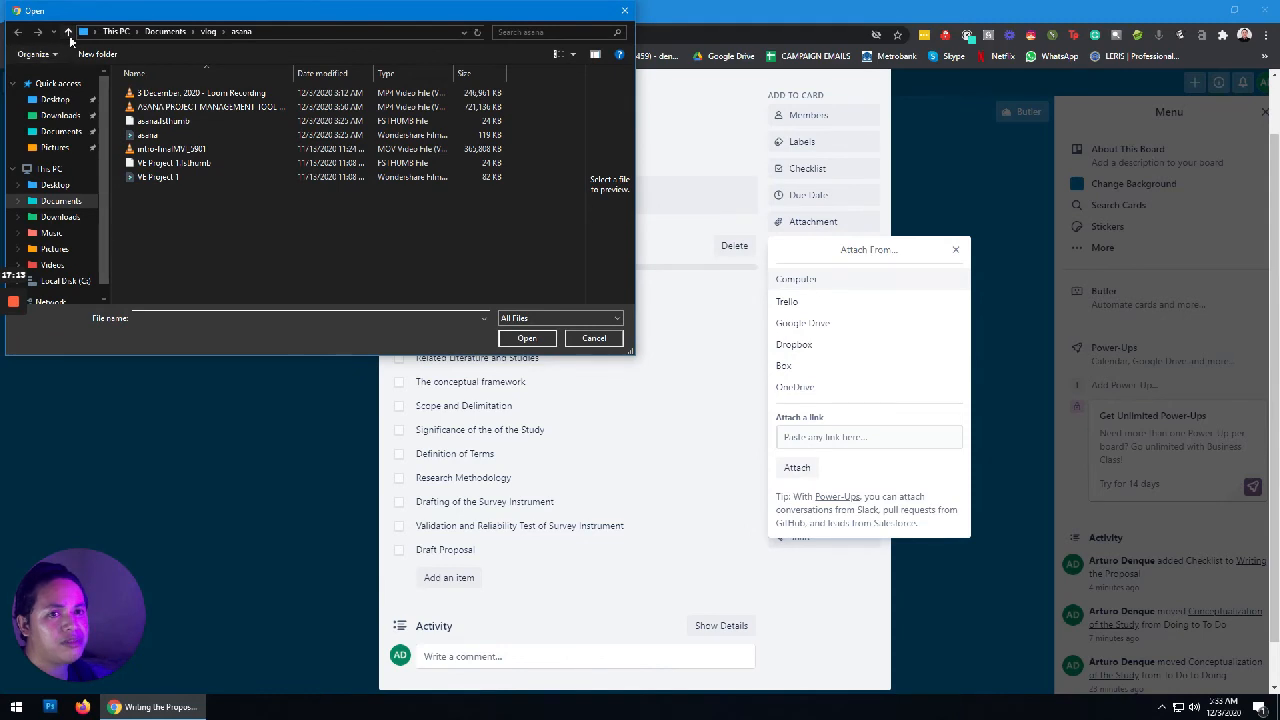
{"action": "left_click", "coordinate": [68, 33]}
{"action": "left_click", "coordinate": [68, 32]}
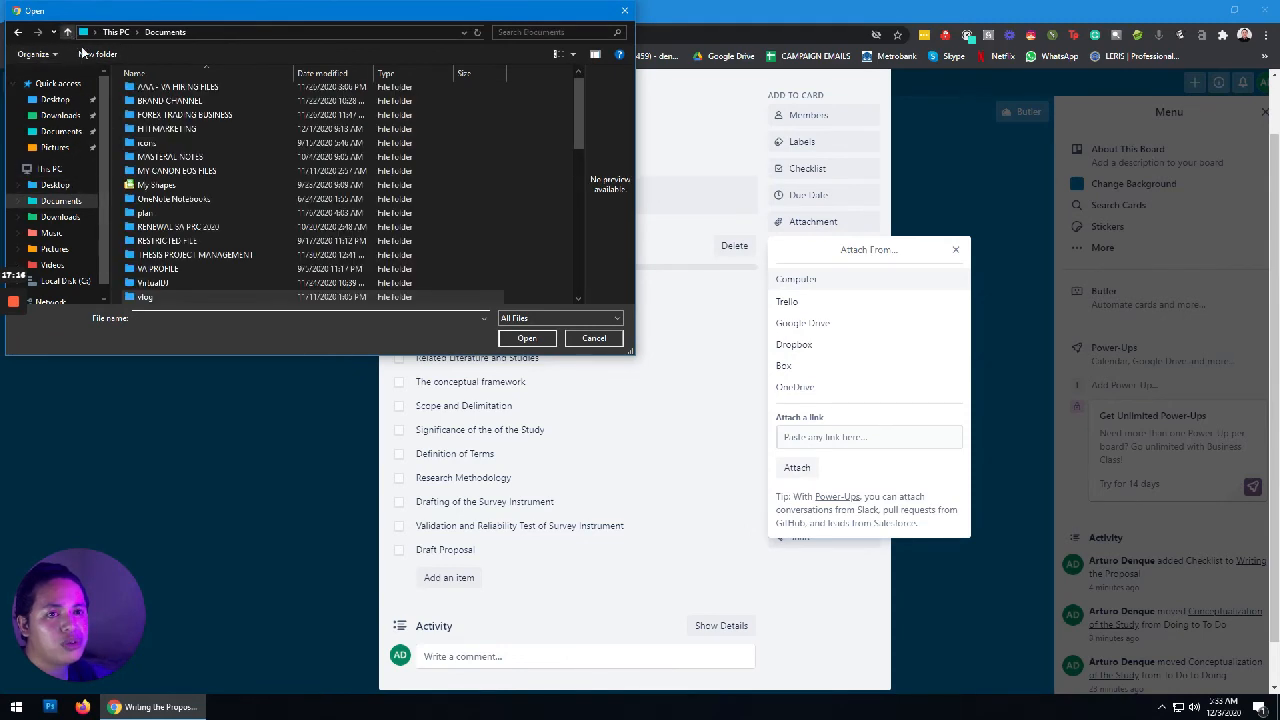
{"action": "scroll", "coordinate": [249, 224], "scroll_direction": "down", "scroll_amount": 1}
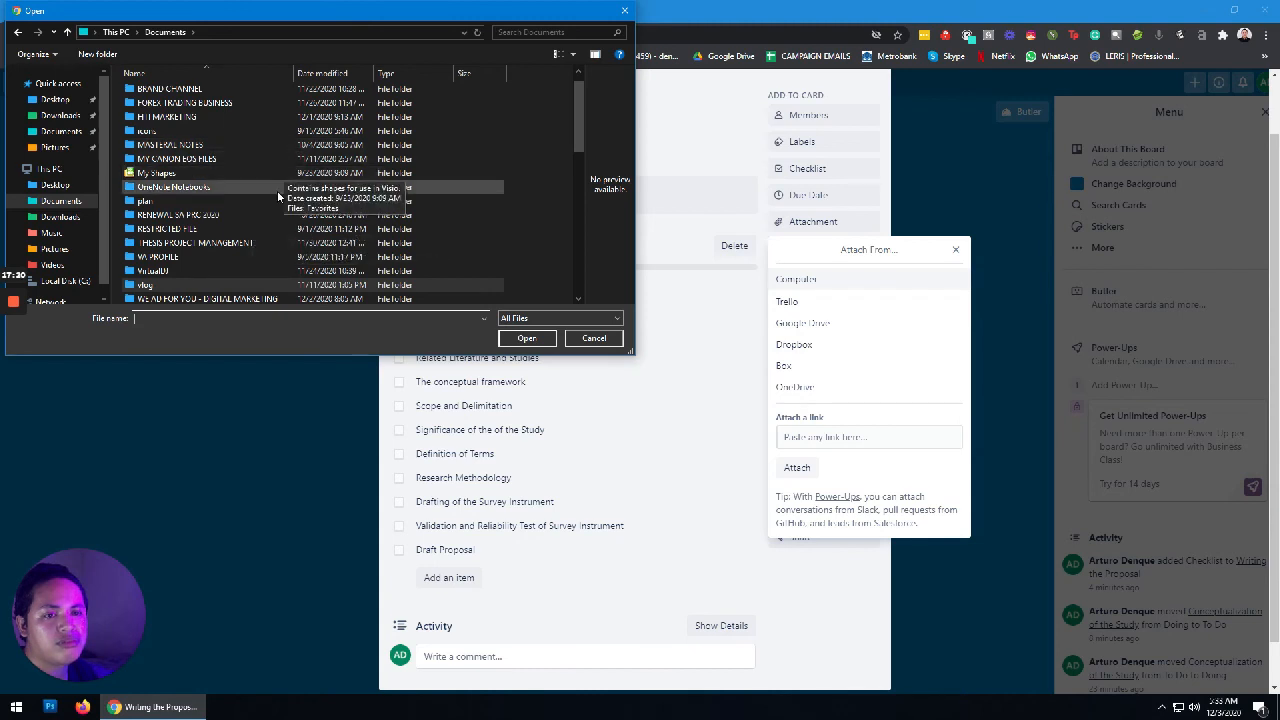
{"action": "double_click", "coordinate": [256, 241]}
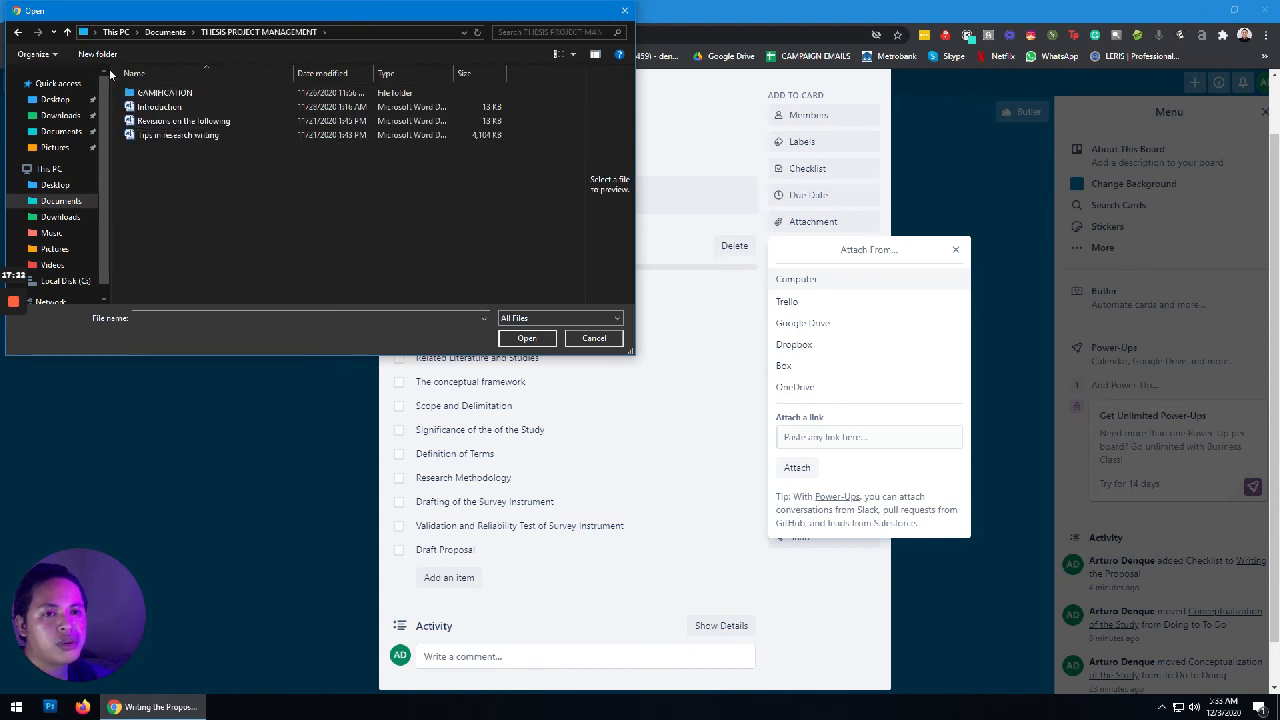
{"action": "double_click", "coordinate": [164, 94]}
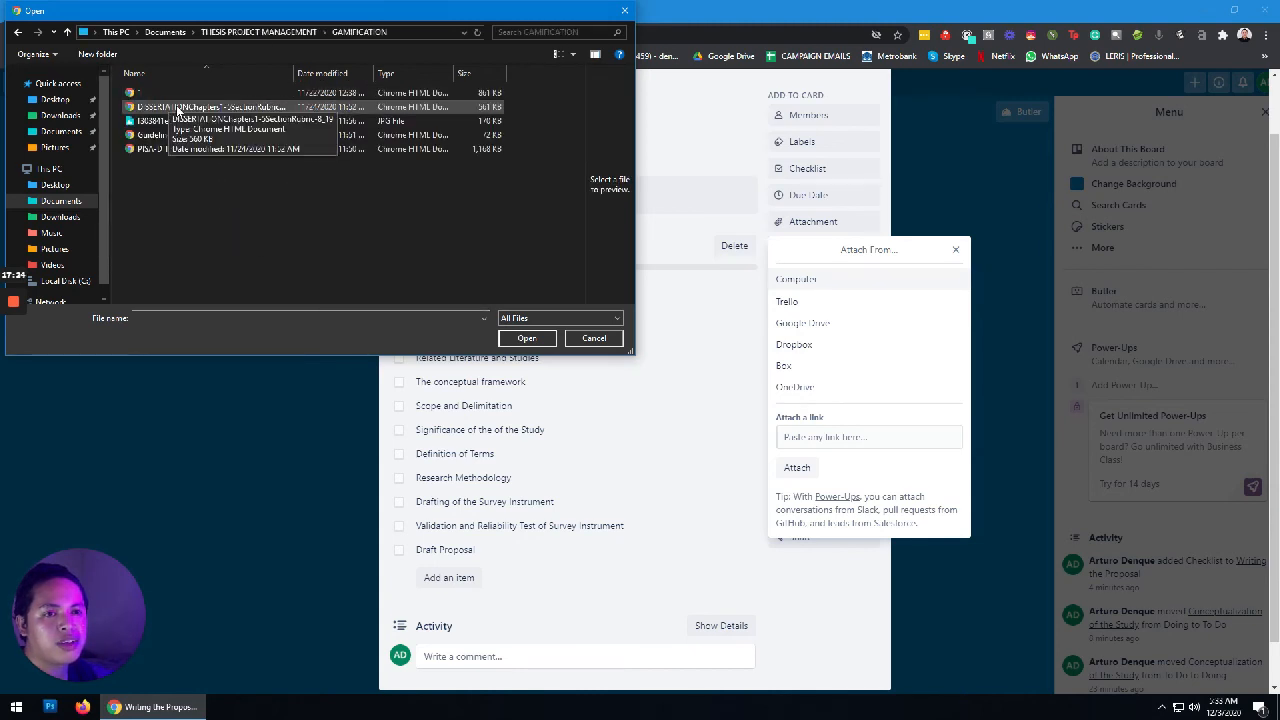
{"action": "left_click", "coordinate": [178, 108]}
{"action": "left_click", "coordinate": [178, 93], "text": "ctrl"}
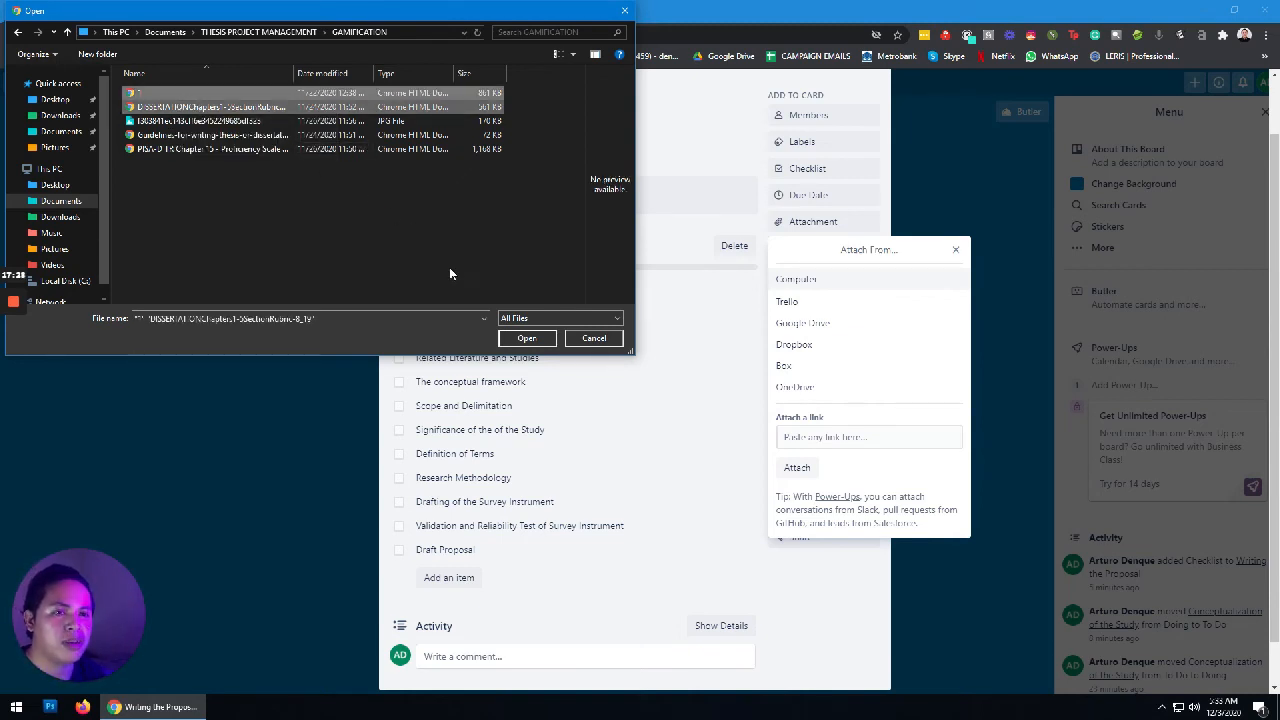
{"action": "left_click", "coordinate": [527, 339]}
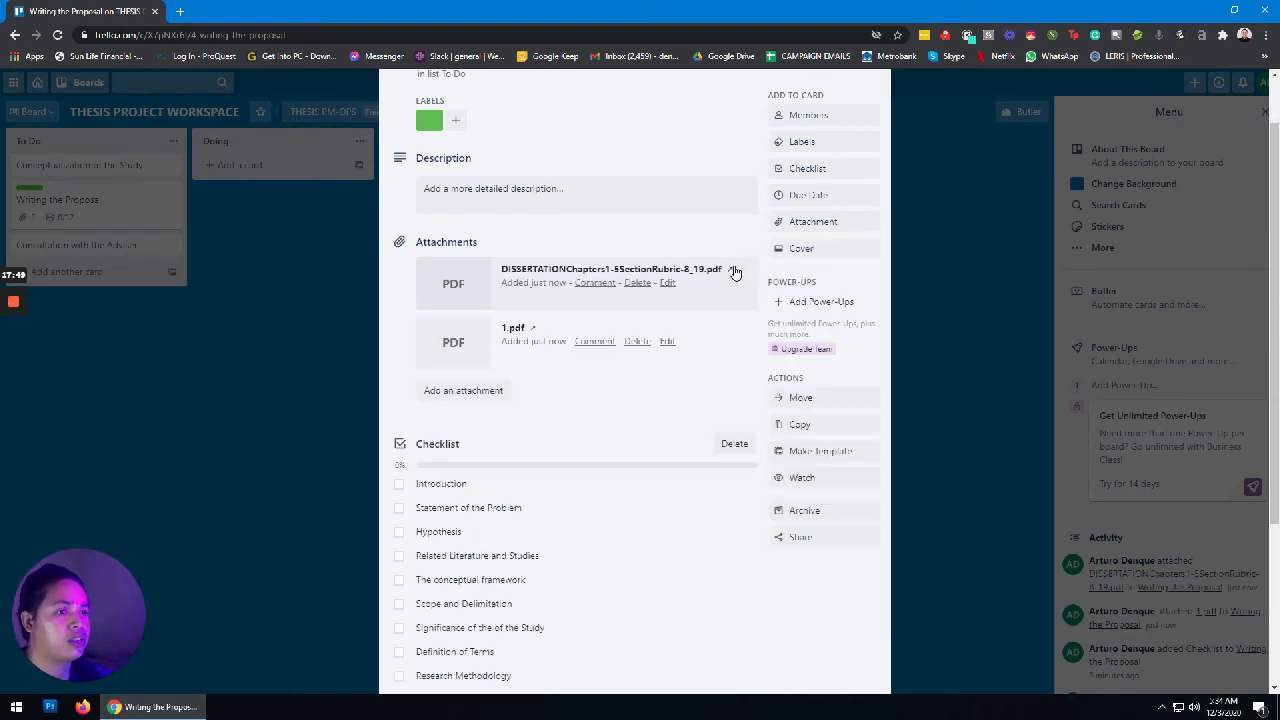
Step: Check the card's 2 attachments and 0/12 checklist, reopening it once, then return to the board
{"action": "scroll", "coordinate": [688, 428], "scroll_direction": "down", "scroll_amount": 3}
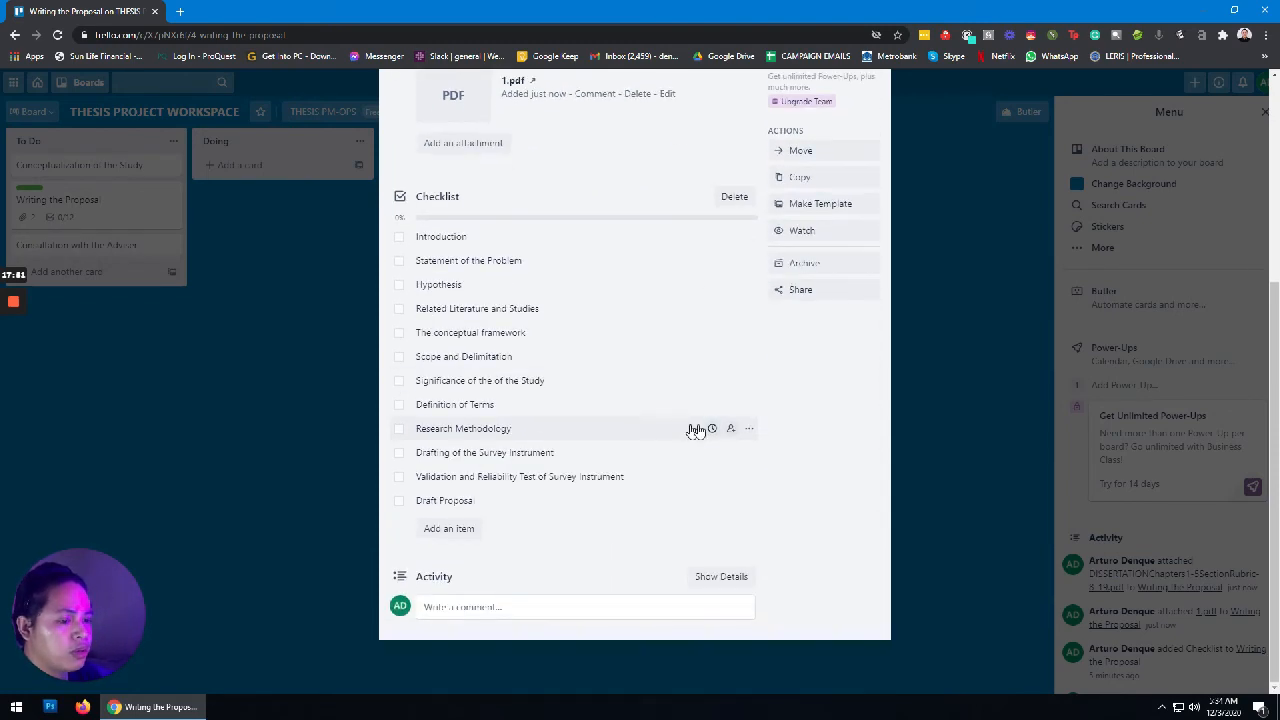
{"action": "scroll", "coordinate": [694, 426], "scroll_direction": "up", "scroll_amount": 4}
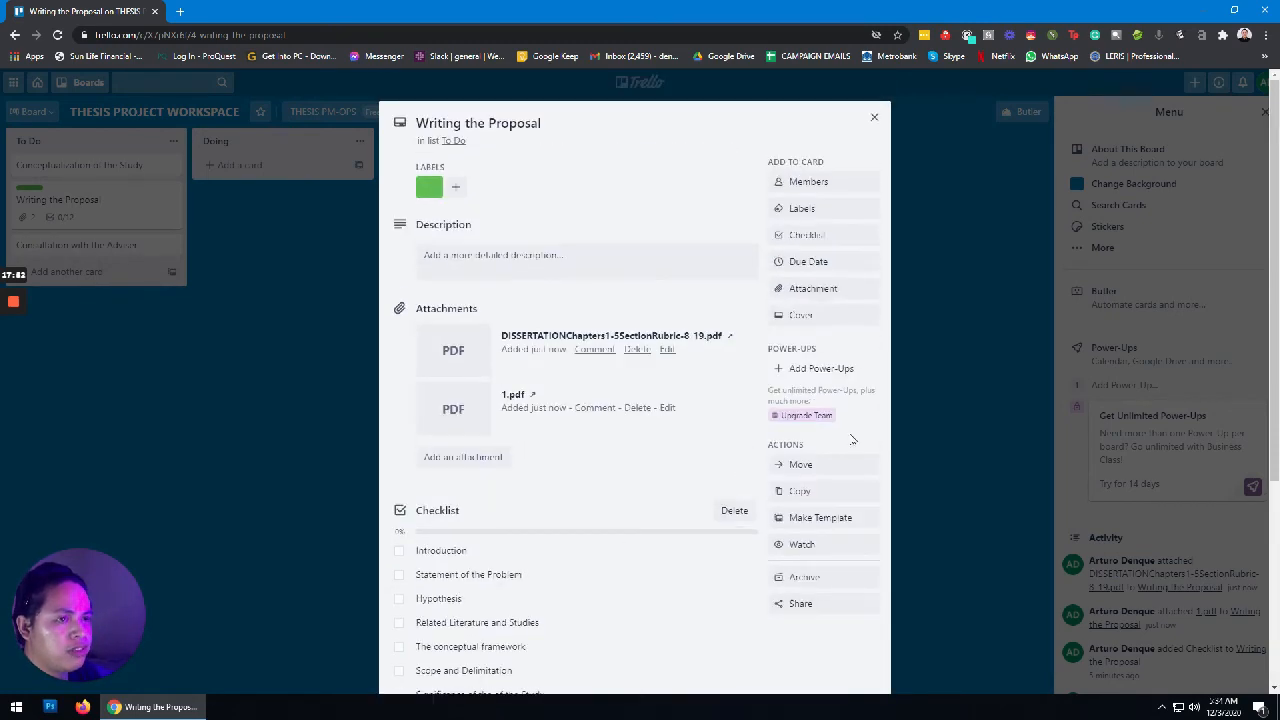
{"action": "left_click", "coordinate": [874, 117]}
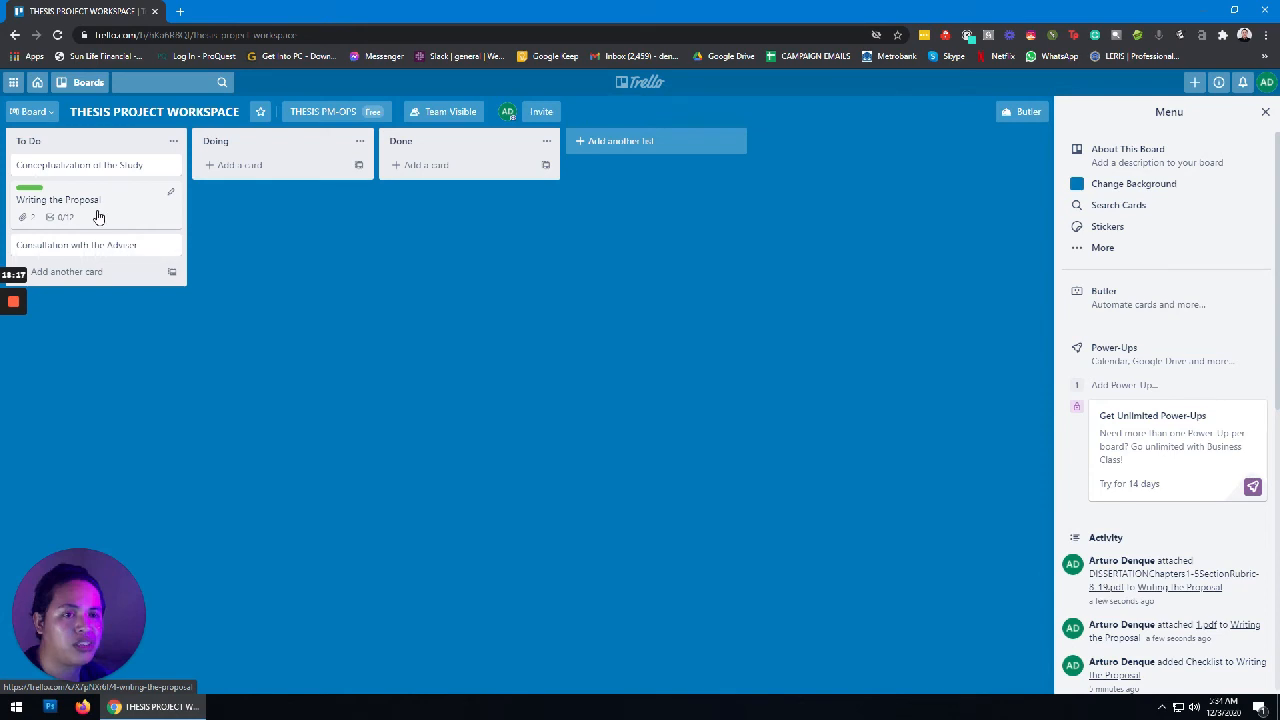
{"action": "left_click", "coordinate": [97, 214]}
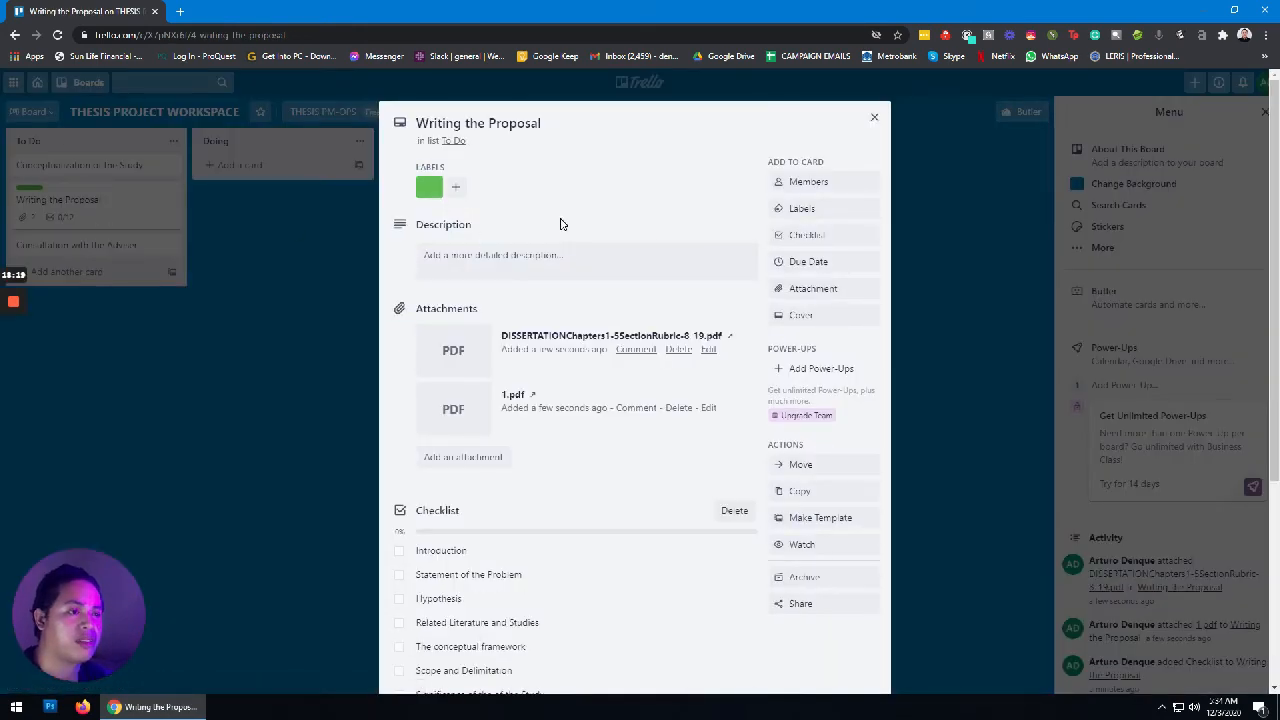
{"action": "scroll", "coordinate": [650, 322], "scroll_direction": "down", "scroll_amount": 2}
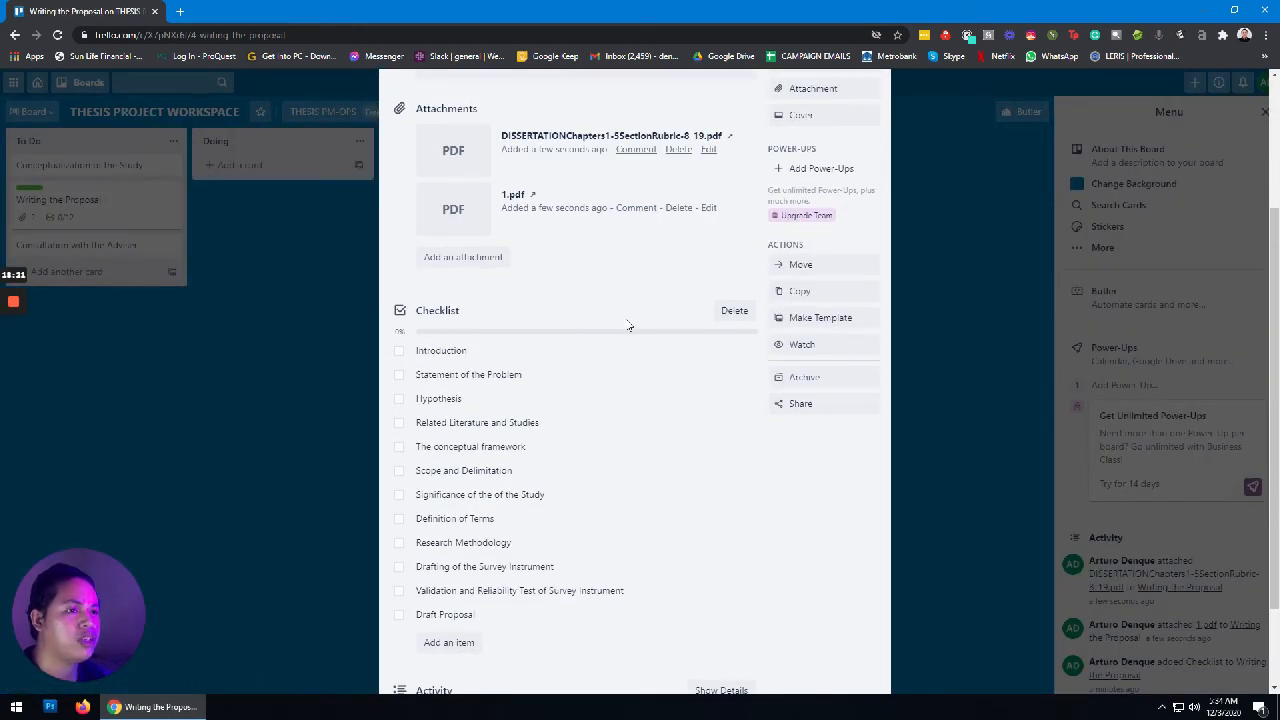
{"action": "left_click", "coordinate": [979, 260]}
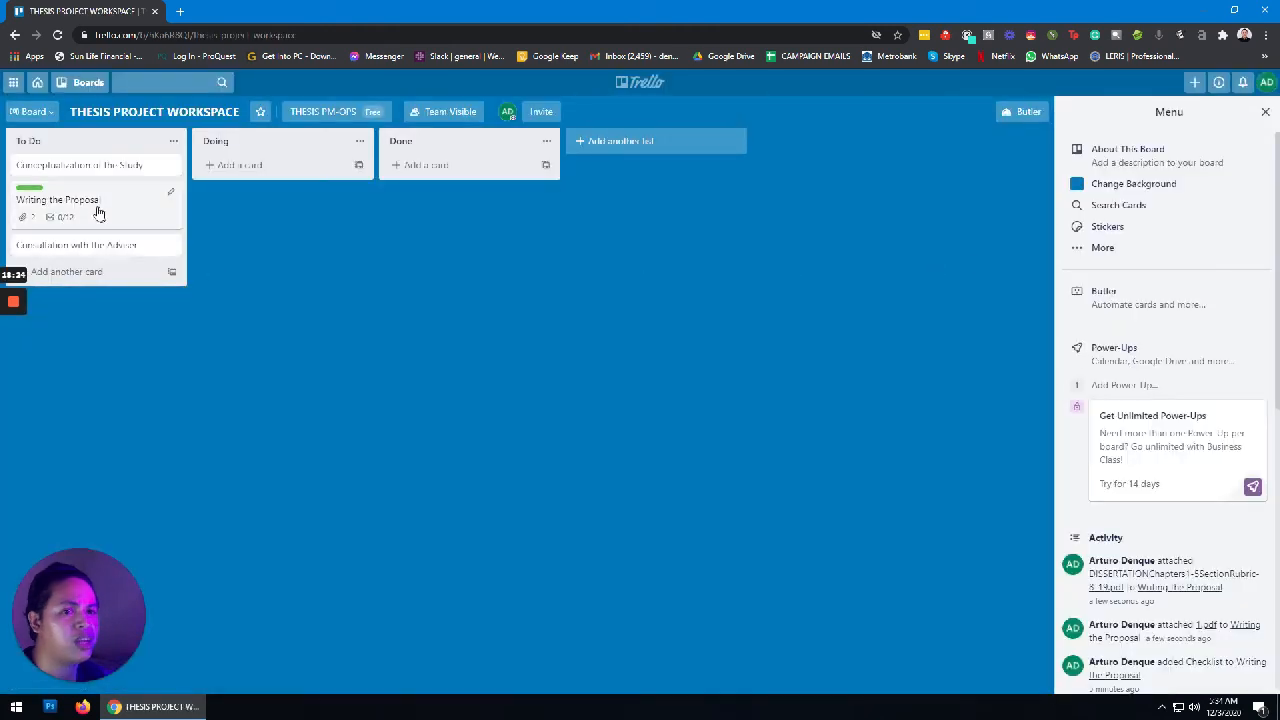
Step: Move Writing the Proposal to Doing and tick its Introduction checklist item, reaching 1/12
{"action": "left_click_drag", "start_coordinate": [85, 207], "coordinate": [266, 172]}
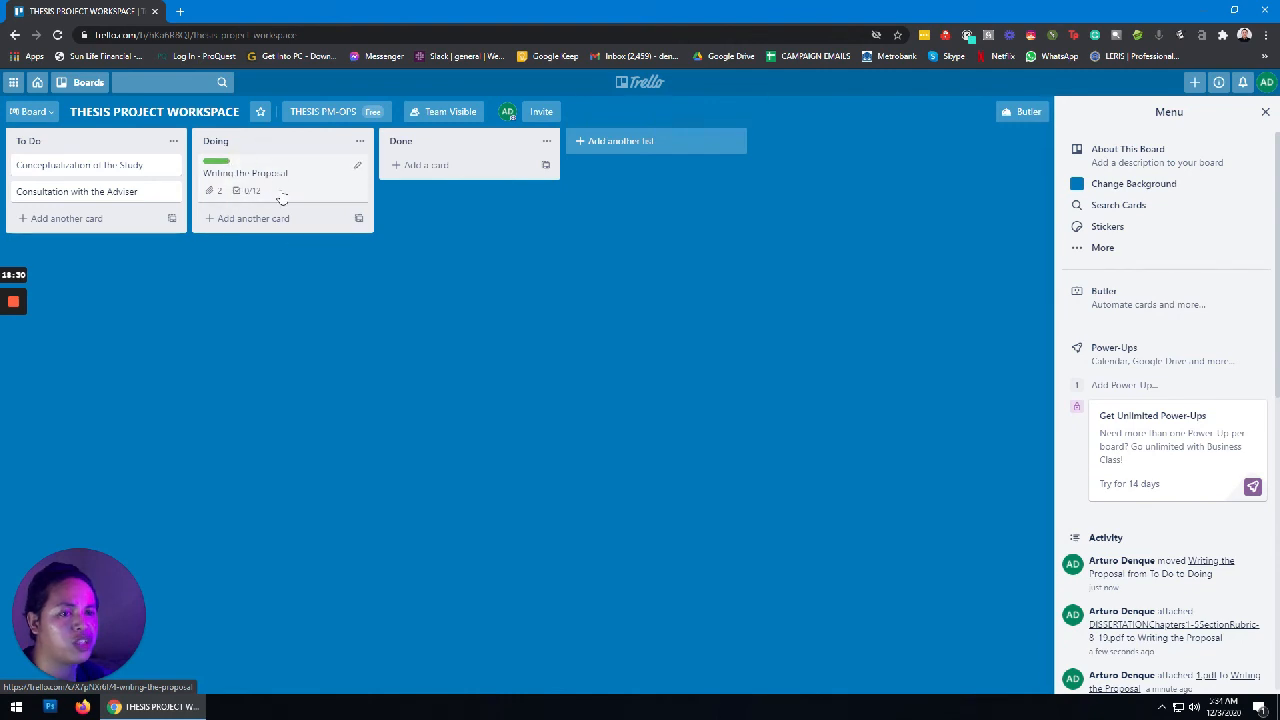
{"action": "left_click", "coordinate": [299, 177]}
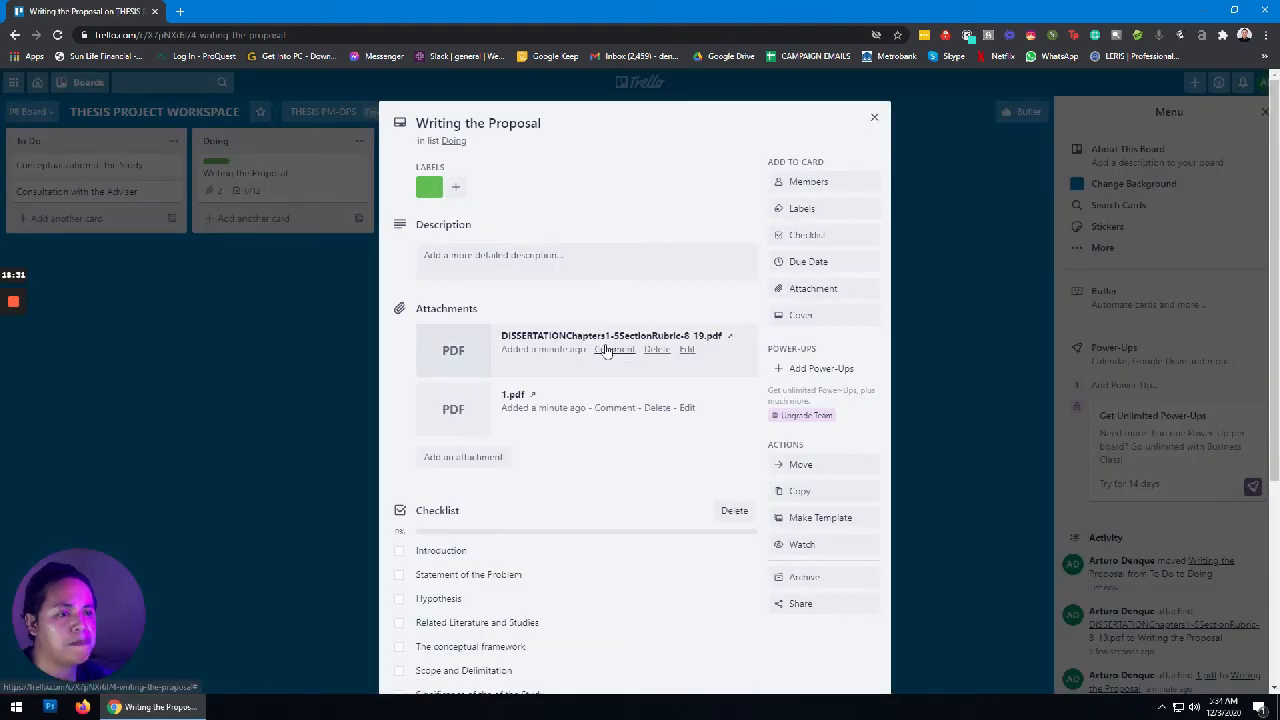
{"action": "scroll", "coordinate": [591, 386], "scroll_direction": "down", "scroll_amount": 3}
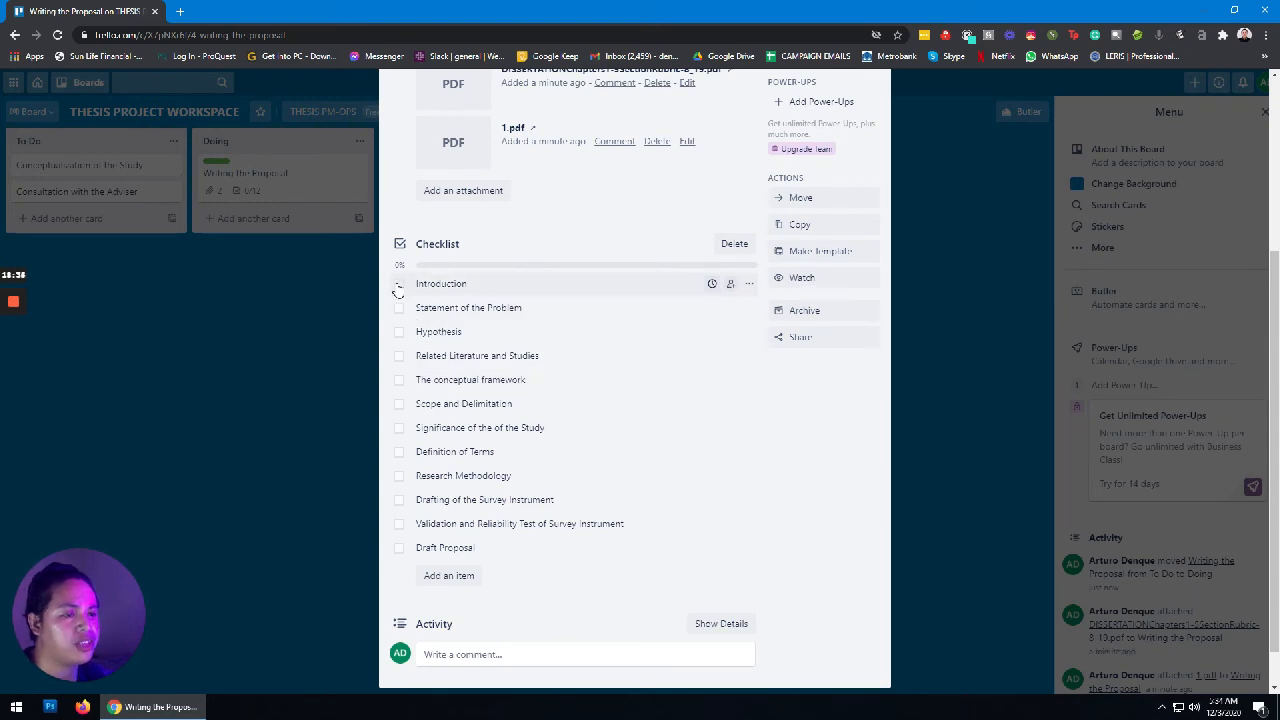
{"action": "left_click", "coordinate": [398, 287]}
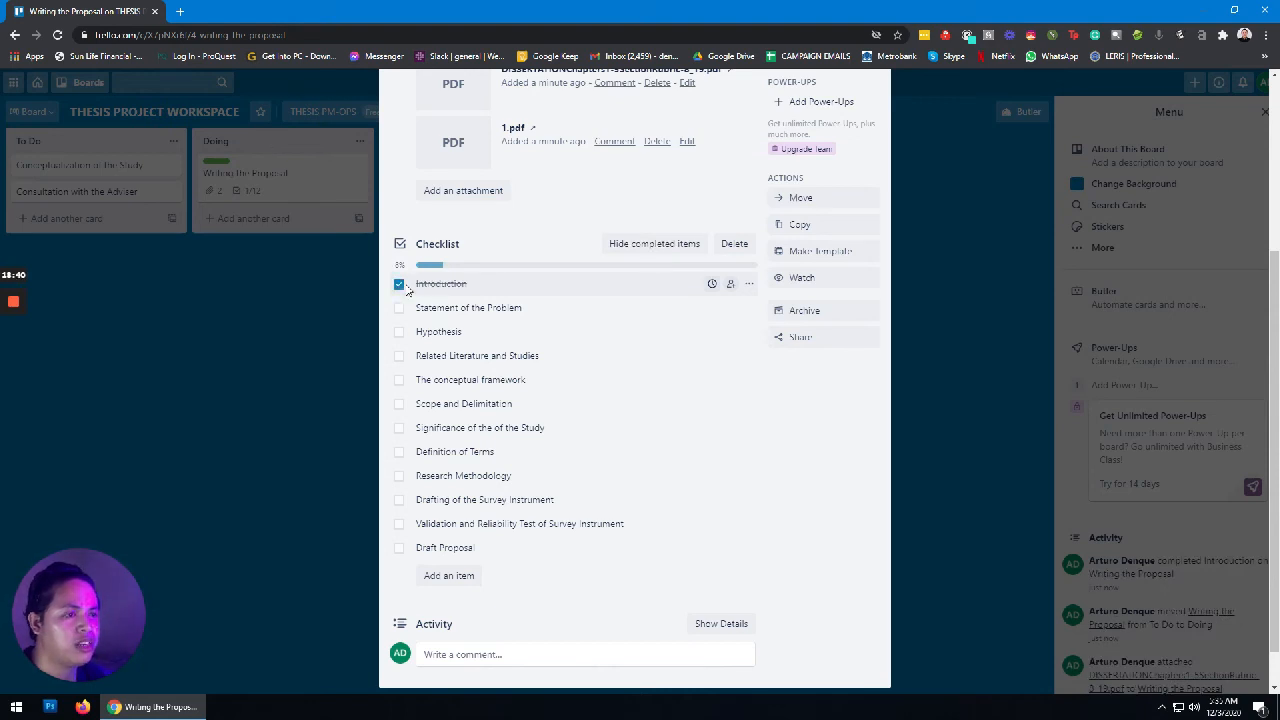
{"action": "scroll", "coordinate": [554, 351], "scroll_direction": "up", "scroll_amount": 2}
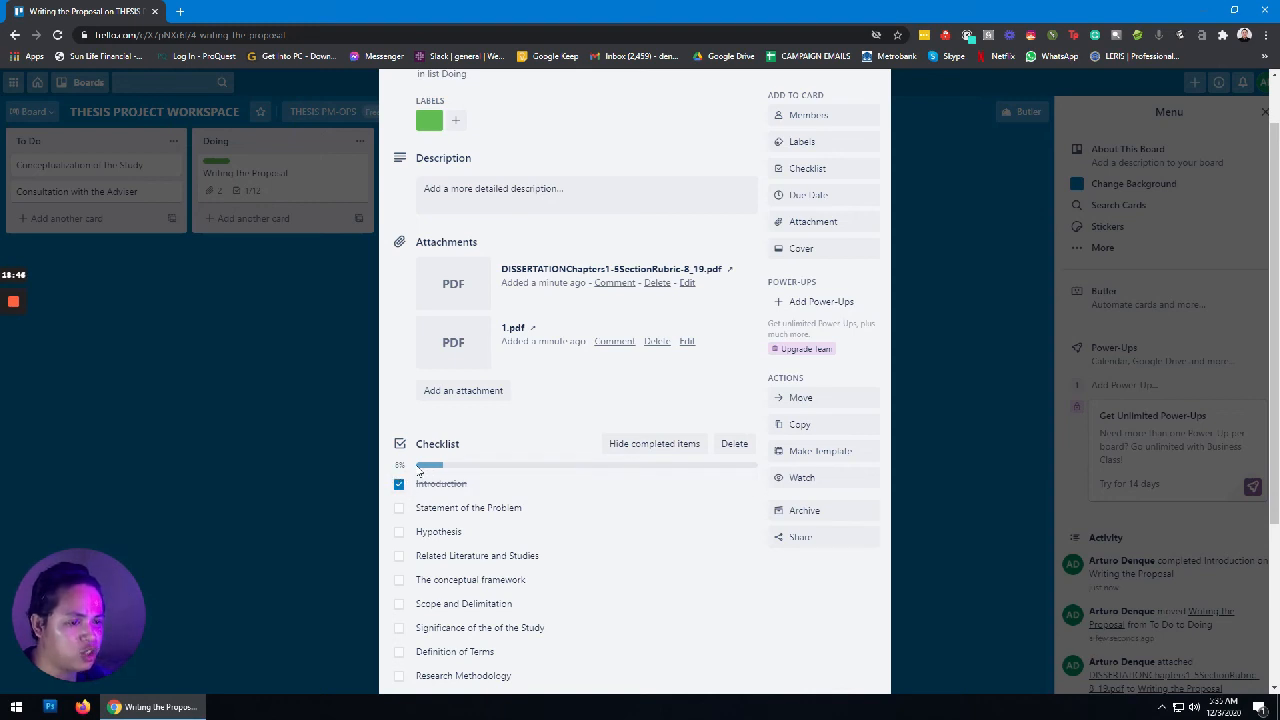
{"action": "scroll", "coordinate": [468, 476], "scroll_direction": "down", "scroll_amount": 3}
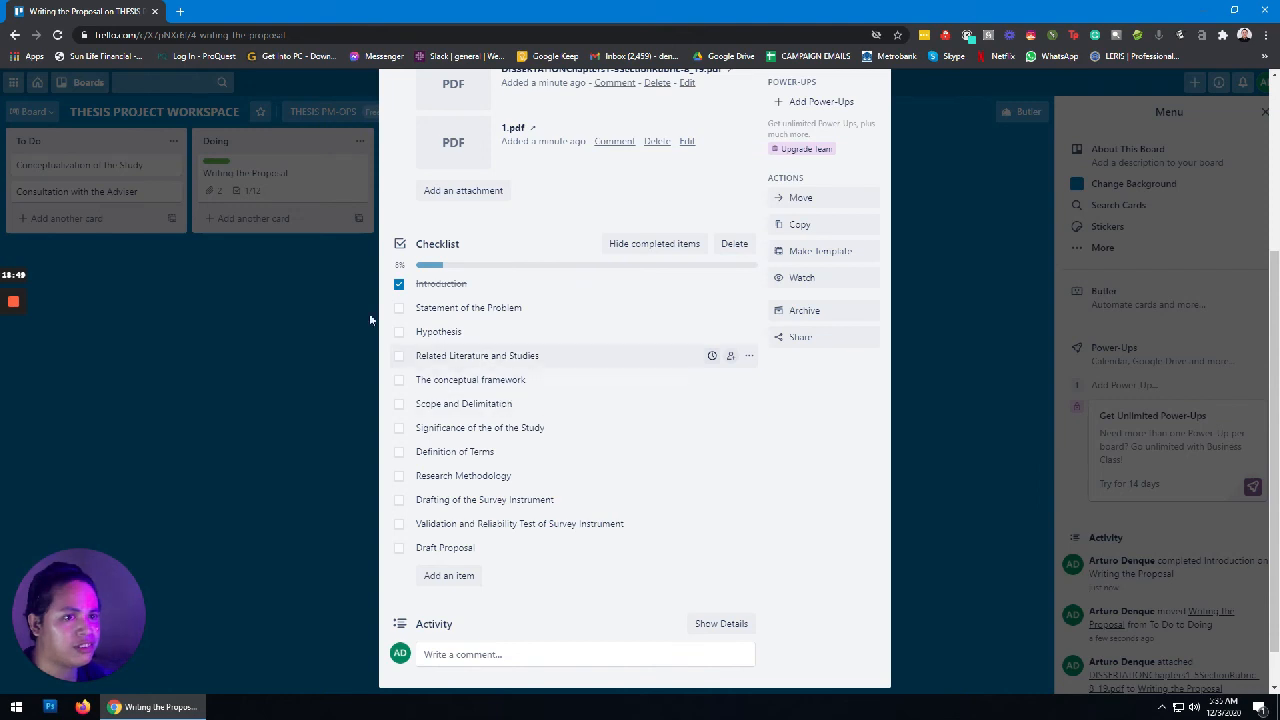
{"action": "scroll", "coordinate": [543, 386], "scroll_direction": "up", "scroll_amount": 3}
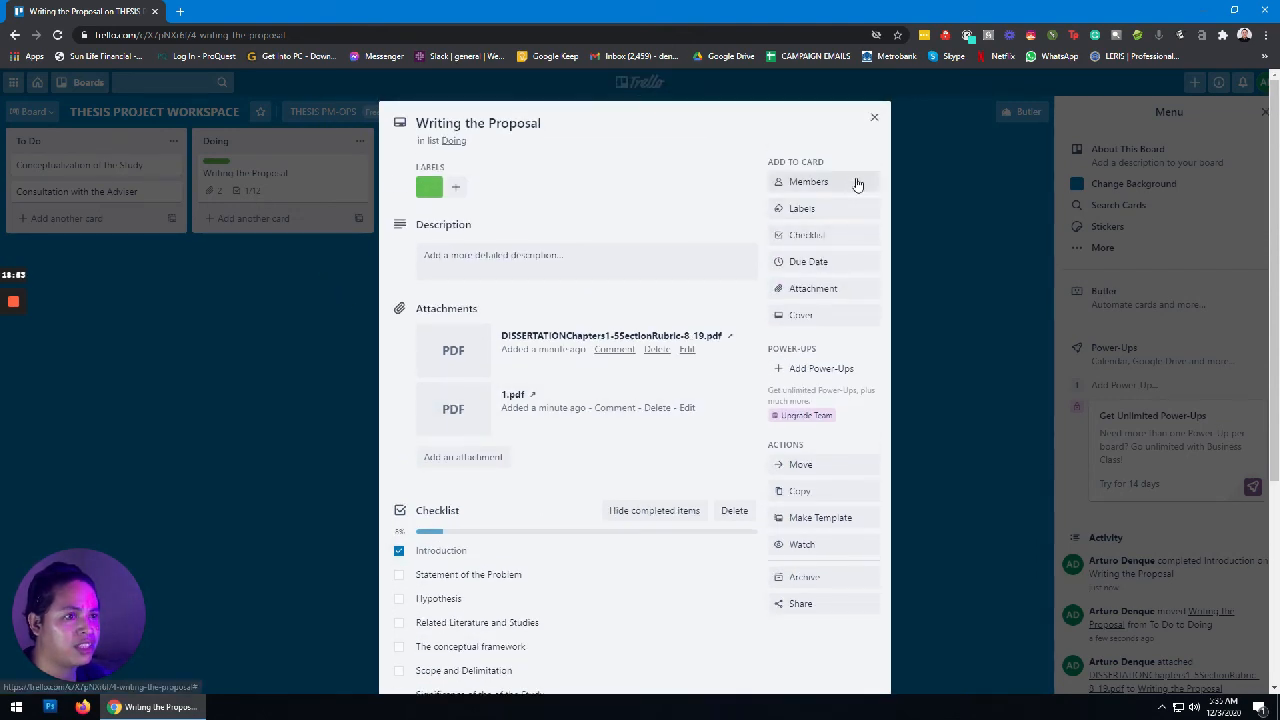
{"action": "left_click", "coordinate": [874, 117]}
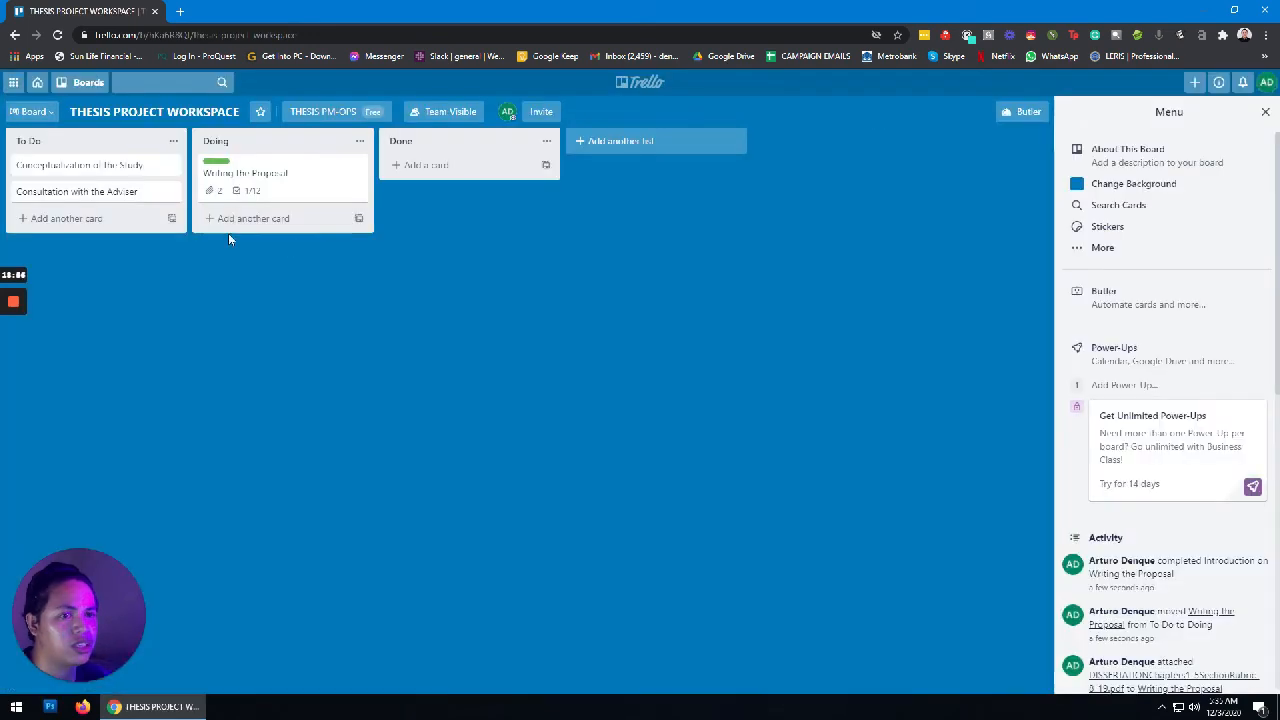
Step: Tick the remaining eleven checklist items, from Statement of the Problem through Draft Proposal, reaching 12/12
{"action": "left_click", "coordinate": [298, 190]}
{"action": "scroll", "coordinate": [517, 383], "scroll_direction": "down", "scroll_amount": 3}
{"action": "left_click", "coordinate": [399, 308]}
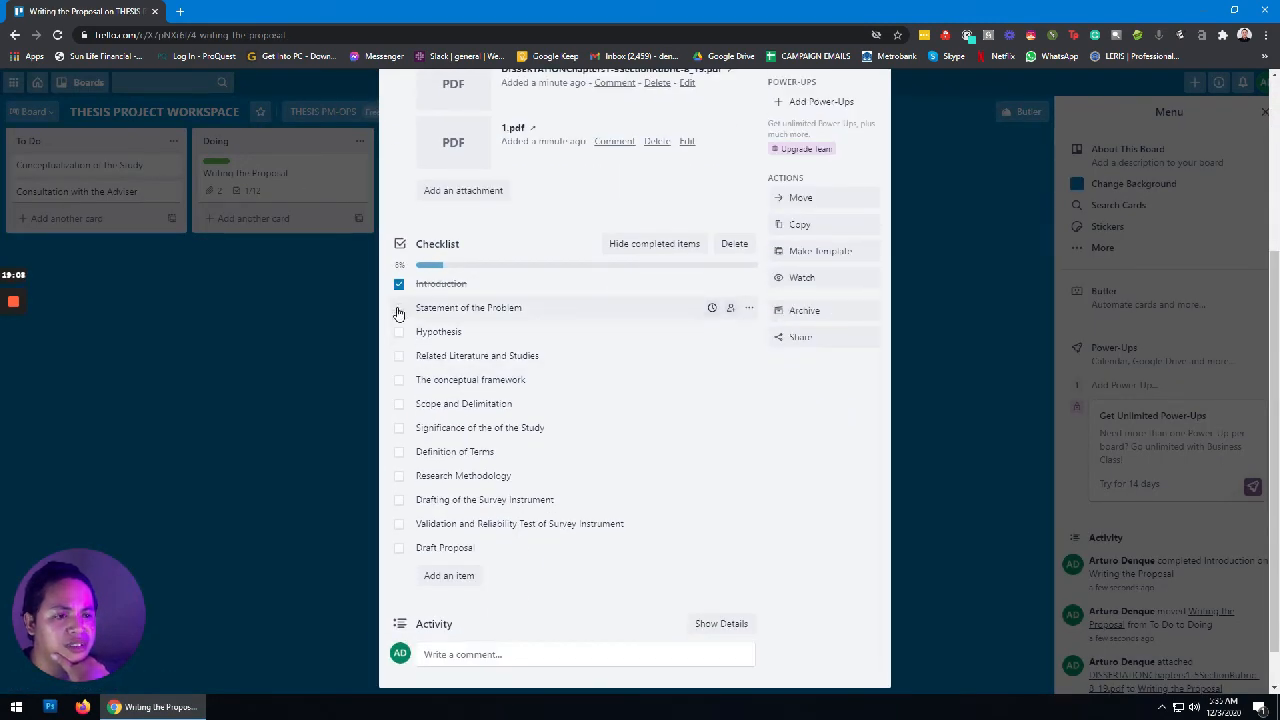
{"action": "left_click", "coordinate": [399, 334]}
{"action": "left_click", "coordinate": [399, 356]}
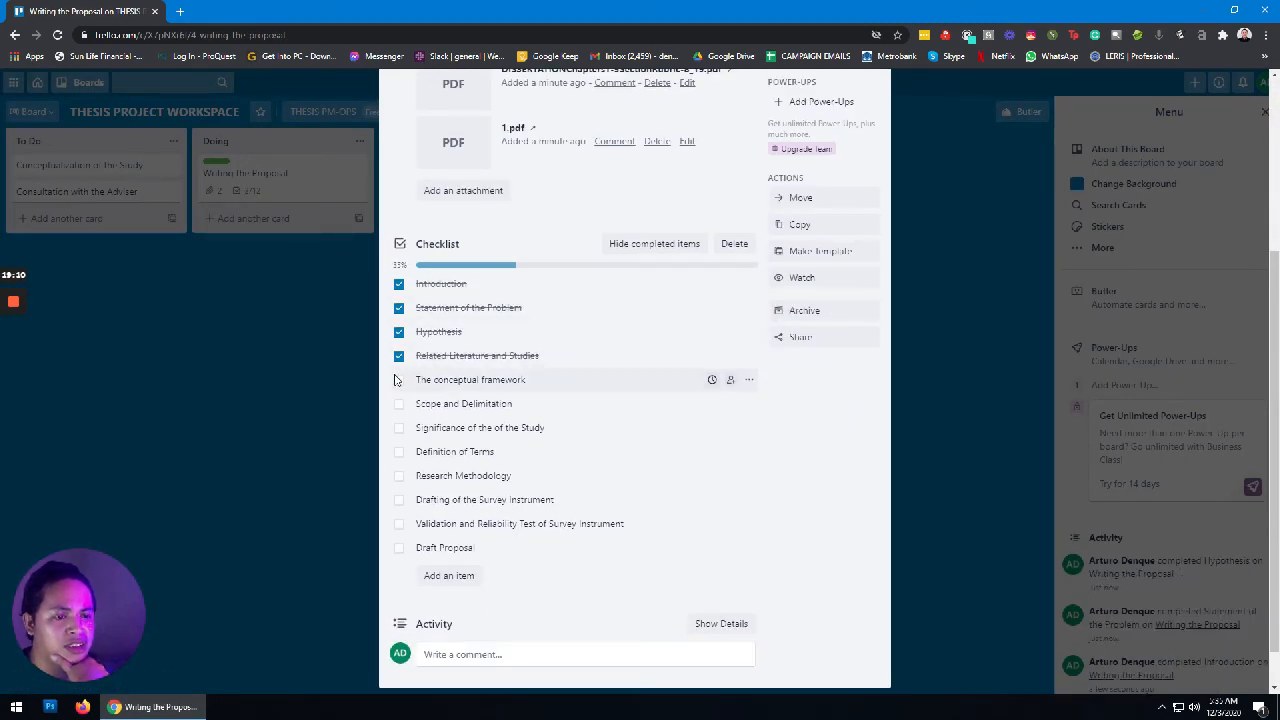
{"action": "left_click", "coordinate": [399, 404]}
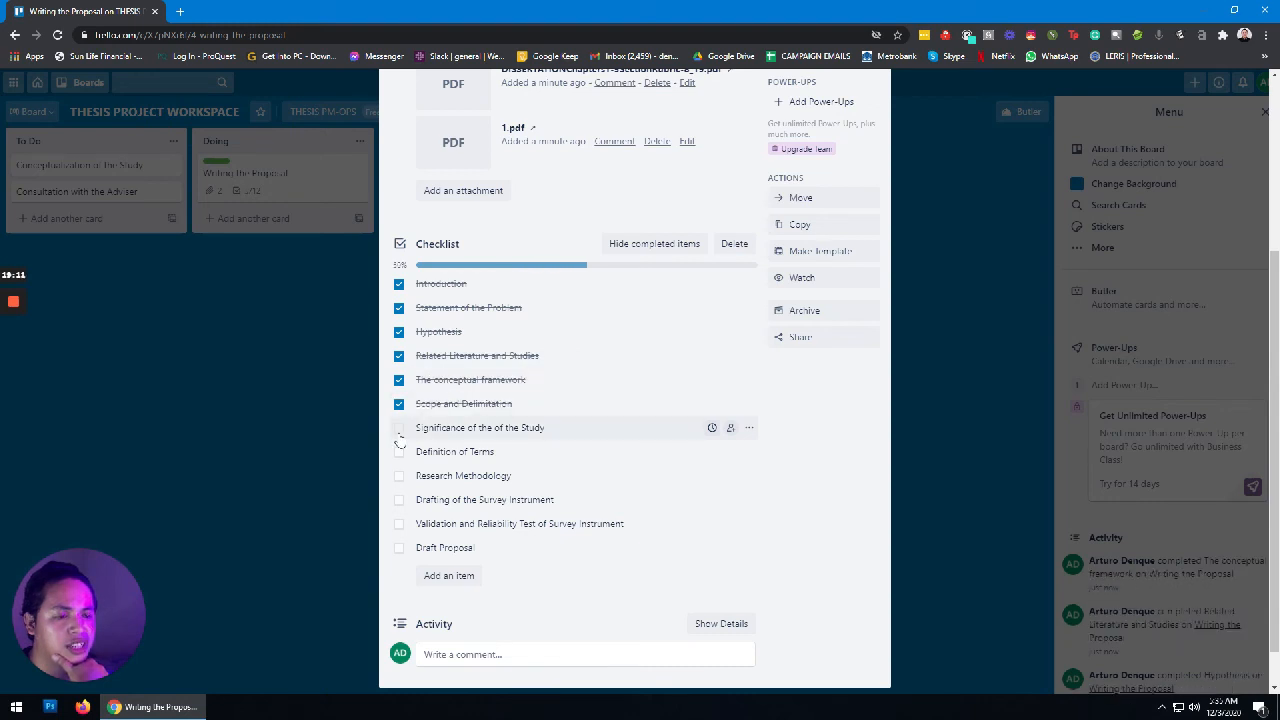
{"action": "left_click", "coordinate": [399, 452]}
{"action": "left_click", "coordinate": [399, 428]}
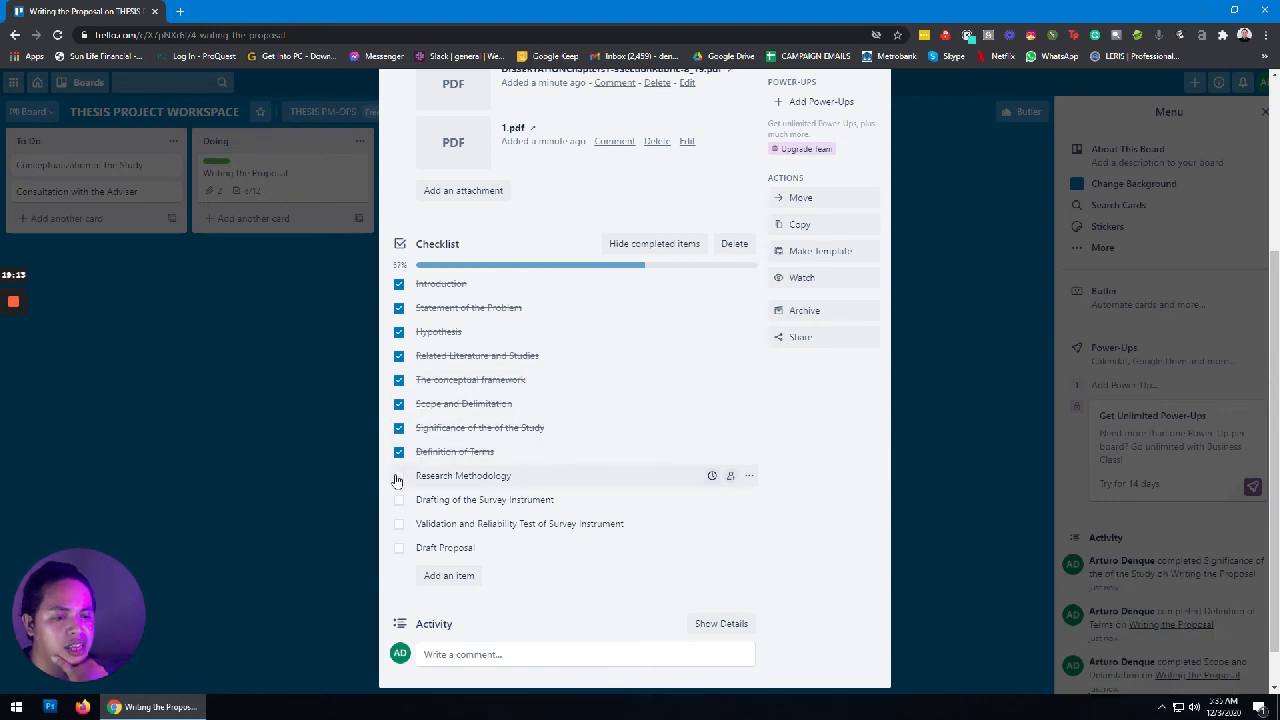
{"action": "left_click", "coordinate": [399, 476]}
{"action": "left_click", "coordinate": [399, 500]}
{"action": "left_click", "coordinate": [399, 524]}
{"action": "left_click", "coordinate": [399, 548]}
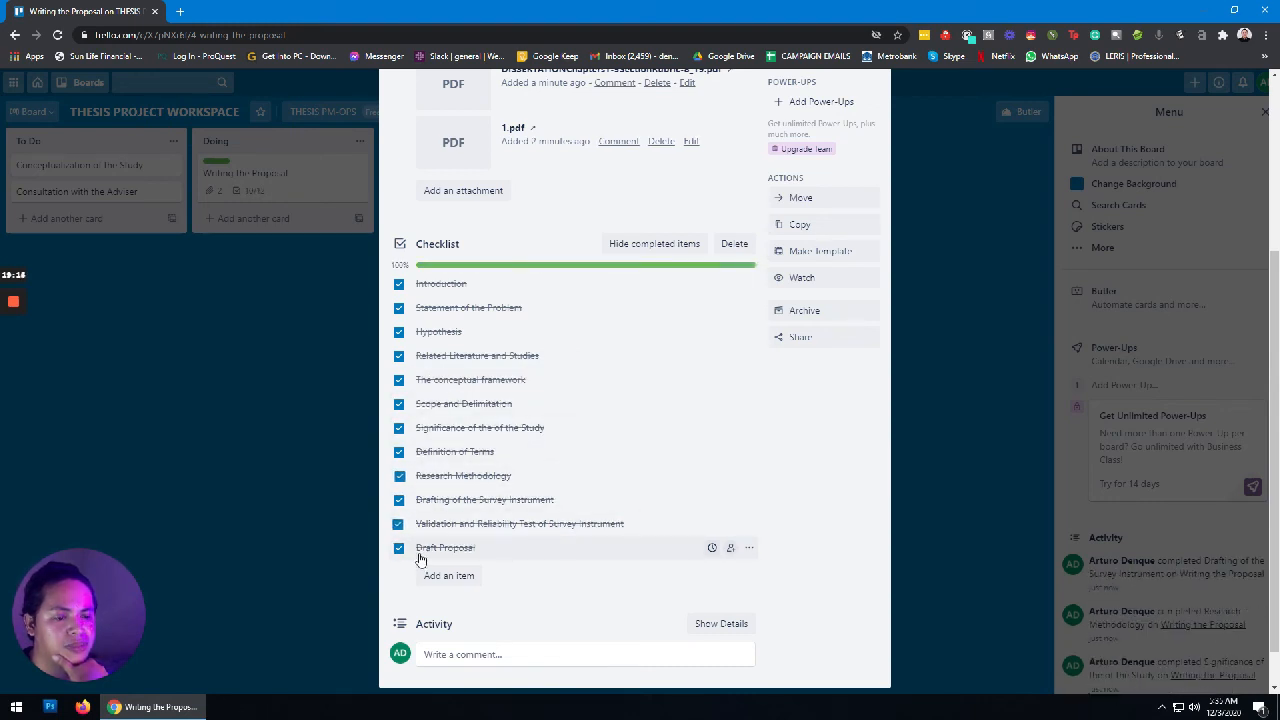
{"action": "left_click", "coordinate": [975, 407]}
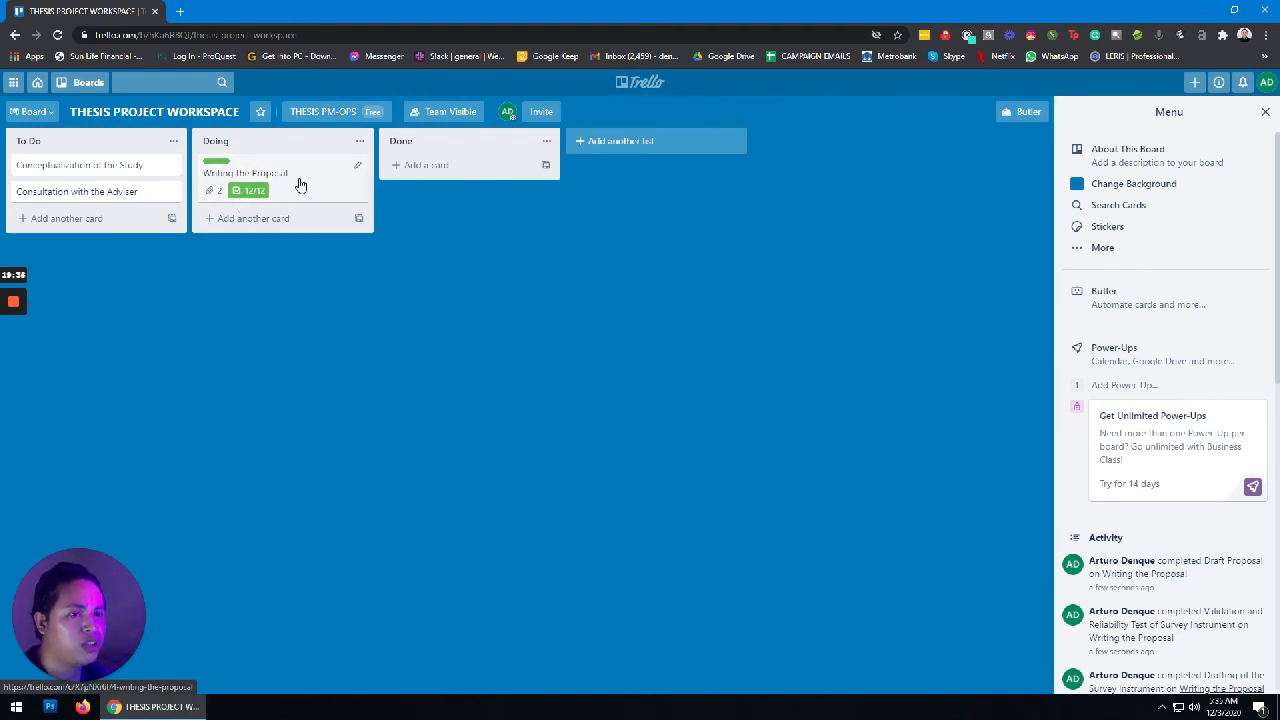
Step: Drag Writing the Proposal into Done and Consultation with the Adviser from To Do into Doing
{"action": "left_click_drag", "start_coordinate": [300, 185], "coordinate": [483, 192]}
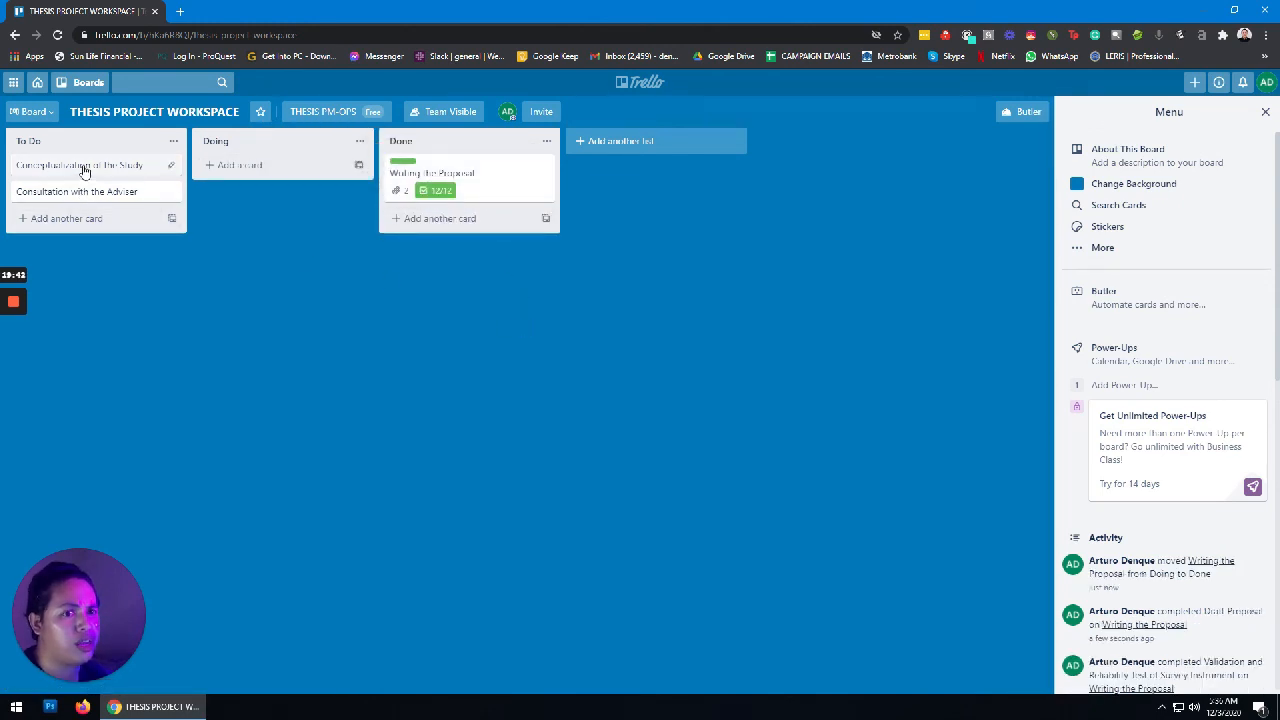
{"action": "left_click_drag", "start_coordinate": [100, 194], "coordinate": [267, 183]}
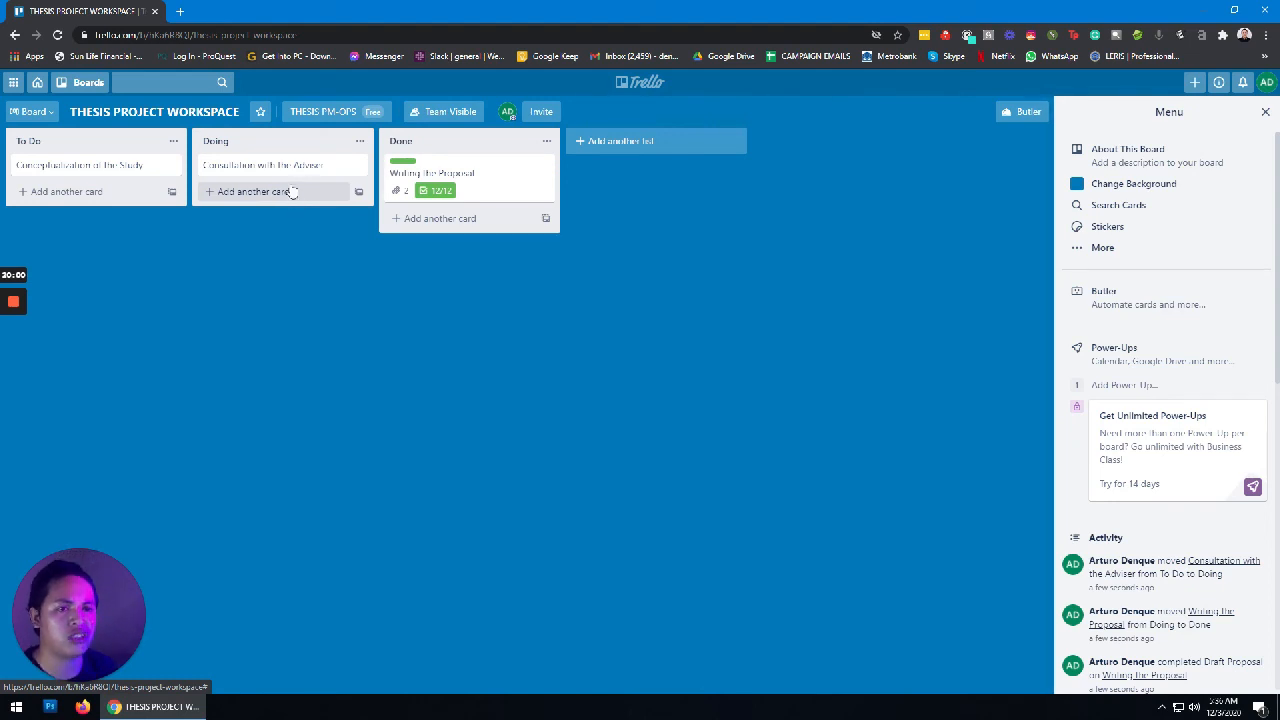
{"action": "left_click", "coordinate": [171, 167]}
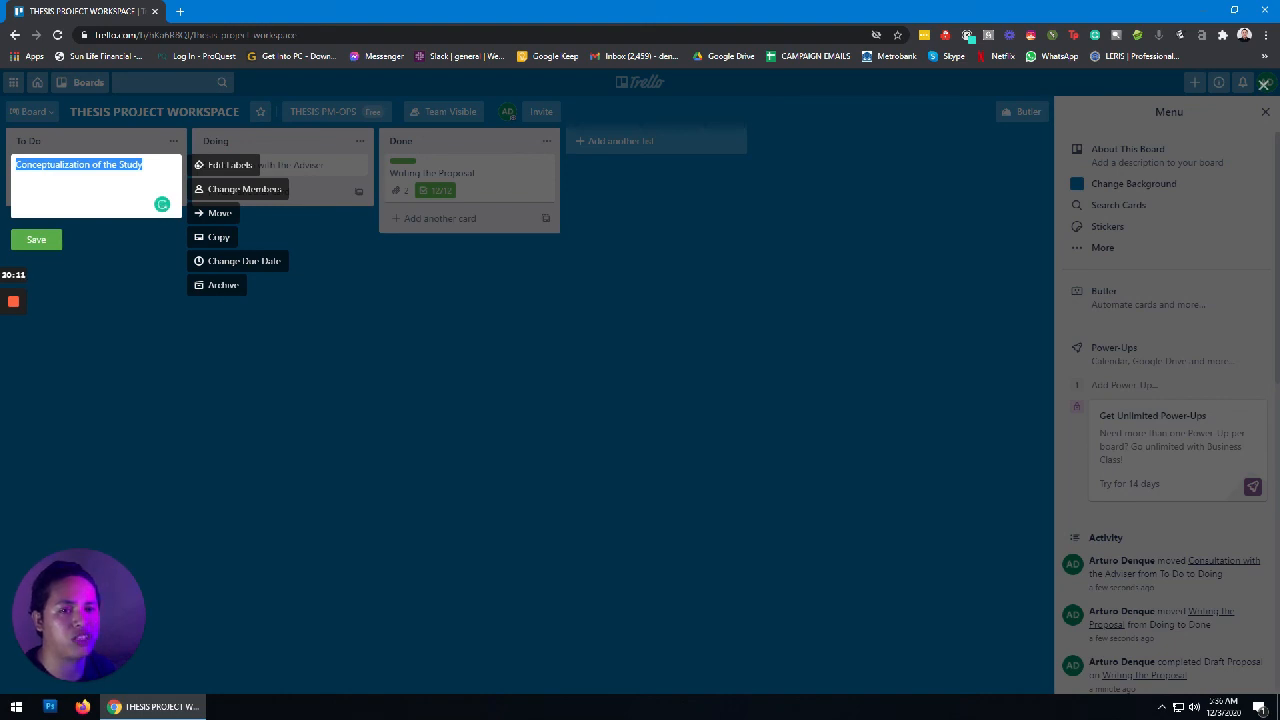
{"action": "left_click", "coordinate": [143, 164]}
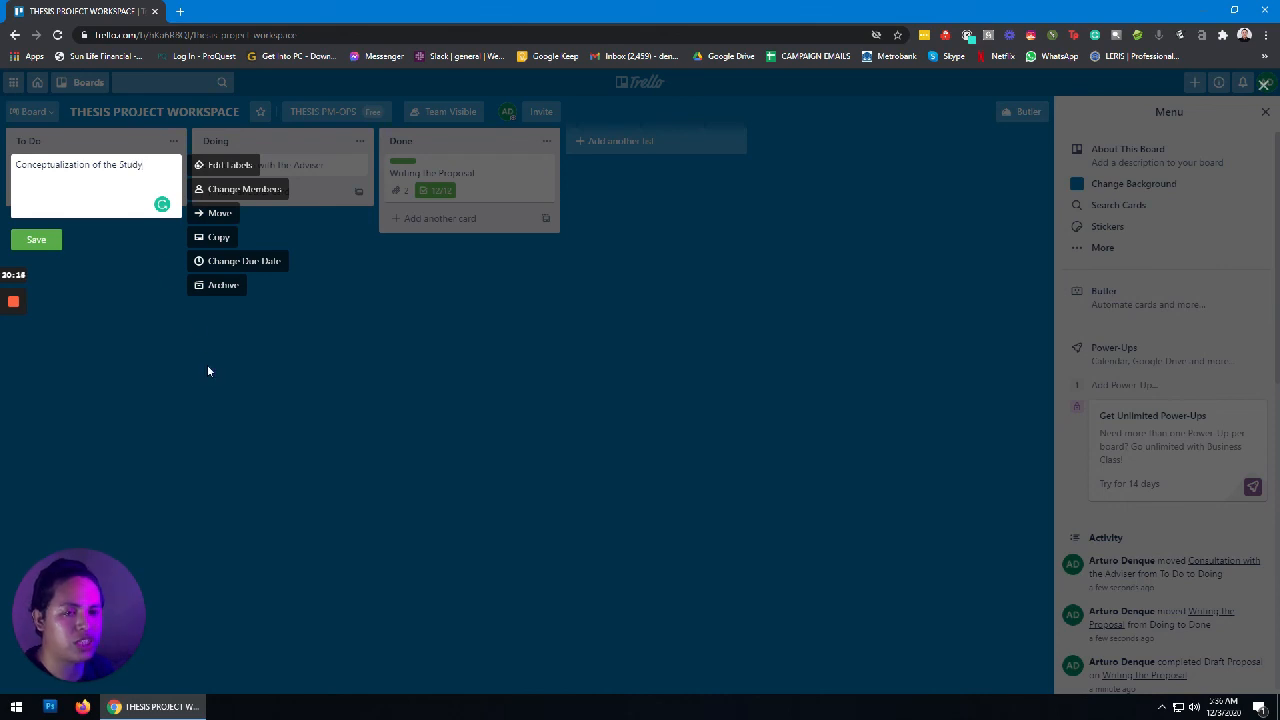
{"action": "left_click", "coordinate": [57, 240]}
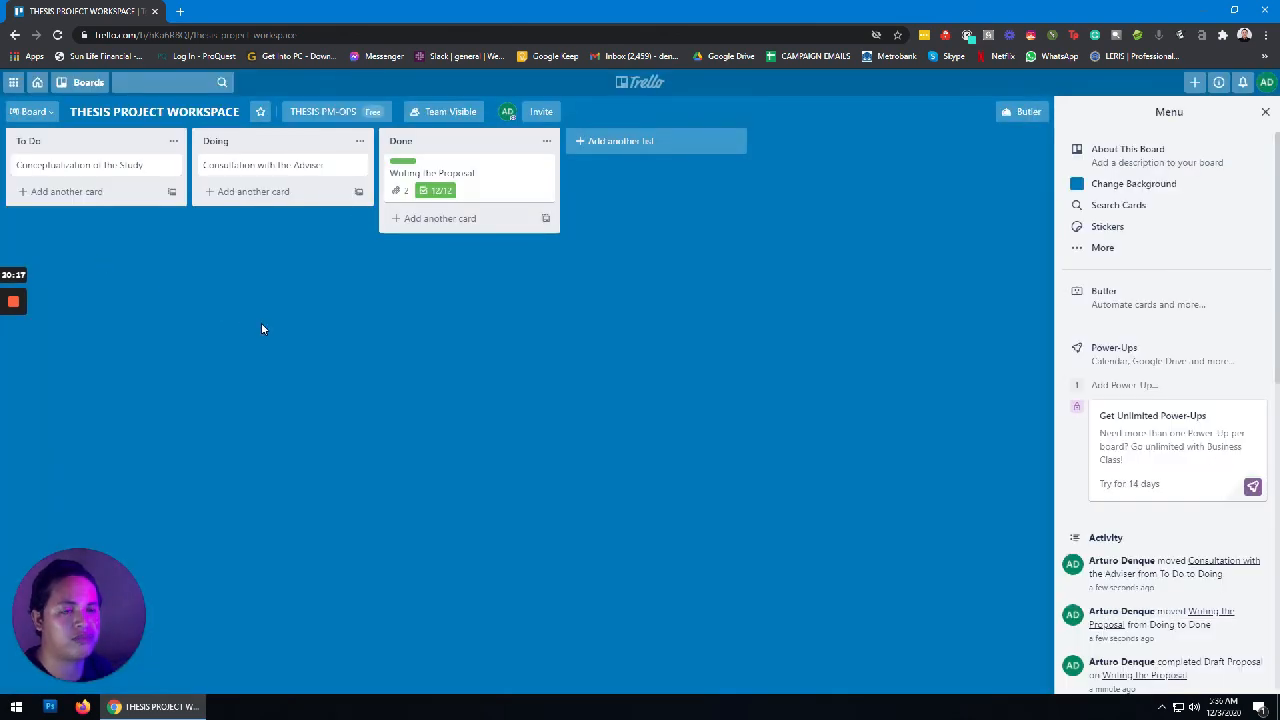